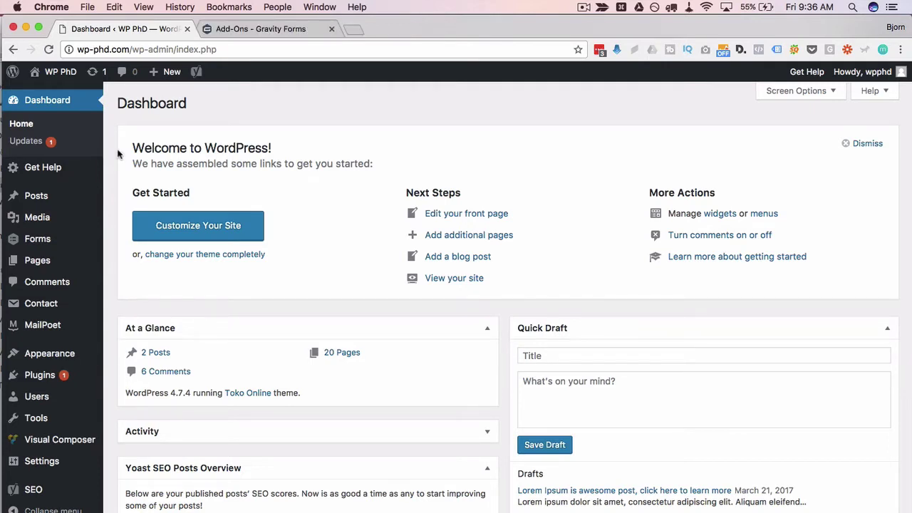
# Switch to the browser tab showing the Gravity Forms Add-Ons page.
pyautogui.click(294, 31)
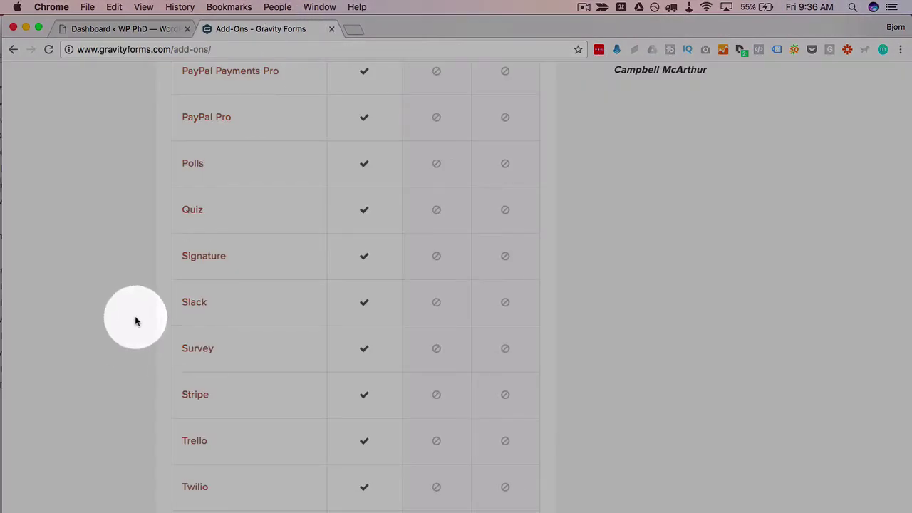
# Find the Survey add-on in the Gravity Forms licence table.
pyautogui.moveTo(182, 356); pyautogui.dragTo(230, 348)
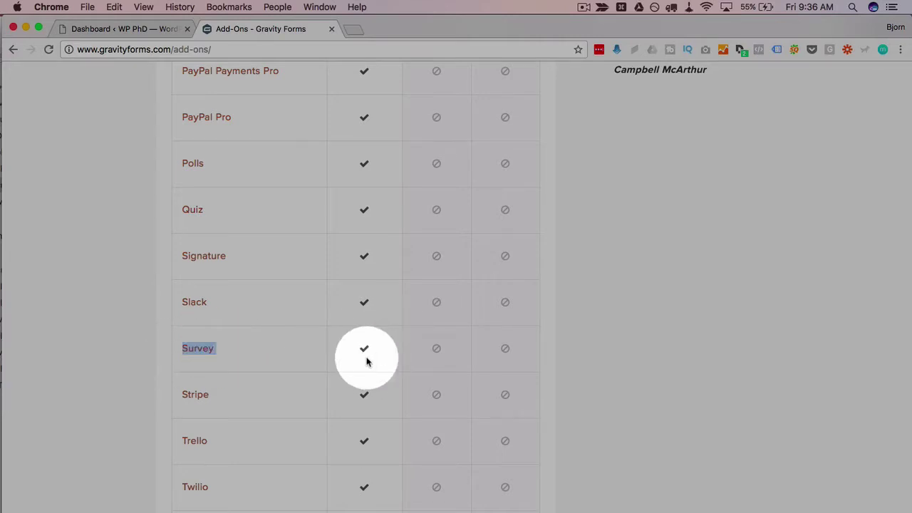
pyautogui.scroll(1, 366, 355)
pyautogui.scroll(20, 366, 355)
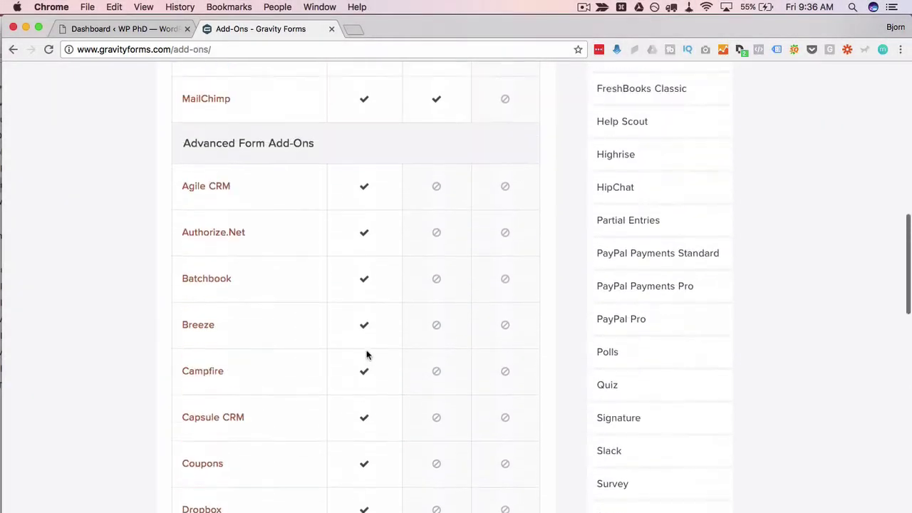
pyautogui.scroll(1, 365, 355)
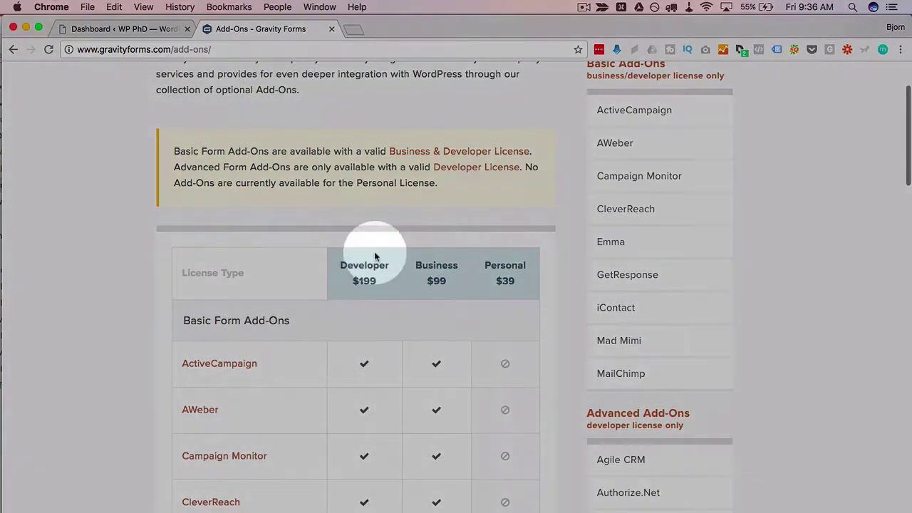
# Confirm Survey needs the $199 Developer licence, then return to the WordPress dashboard.
pyautogui.doubleClick(365, 282)
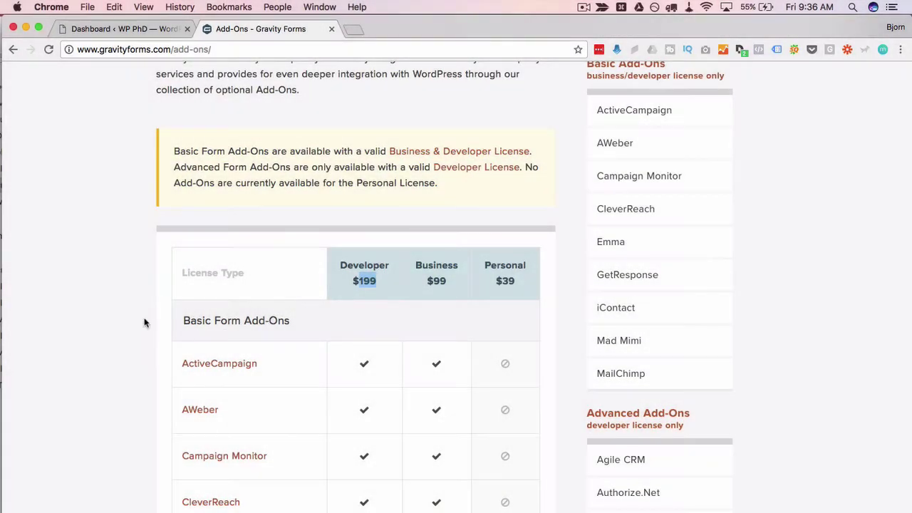
pyautogui.click(142, 322)
pyautogui.scroll(-8, 243, 373)
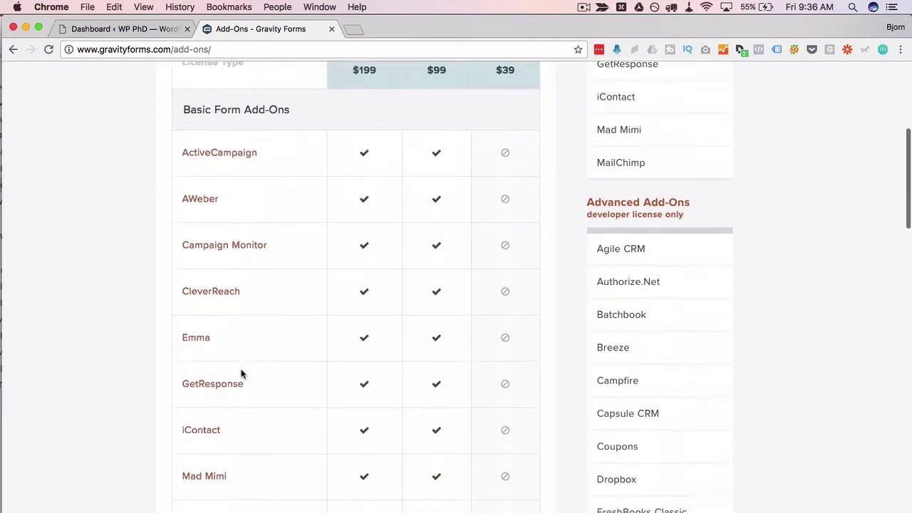
pyautogui.scroll(4, 243, 372)
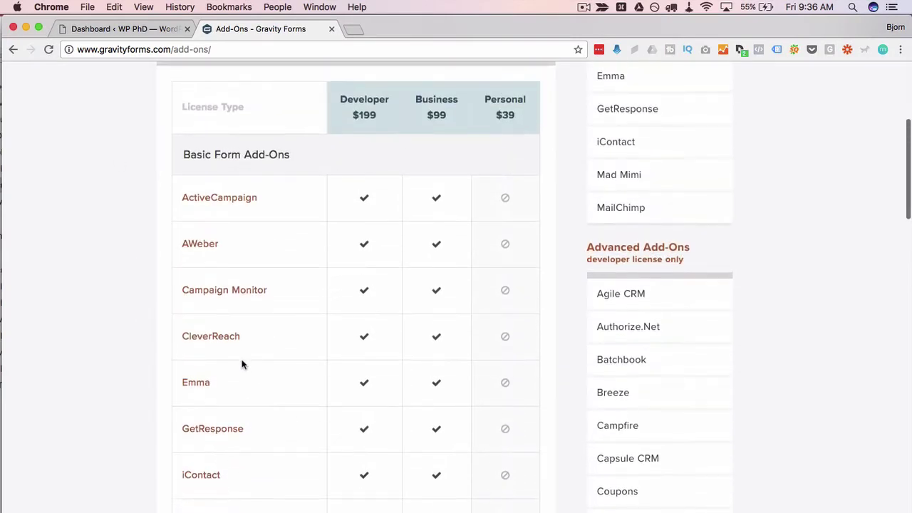
pyautogui.doubleClick(368, 115)
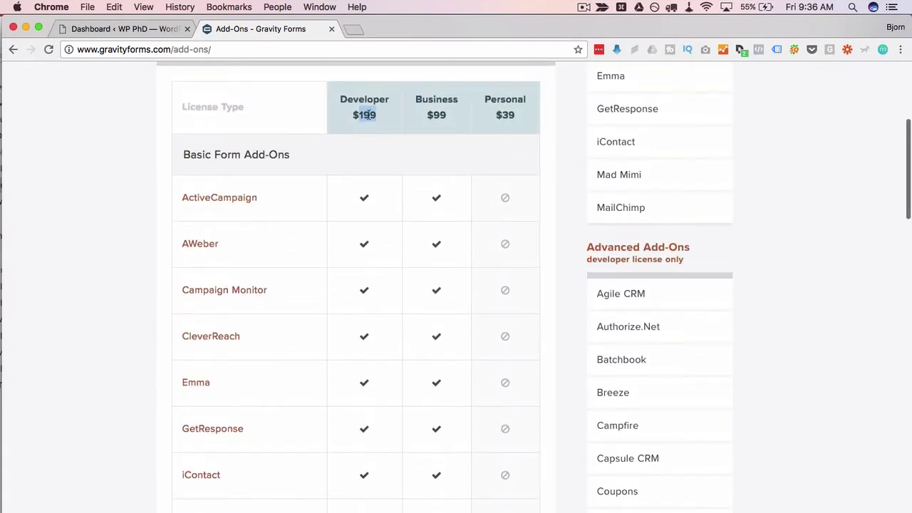
pyautogui.click(165, 28)
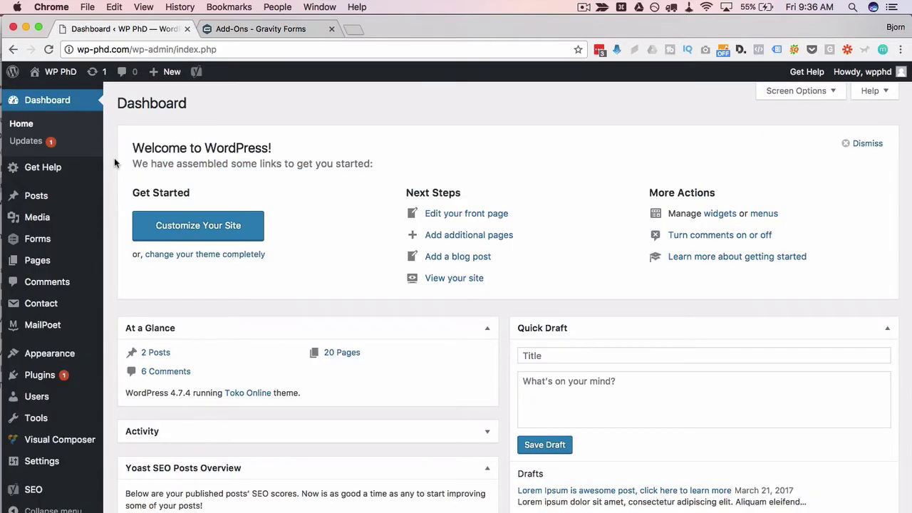
# Go to Forms > Add-Ons and search the page for 'survey'.
pyautogui.moveTo(33, 244)
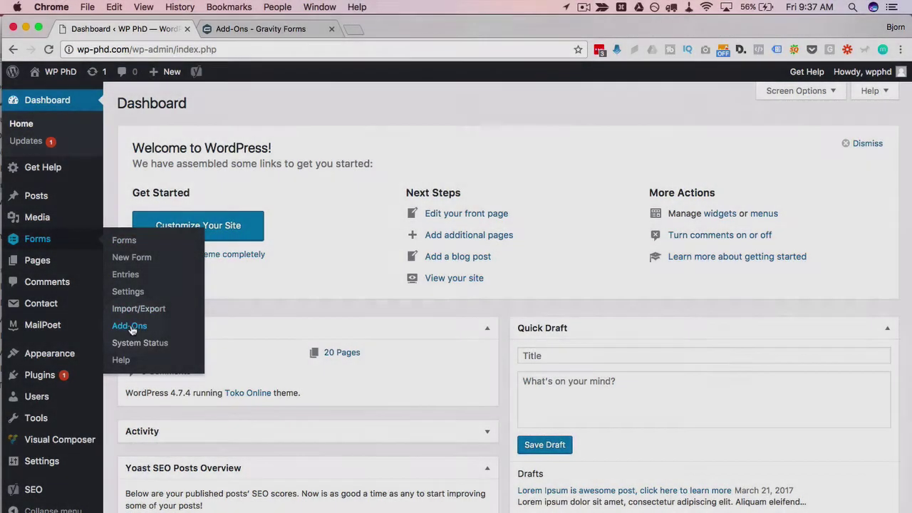
pyautogui.click(130, 326)
pyautogui.scroll(-6, 128, 496)
pyautogui.hotkey('ctrl', 'f')
pyautogui.write('s')
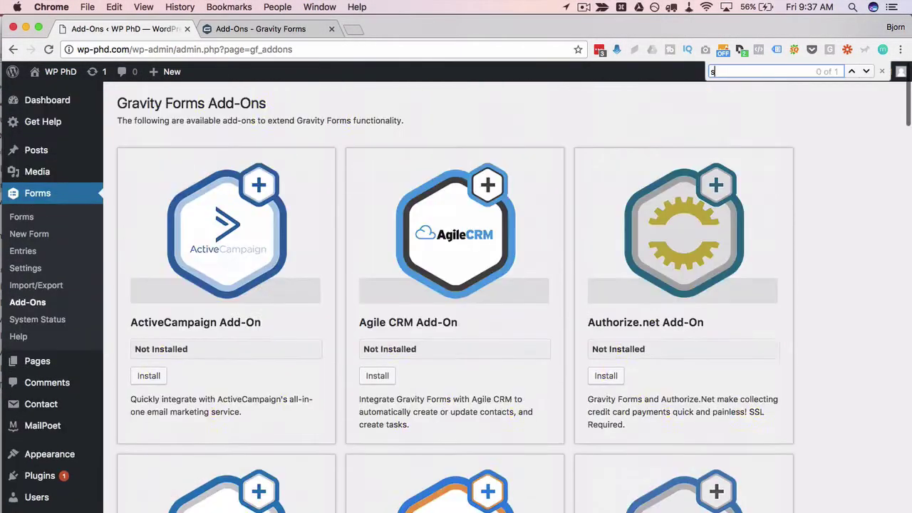
pyautogui.write('urvey')
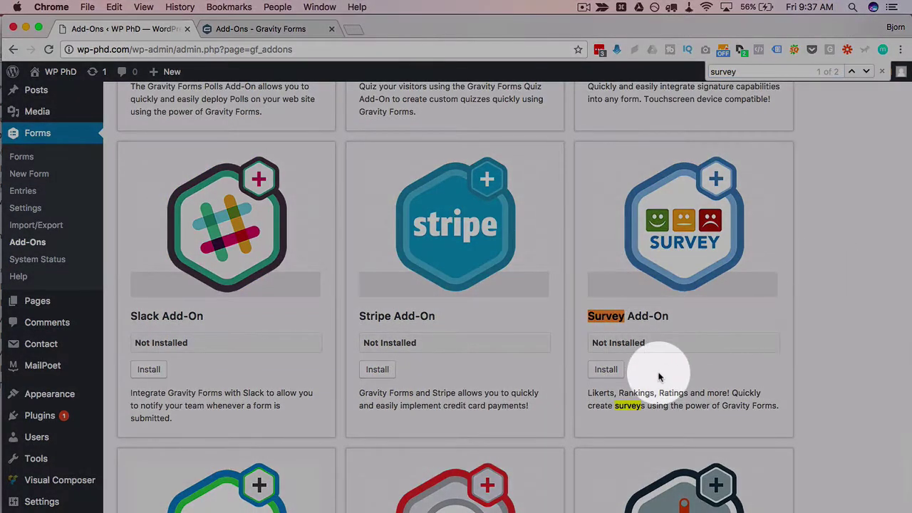
pyautogui.scroll(-1, 662, 378)
pyautogui.scroll(-2, 655, 374)
pyautogui.scroll(3, 656, 373)
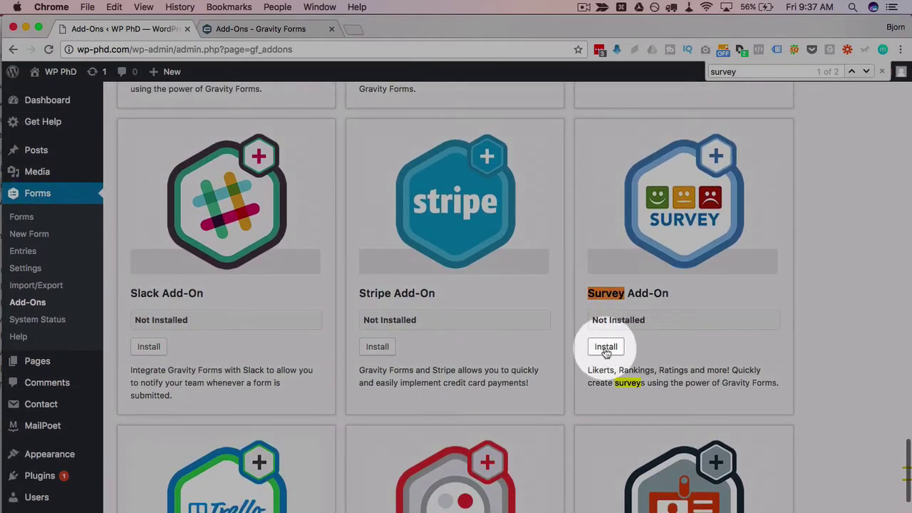
# Install and activate the Gravity Forms Survey Add-On 3.2.
pyautogui.click(605, 347)
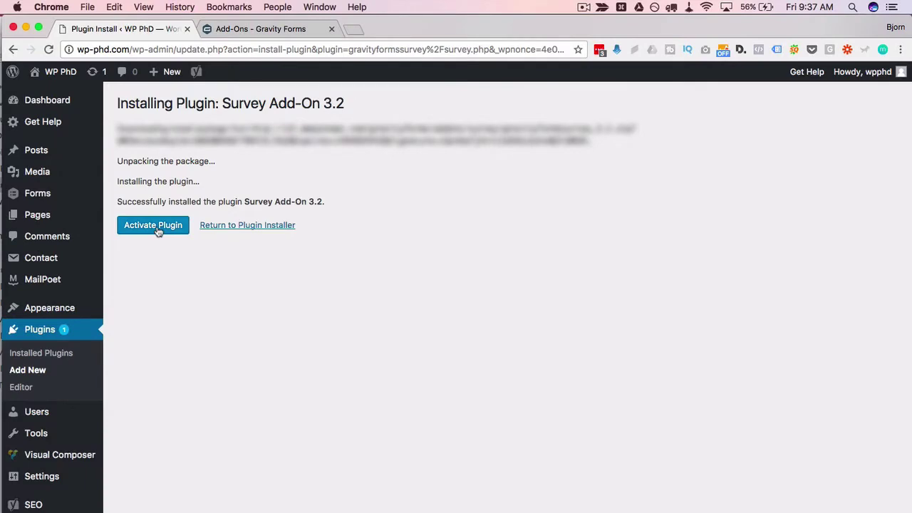
pyautogui.click(154, 225)
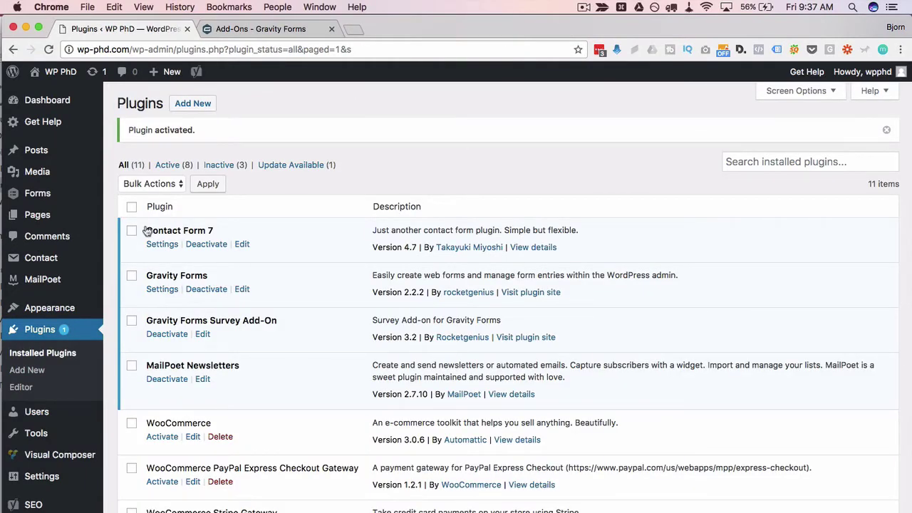
pyautogui.moveTo(39, 200)
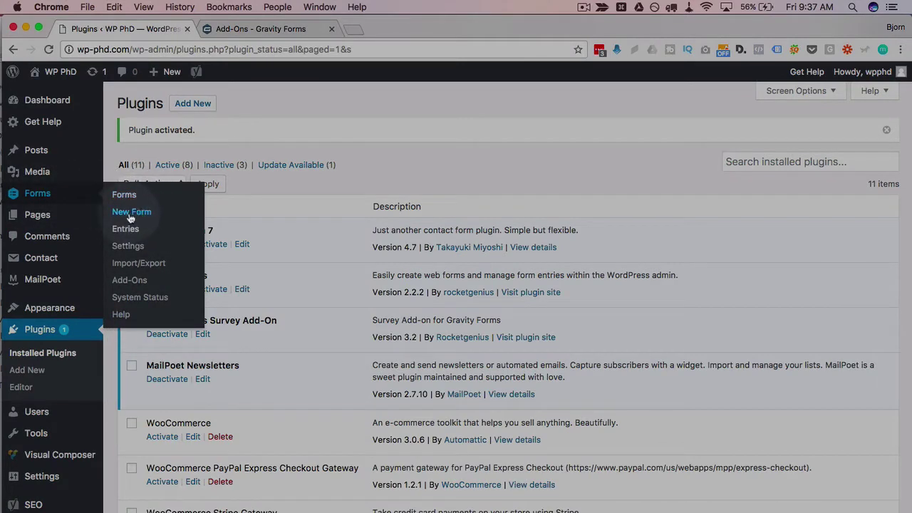
# Create a new form titled 'Survey' and drag a Survey field from Advanced Fields onto it.
pyautogui.click(124, 211)
pyautogui.write('Survey')
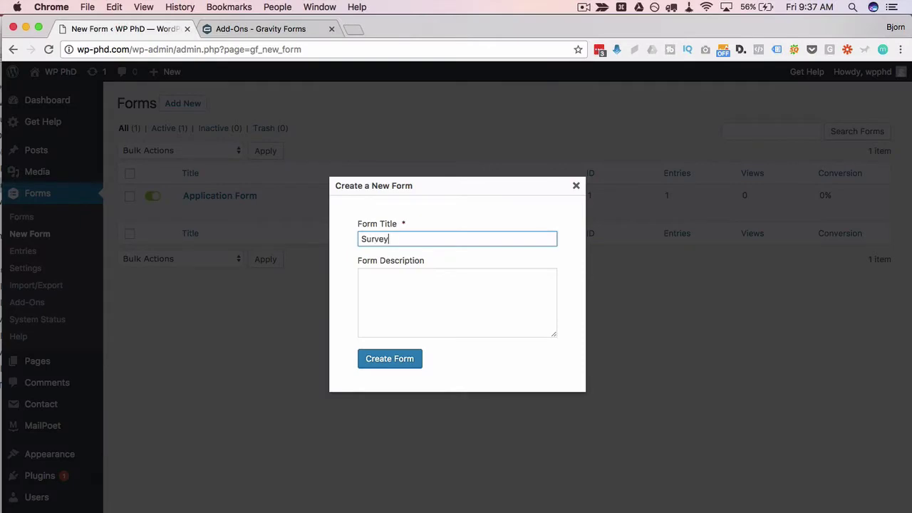
pyautogui.press('Return')
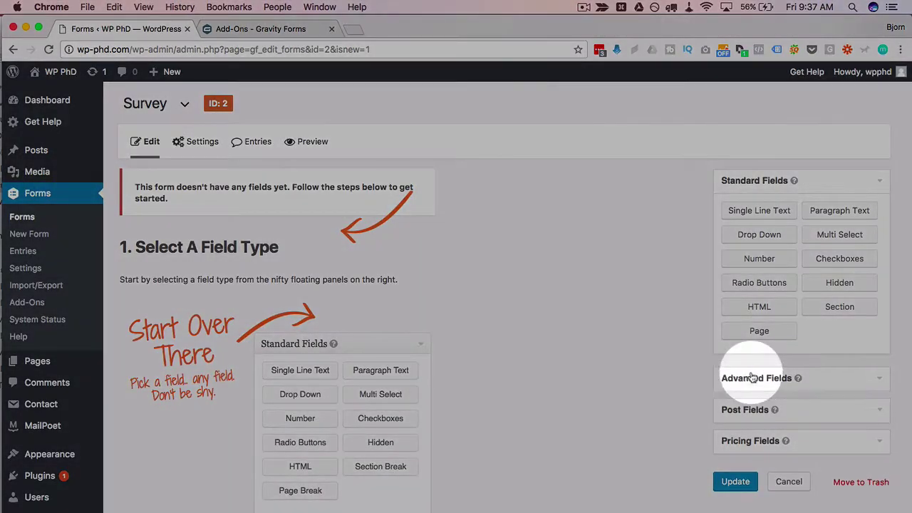
pyautogui.click(754, 373)
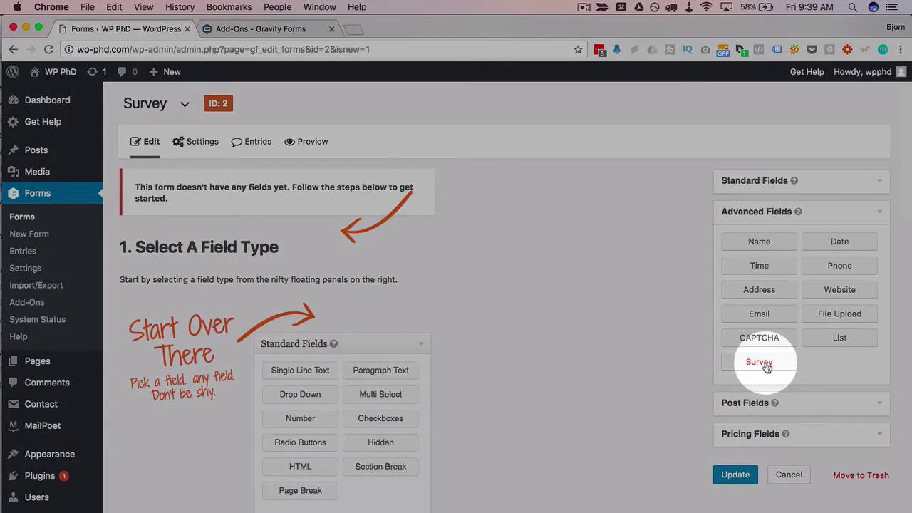
pyautogui.moveTo(765, 367); pyautogui.dragTo(273, 243)
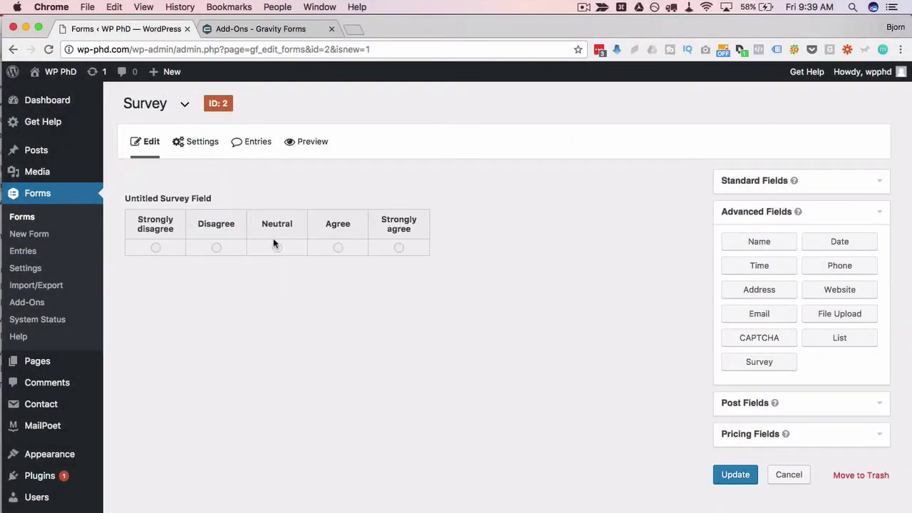
# Open the survey field's settings and keep the Survey Field Type as Likert.
pyautogui.moveTo(230, 206)
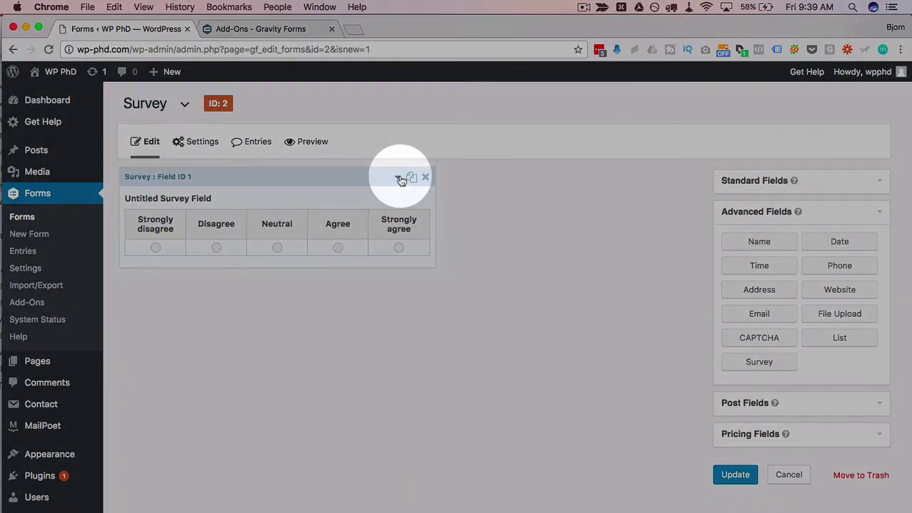
pyautogui.click(397, 177)
pyautogui.scroll(-4, 404, 332)
pyautogui.scroll(2, 404, 332)
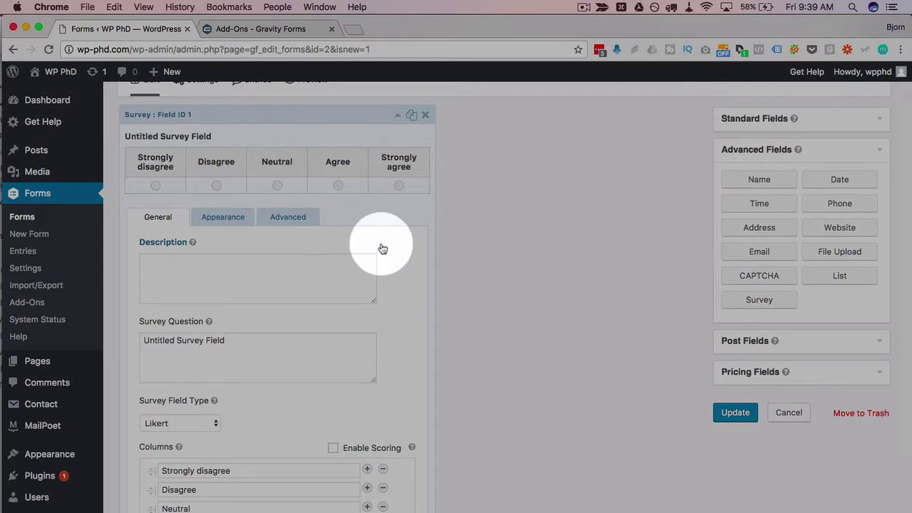
pyautogui.scroll(-5, 397, 267)
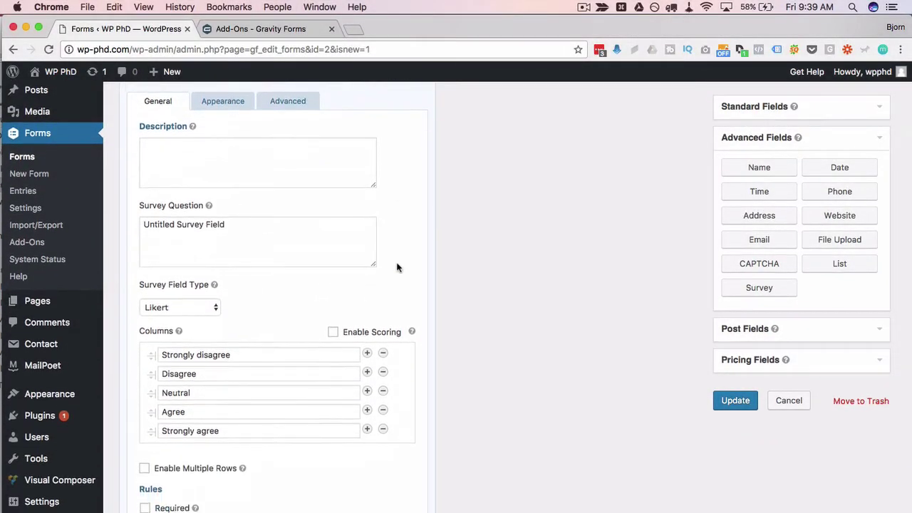
pyautogui.moveTo(225, 195); pyautogui.dragTo(136, 201)
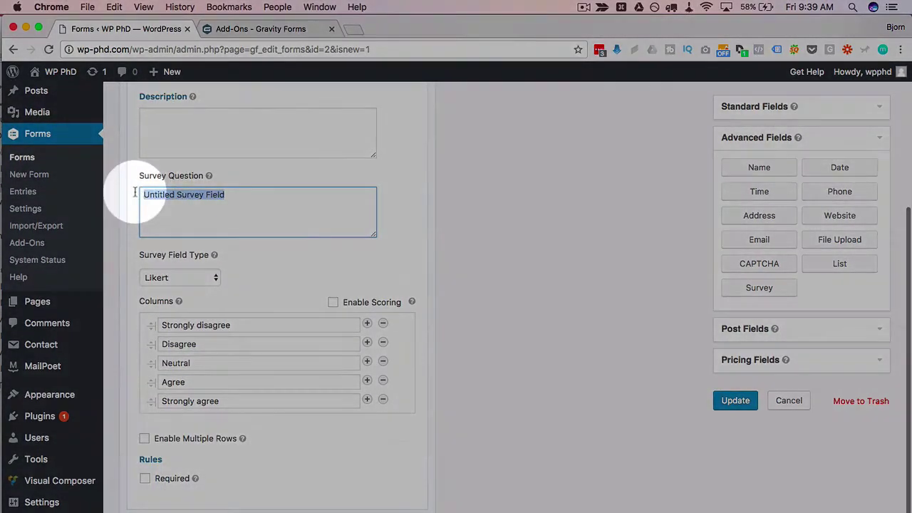
pyautogui.scroll(-1, 135, 198)
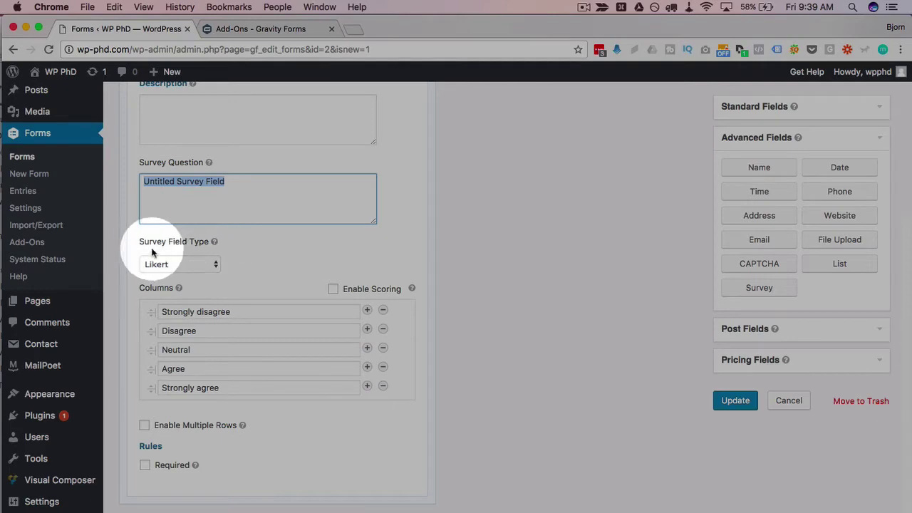
pyautogui.moveTo(142, 242); pyautogui.dragTo(208, 248)
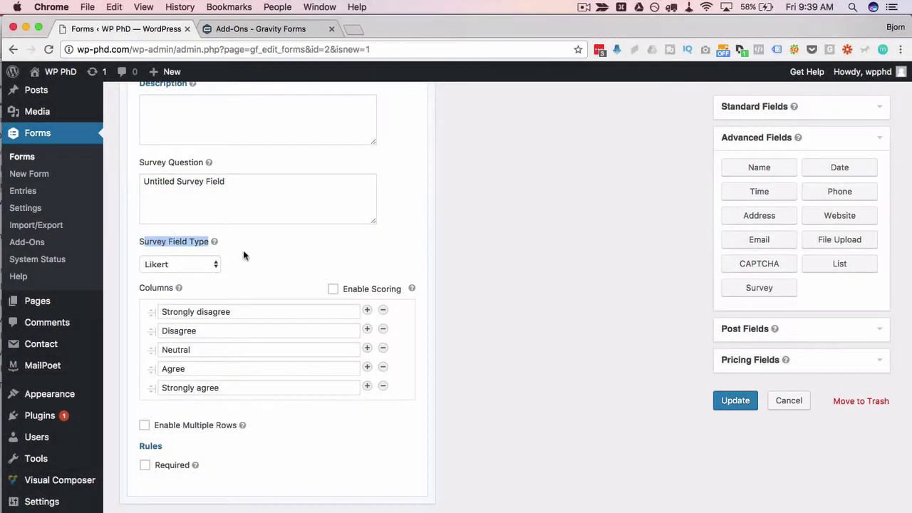
pyautogui.click(210, 264)
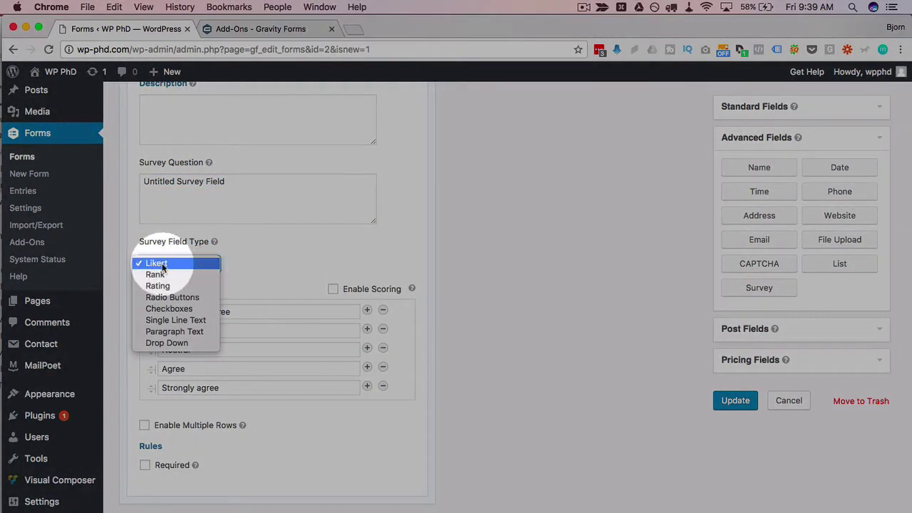
pyautogui.click(255, 262)
pyautogui.scroll(5, 254, 262)
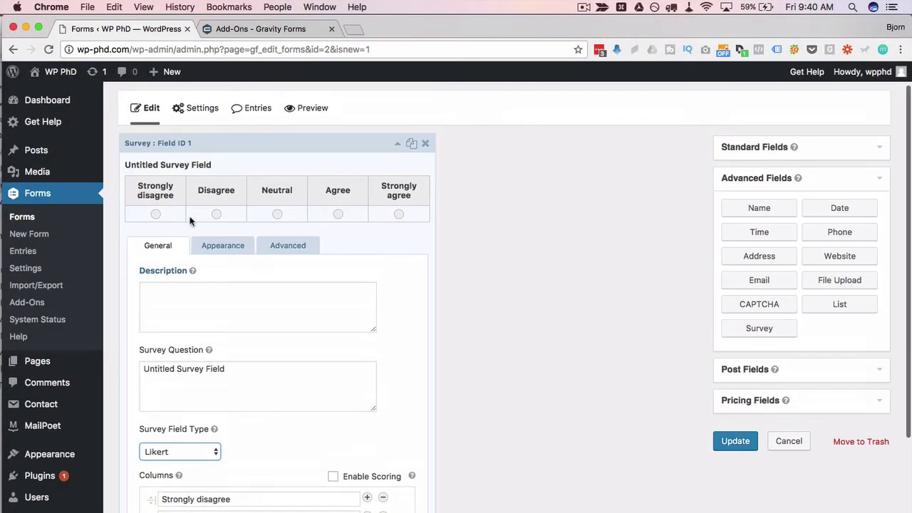
pyautogui.scroll(-5, 288, 369)
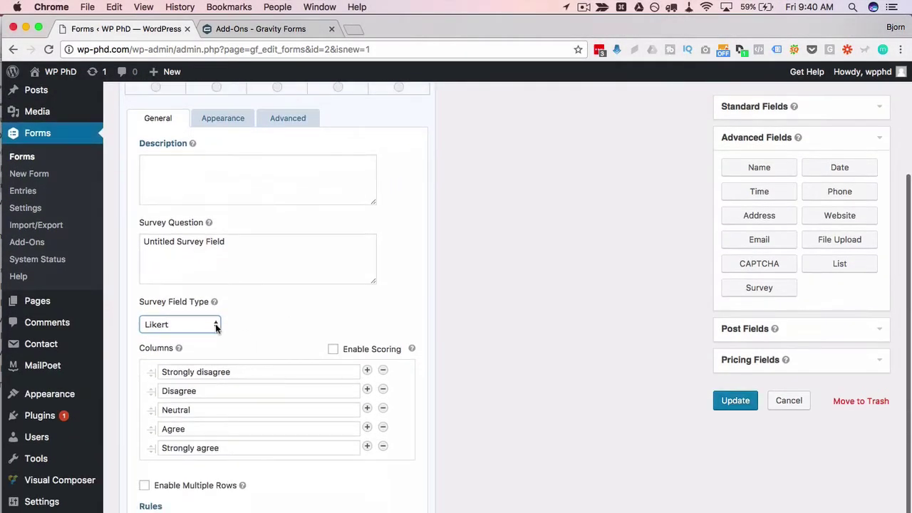
pyautogui.click(215, 326)
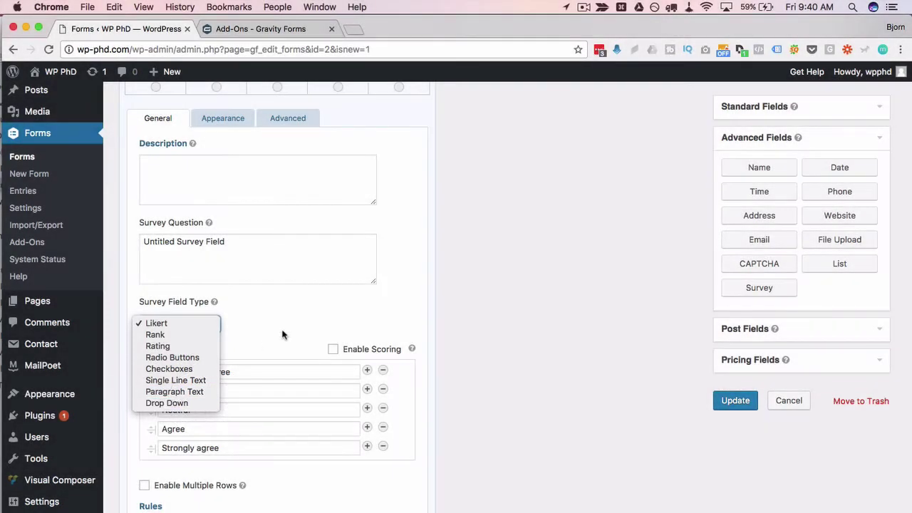
pyautogui.click(285, 334)
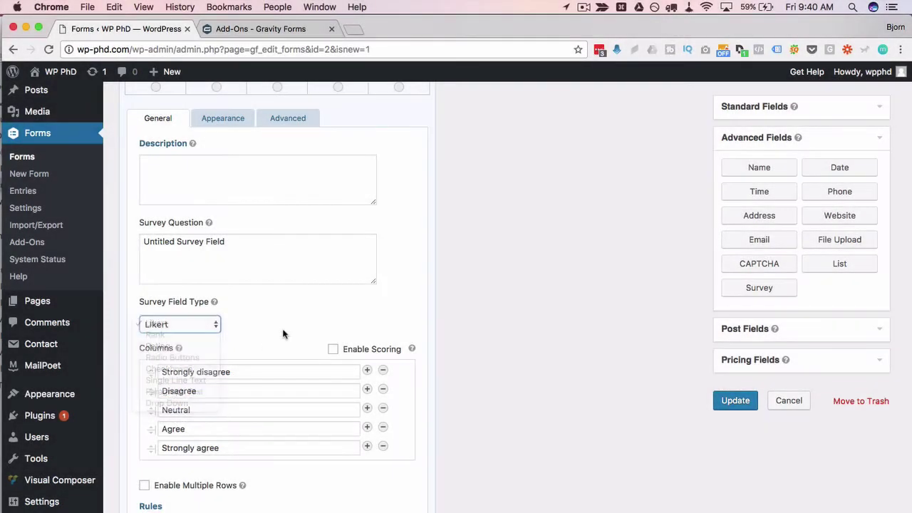
pyautogui.scroll(-2, 249, 338)
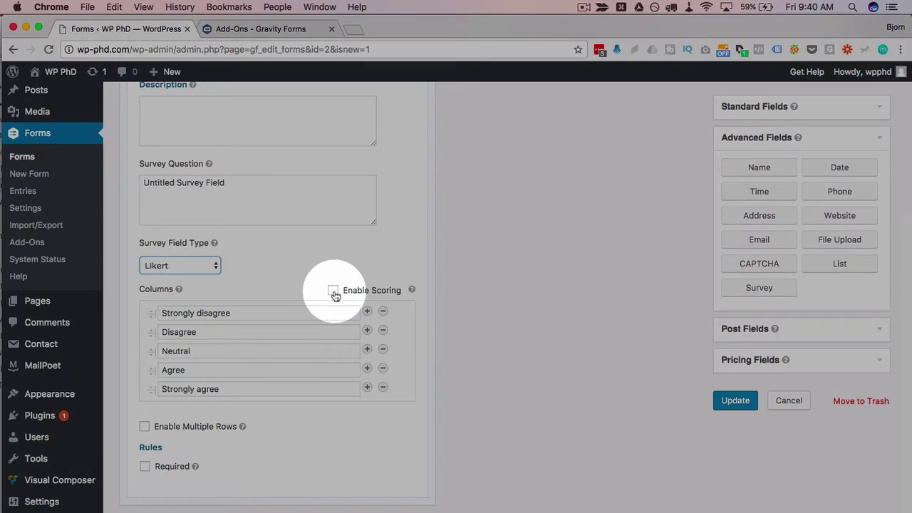
pyautogui.scroll(2, 315, 260)
pyautogui.scroll(-2, 285, 281)
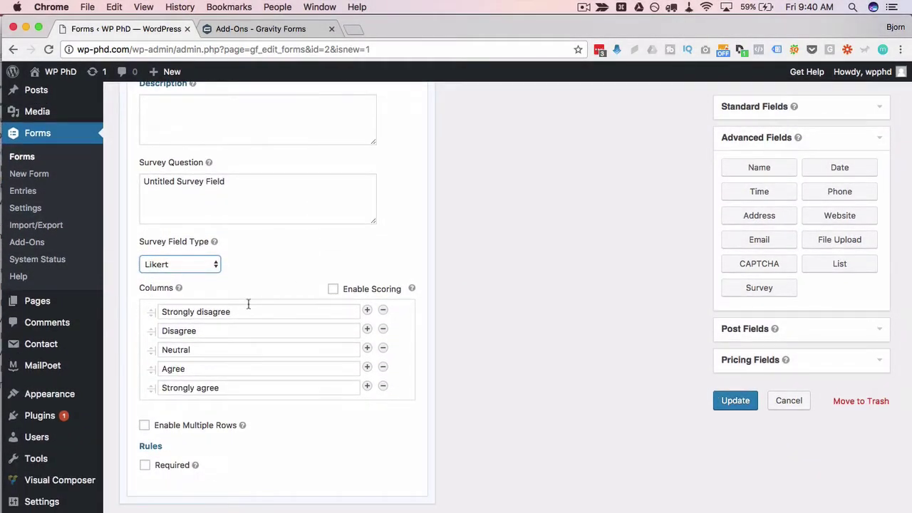
# Review the Likert column labels: Disagree, Neutral, Agree and Strongly agree.
pyautogui.click(176, 330)
pyautogui.click(178, 349)
pyautogui.click(174, 368)
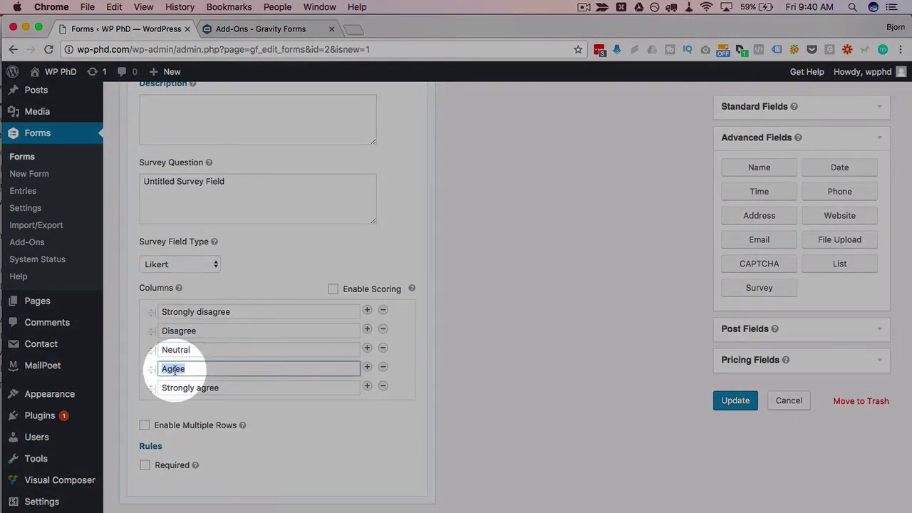
pyautogui.doubleClick(184, 387)
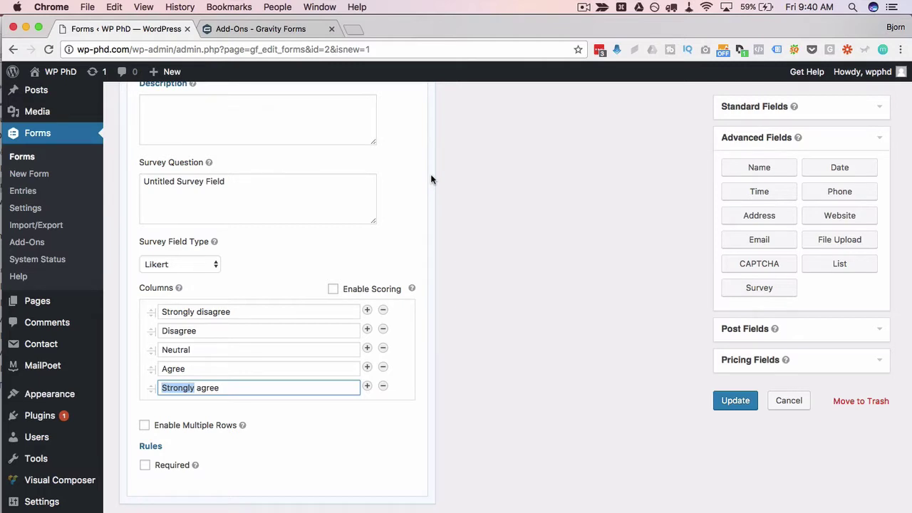
# Replace the survey question text with 'Likert'.
pyautogui.scroll(3, 430, 179)
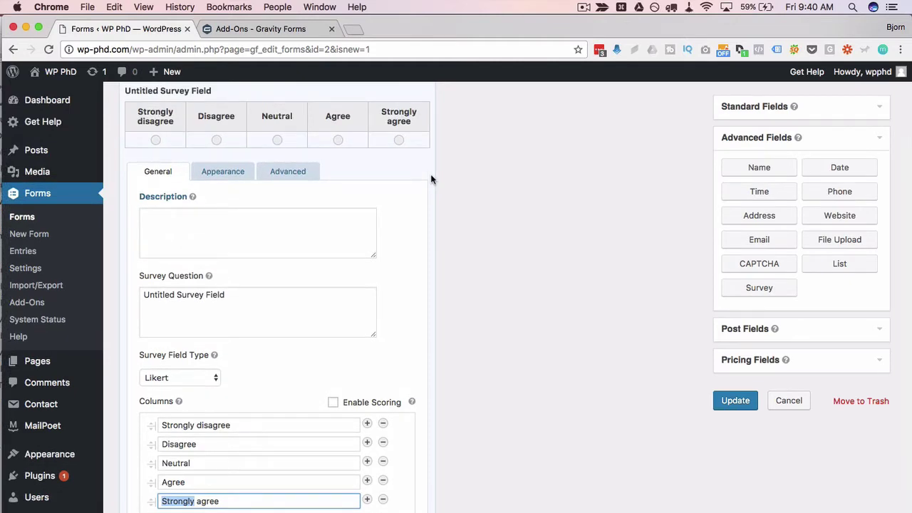
pyautogui.scroll(-2, 430, 179)
pyautogui.scroll(3, 431, 179)
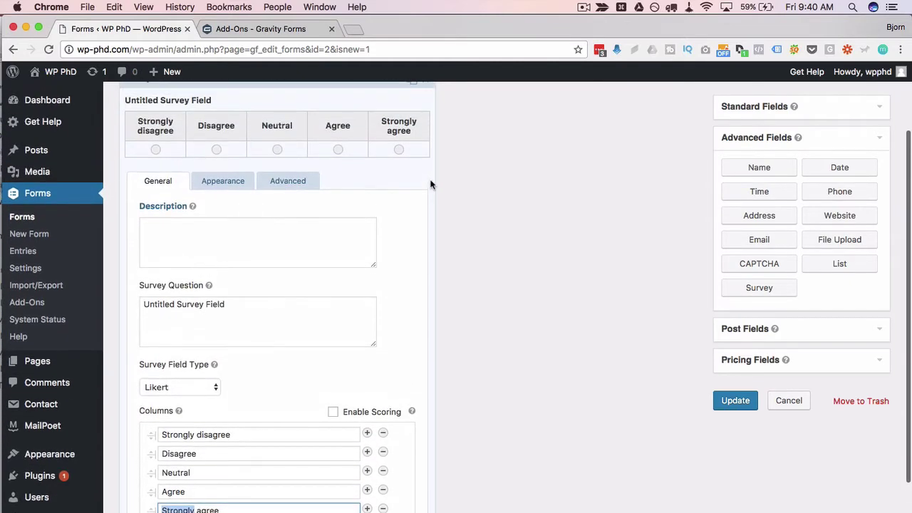
pyautogui.scroll(1, 430, 184)
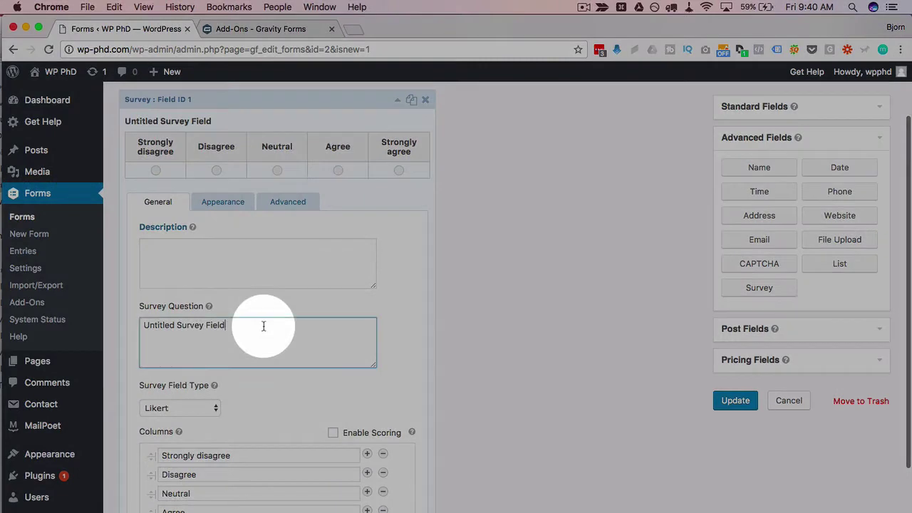
pyautogui.moveTo(260, 325); pyautogui.dragTo(135, 326)
pyautogui.write('Likert')
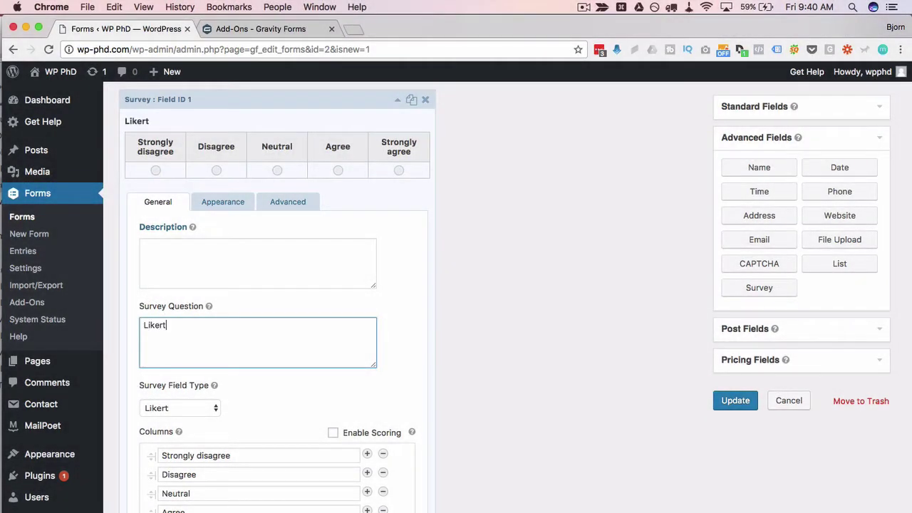
pyautogui.scroll(2, 430, 356)
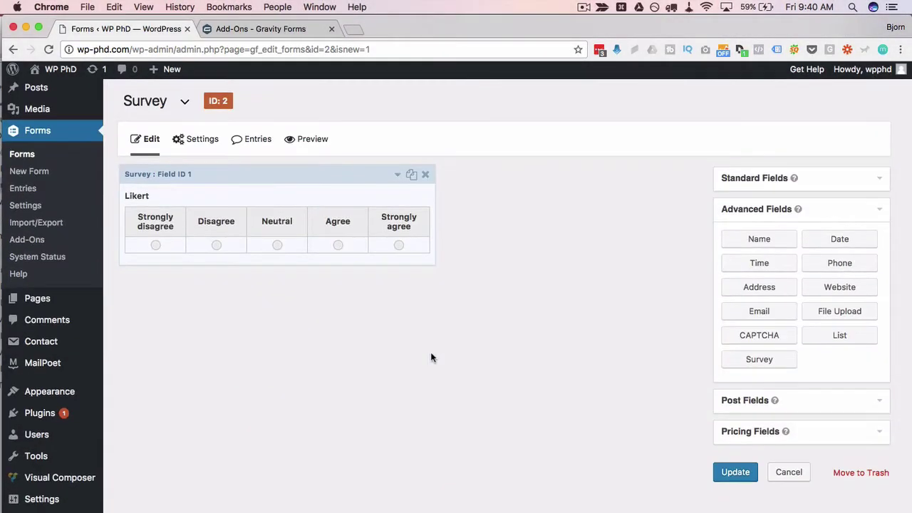
# Duplicate the Likert field and change the copy's Survey Field Type to Rank.
pyautogui.click(418, 218)
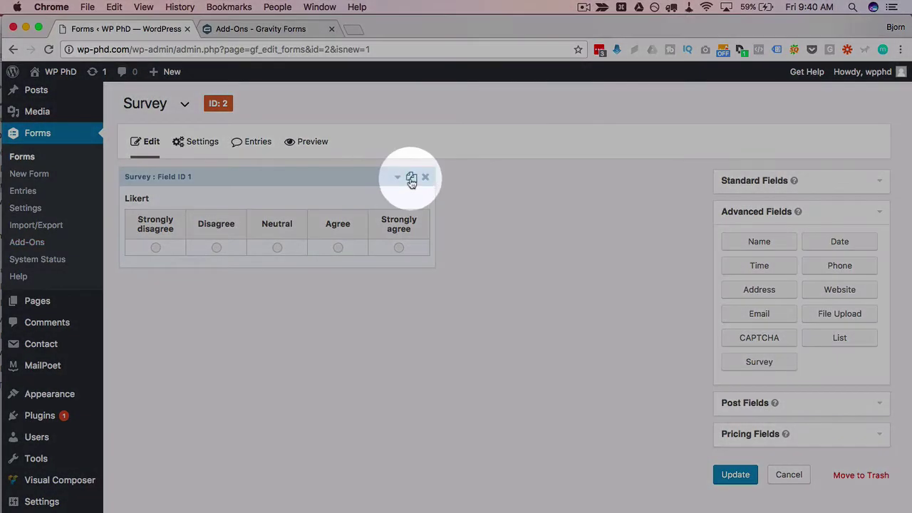
pyautogui.click(411, 178)
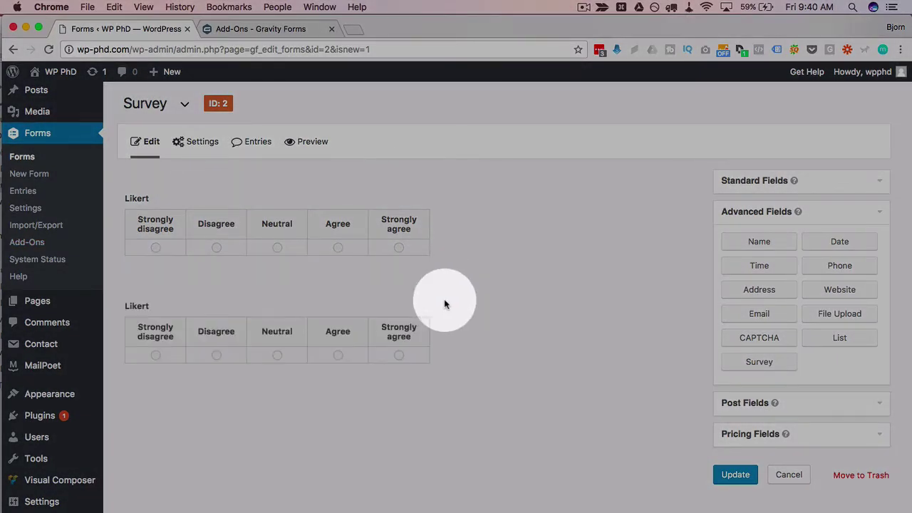
pyautogui.click(397, 284)
pyautogui.scroll(-3, 193, 449)
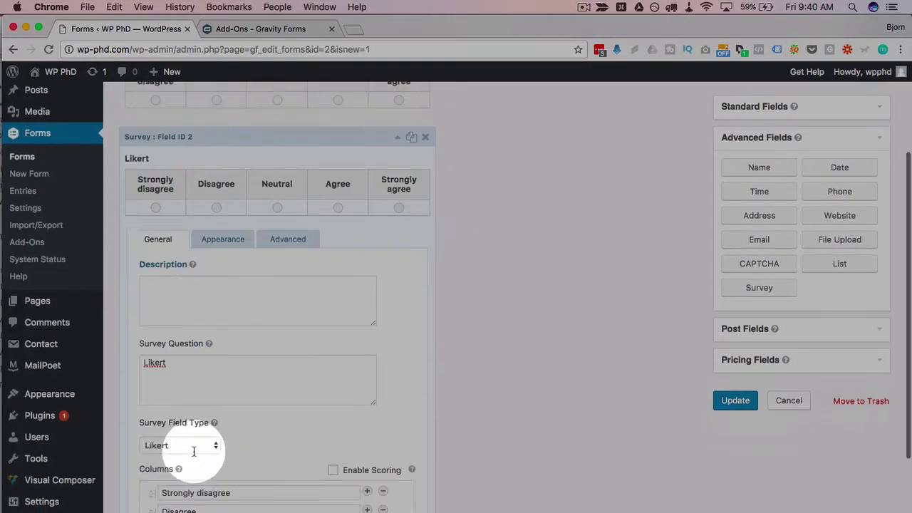
pyautogui.click(196, 433)
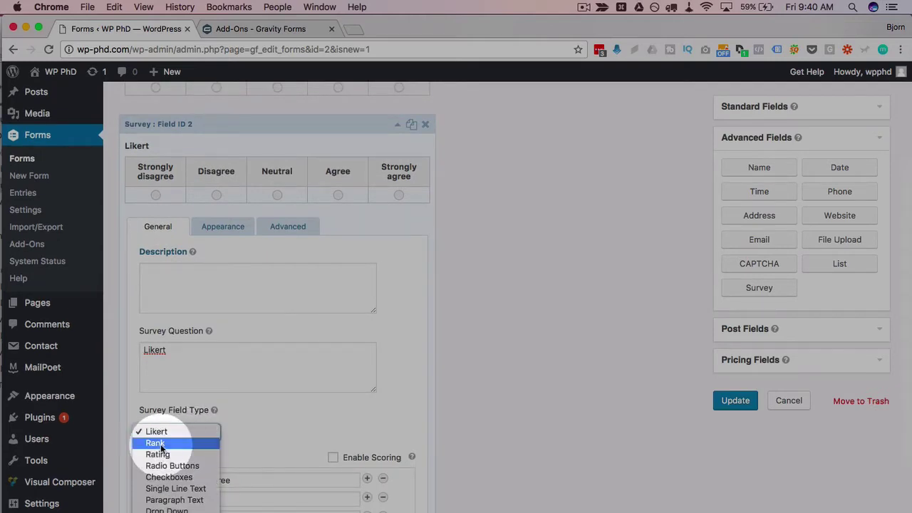
pyautogui.click(160, 444)
pyautogui.click(361, 375)
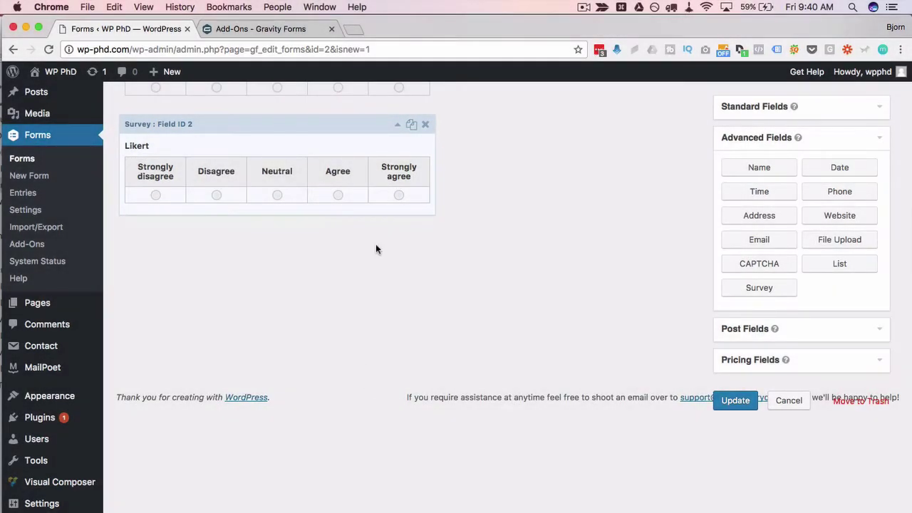
# Title the copied question 'Ranking'.
pyautogui.scroll(-3, 319, 341)
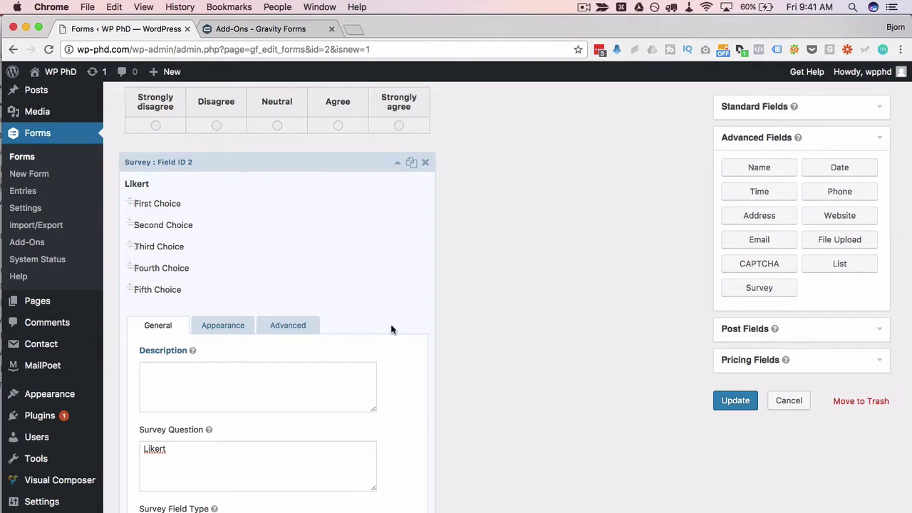
pyautogui.scroll(-4, 391, 329)
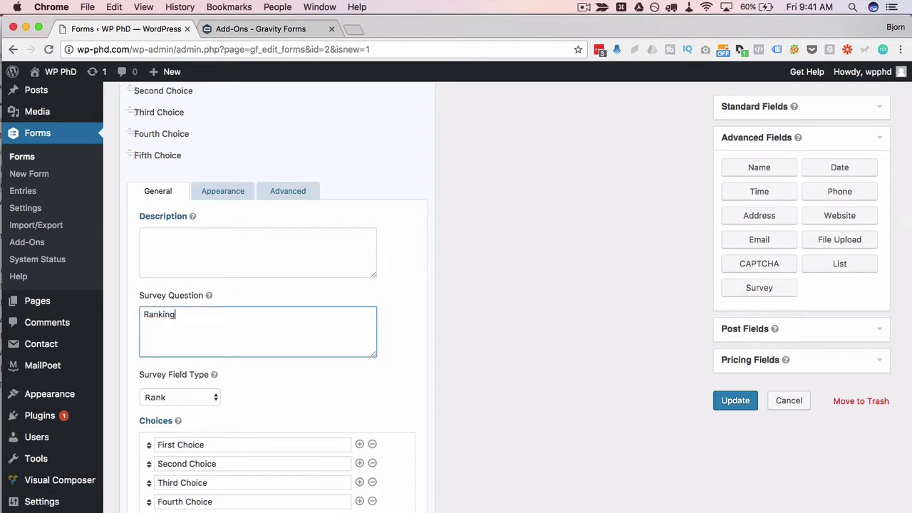
pyautogui.click(397, 385)
pyautogui.scroll(-2, 397, 385)
pyautogui.scroll(5, 398, 373)
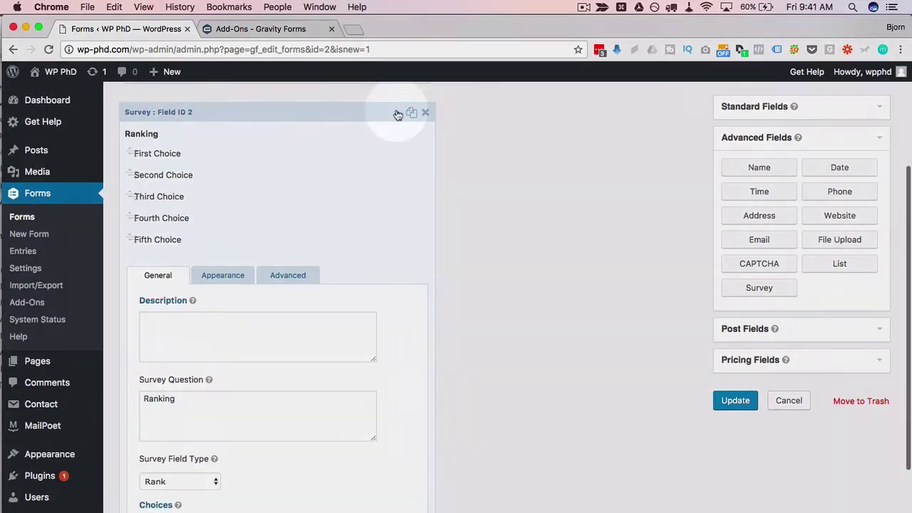
# Duplicate the Ranking field and make the copy a Rating question titled 'Rating', Terrible to Excellent.
pyautogui.click(396, 113)
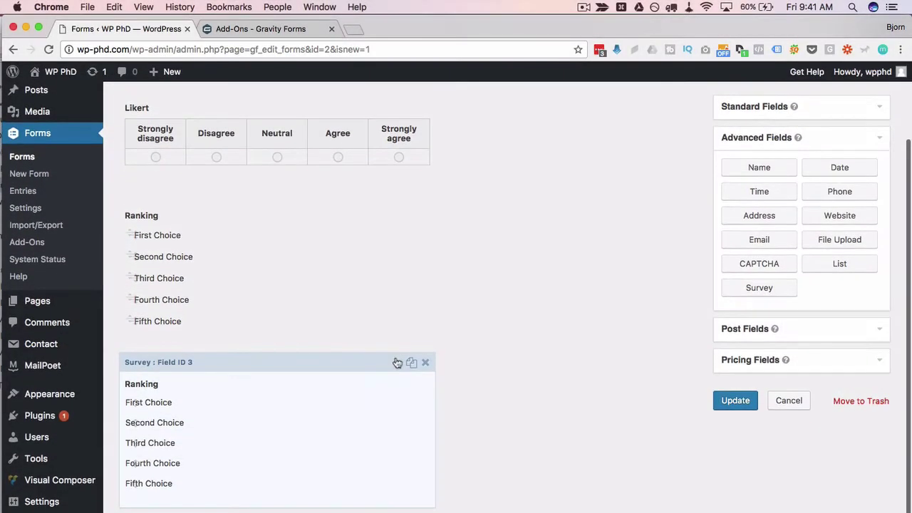
pyautogui.click(338, 393)
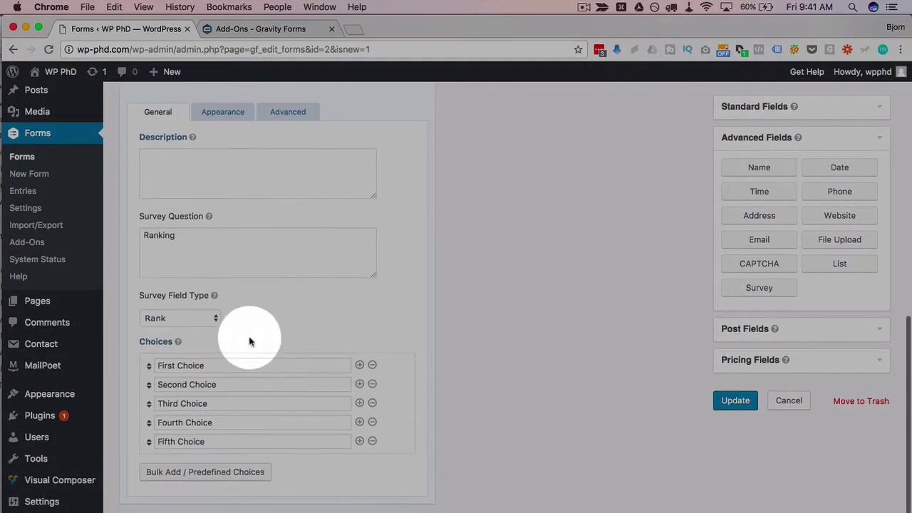
pyautogui.click(201, 318)
pyautogui.click(167, 331)
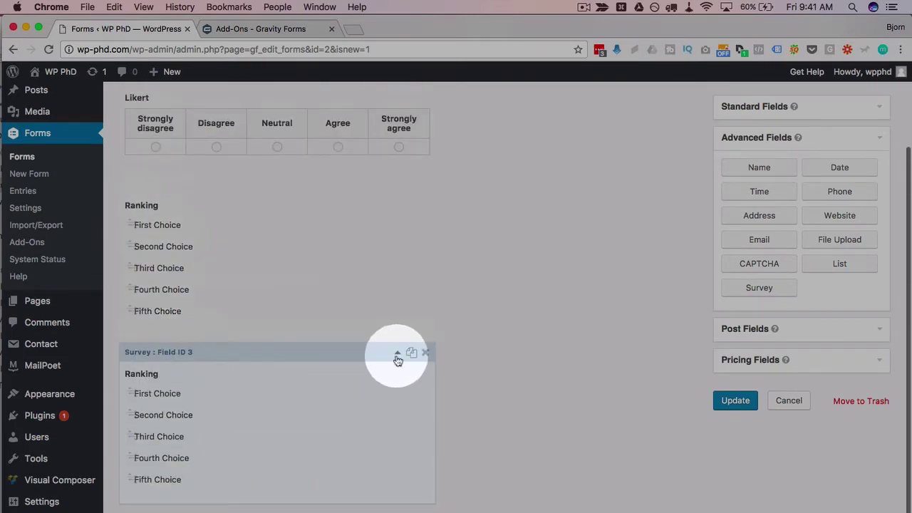
pyautogui.click(398, 358)
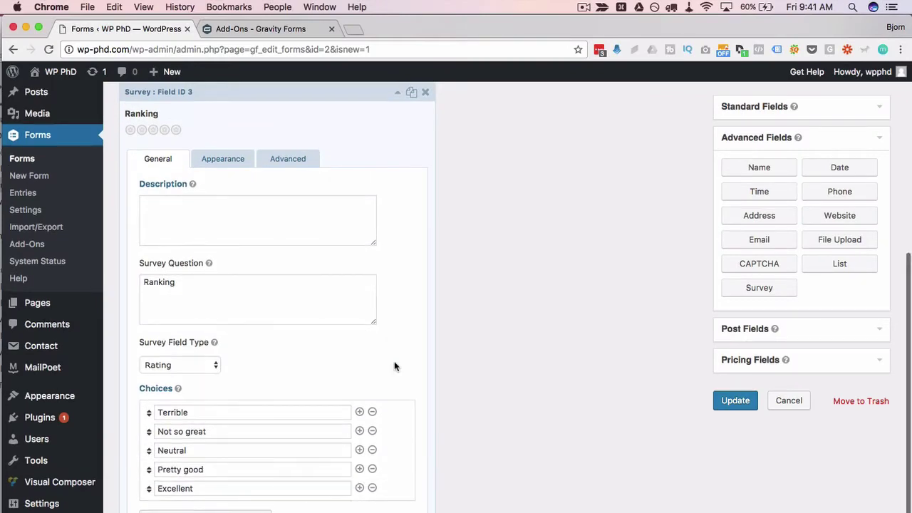
pyautogui.scroll(-2, 235, 436)
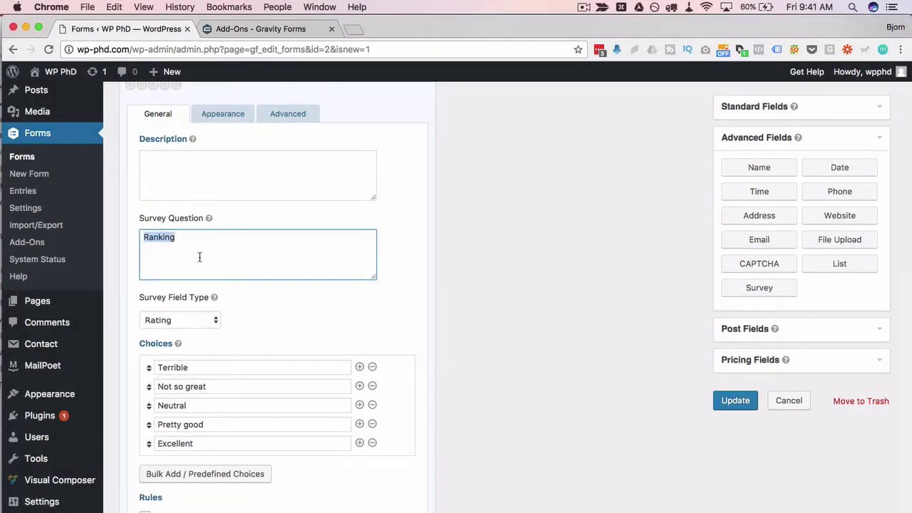
pyautogui.scroll(3, 397, 284)
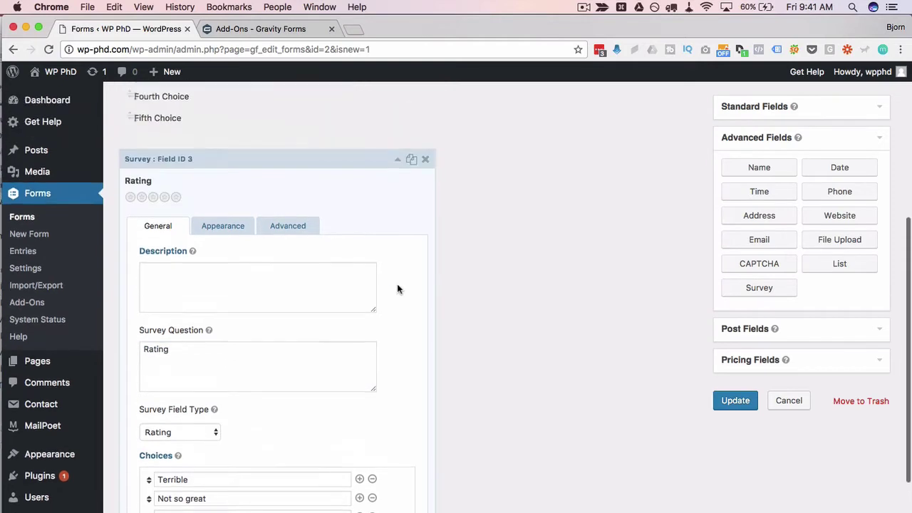
pyautogui.click(395, 165)
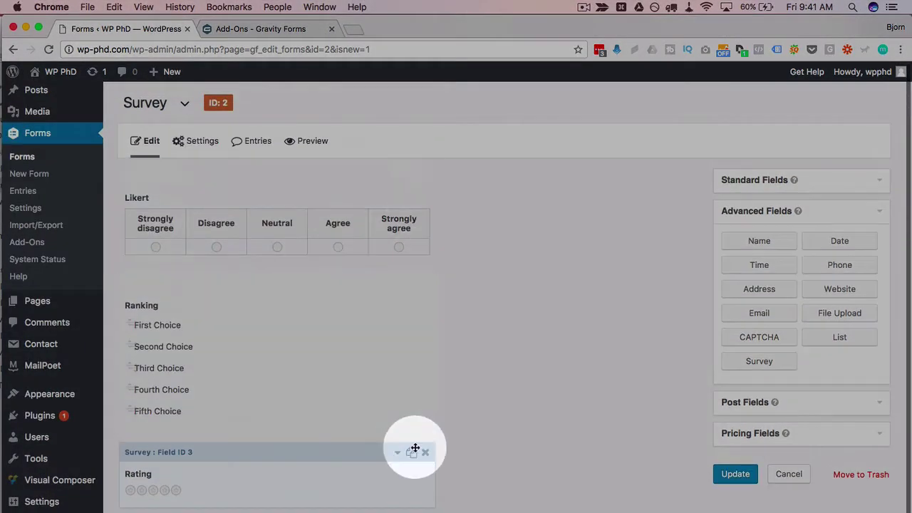
# Add another survey field and make it a Radio Buttons question.
pyautogui.scroll(-2, 418, 508)
pyautogui.click(758, 287)
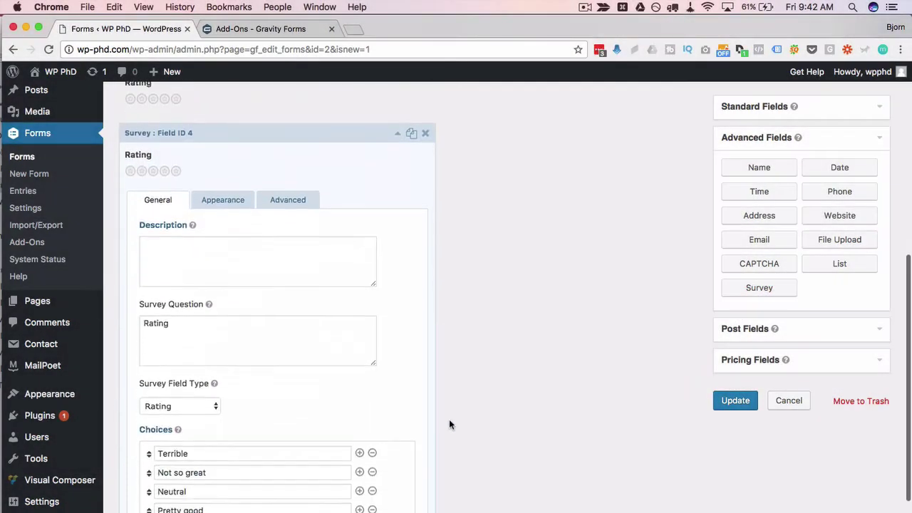
pyautogui.scroll(-2, 449, 425)
pyautogui.click(206, 356)
pyautogui.click(191, 364)
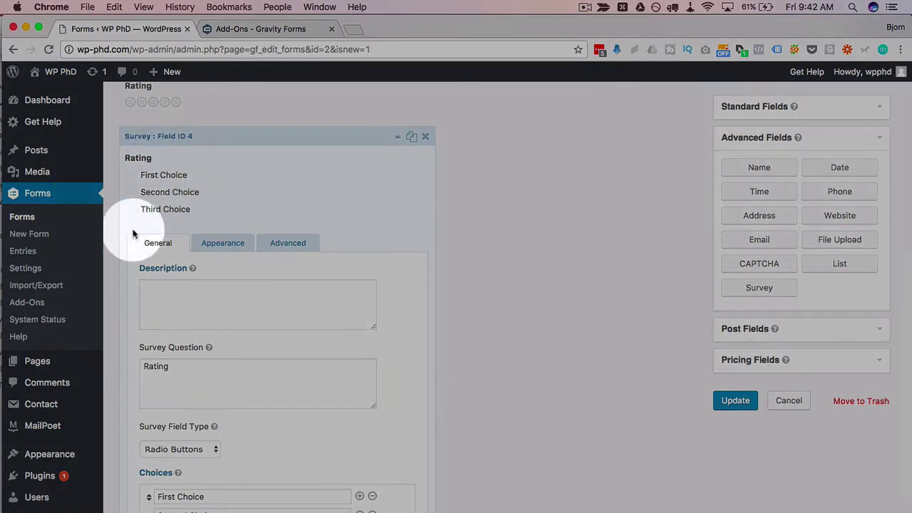
# Replace the question title 'Rating' with 'Radio Buttons'.
pyautogui.scroll(3, 500, 260)
pyautogui.scroll(2, 500, 260)
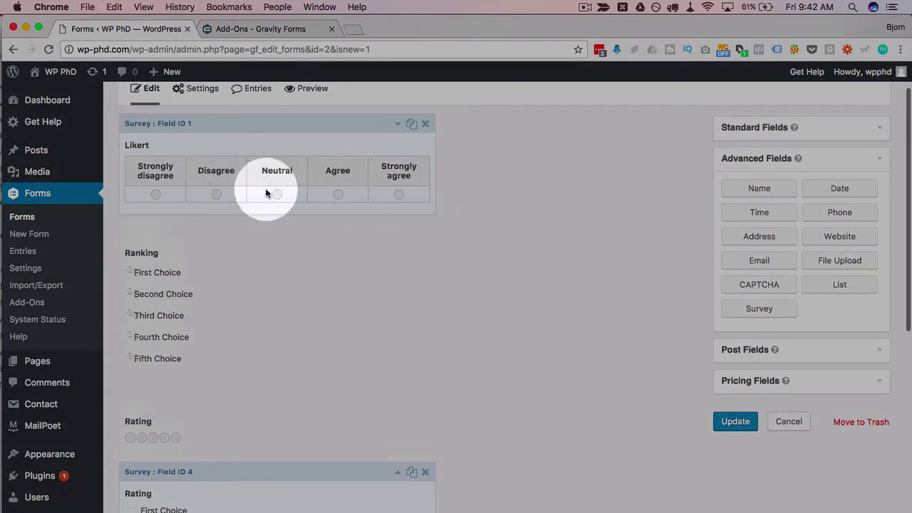
pyautogui.scroll(-5, 473, 416)
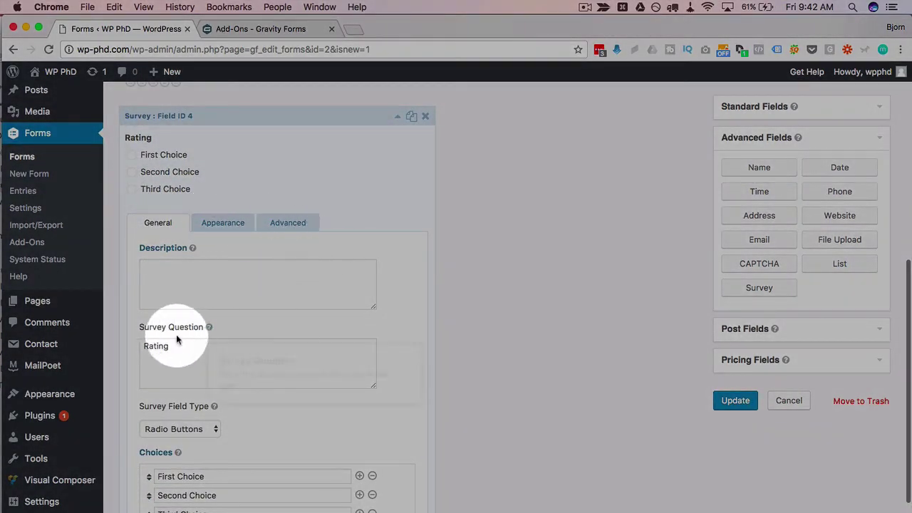
pyautogui.doubleClick(153, 346)
pyautogui.write('Ra')
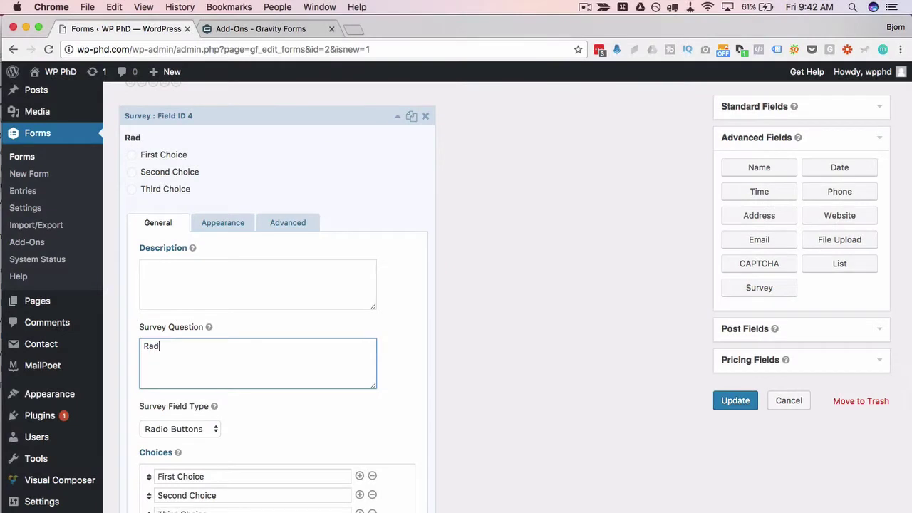
pyautogui.click(339, 432)
pyautogui.scroll(-3, 340, 432)
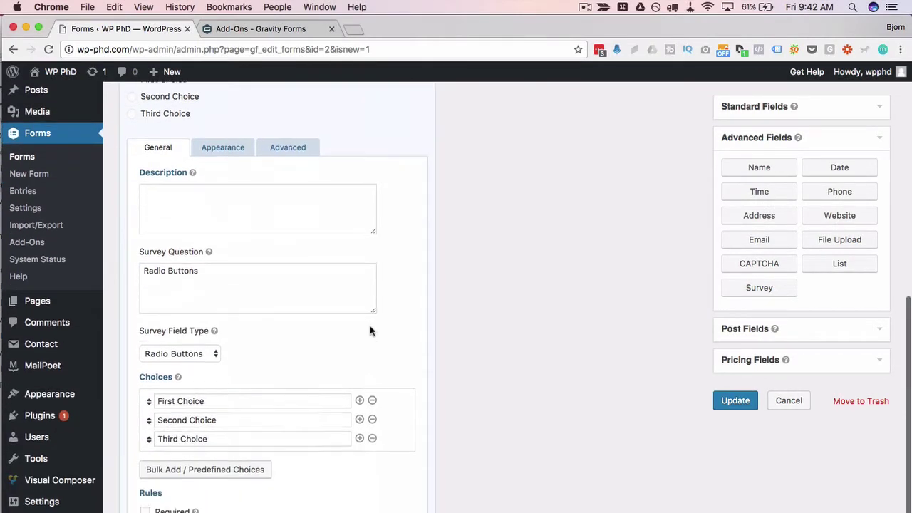
pyautogui.scroll(-1, 369, 331)
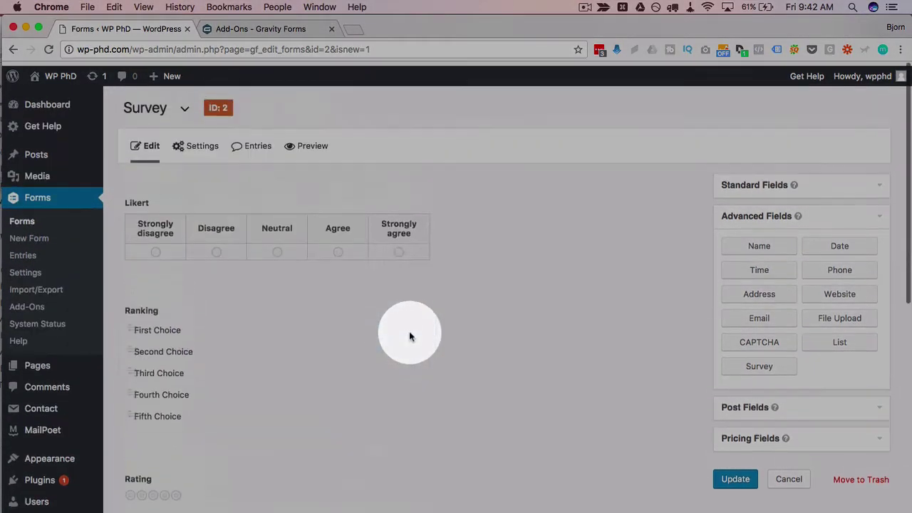
# Expand and collapse the Likert question's settings to review them.
pyautogui.click(398, 180)
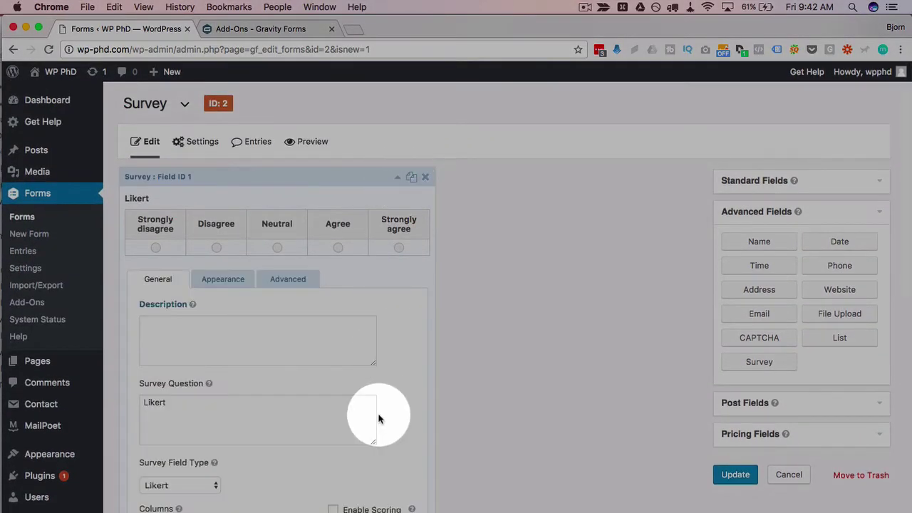
pyautogui.scroll(-5, 378, 418)
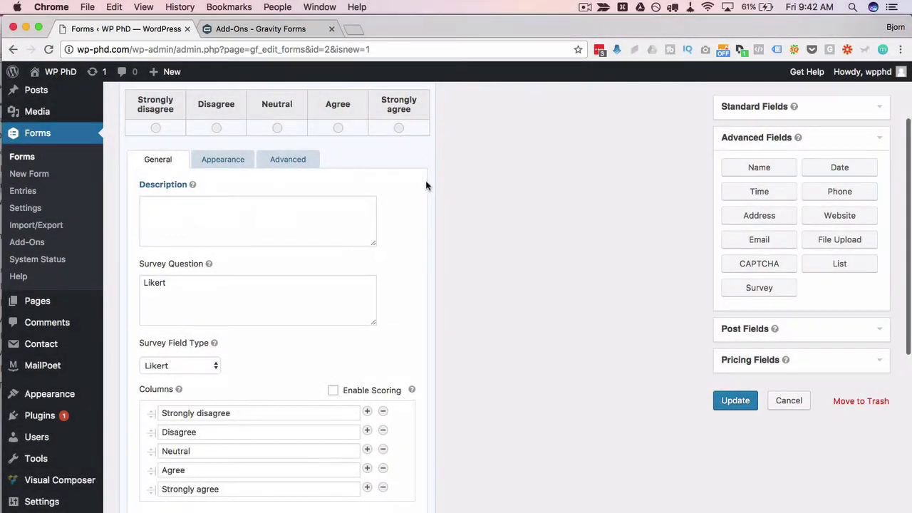
pyautogui.scroll(5, 425, 185)
pyautogui.click(397, 177)
# Duplicate the Radio Buttons question as field ID 5.
pyautogui.scroll(-5, 403, 370)
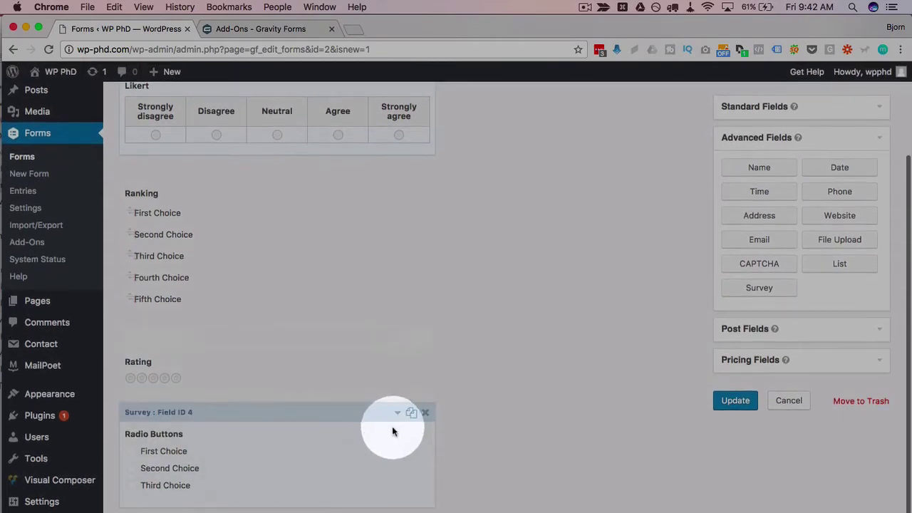
pyautogui.click(397, 407)
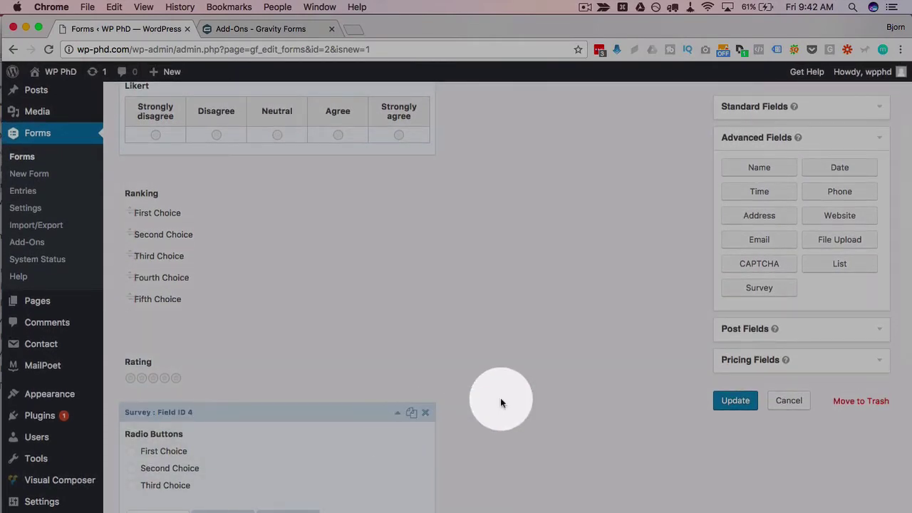
pyautogui.scroll(-2, 500, 402)
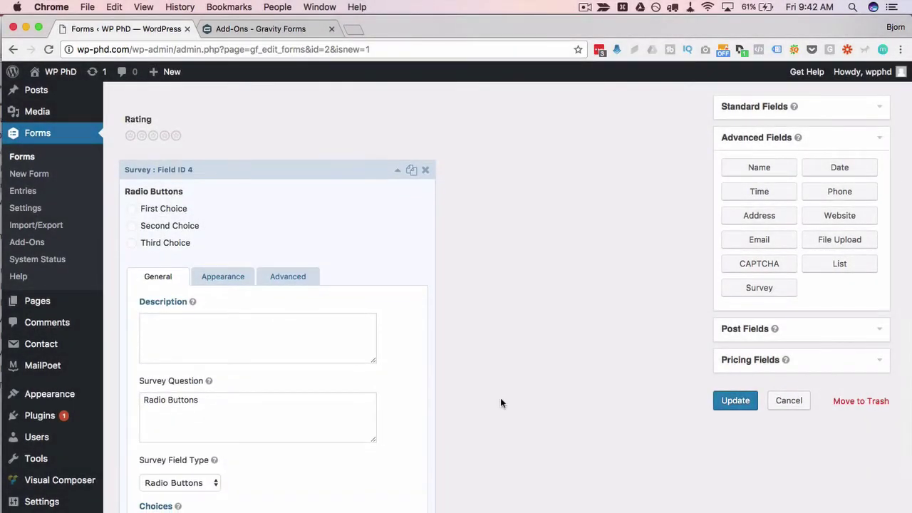
pyautogui.scroll(-3, 500, 398)
pyautogui.scroll(4, 492, 371)
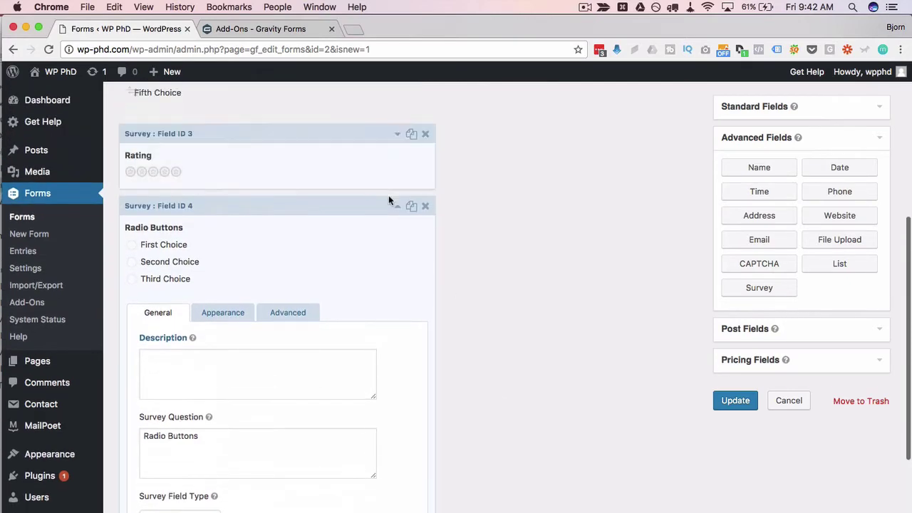
pyautogui.moveTo(394, 205); pyautogui.dragTo(483, 317)
# Change the copied field's Survey Field Type to Checkboxes.
pyautogui.click(398, 417)
pyautogui.click(206, 311)
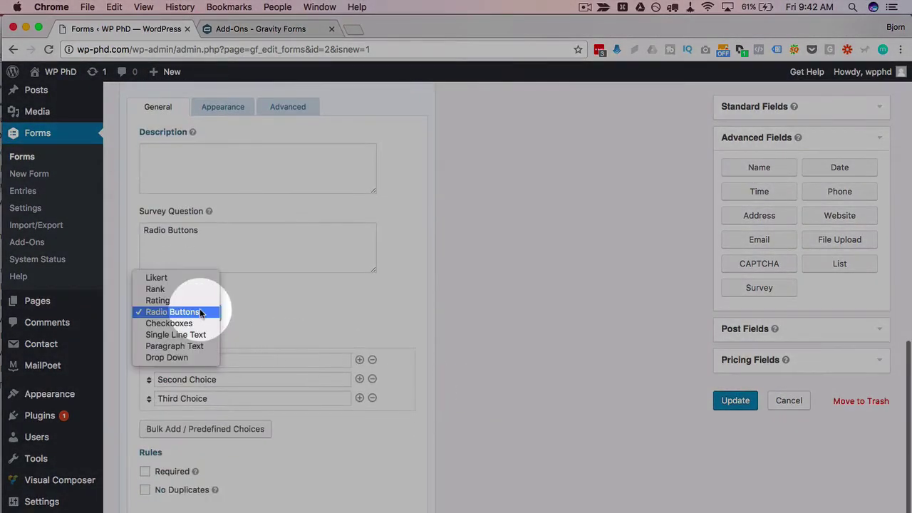
pyautogui.click(169, 322)
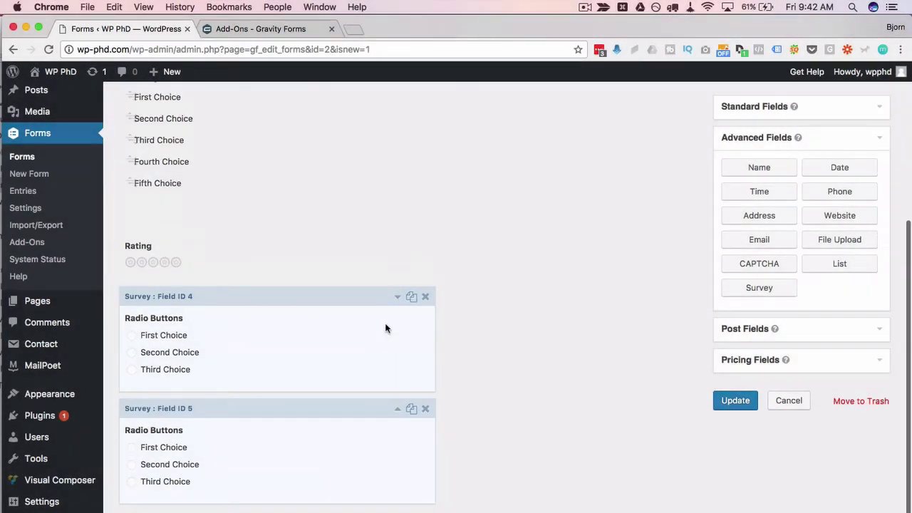
# Title the checkbox question 'Check Boxes' with description 'Choose all that apply.'.
pyautogui.click(397, 410)
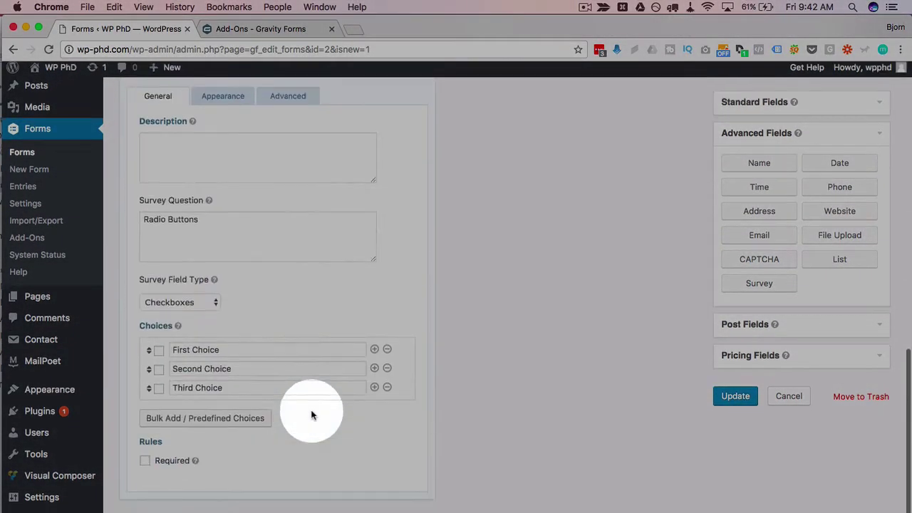
pyautogui.click(211, 228)
pyautogui.write('Check Boxes')
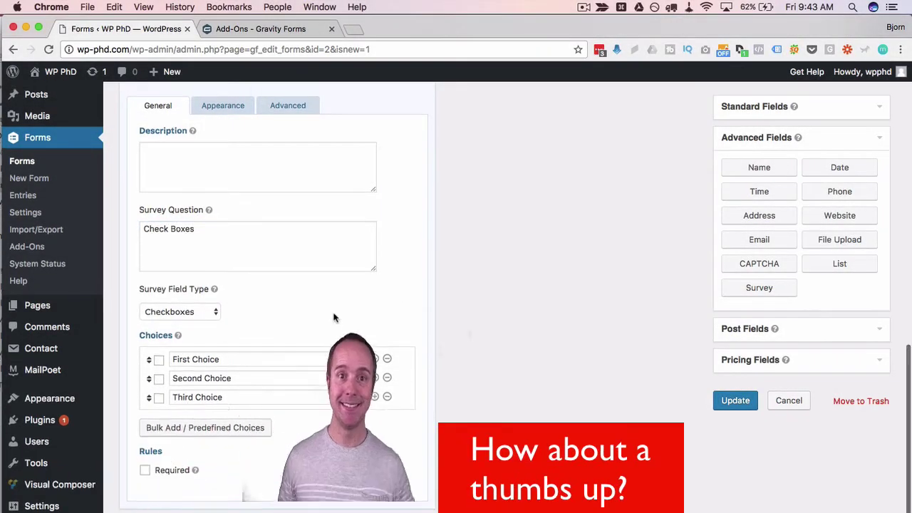
pyautogui.scroll(3, 335, 315)
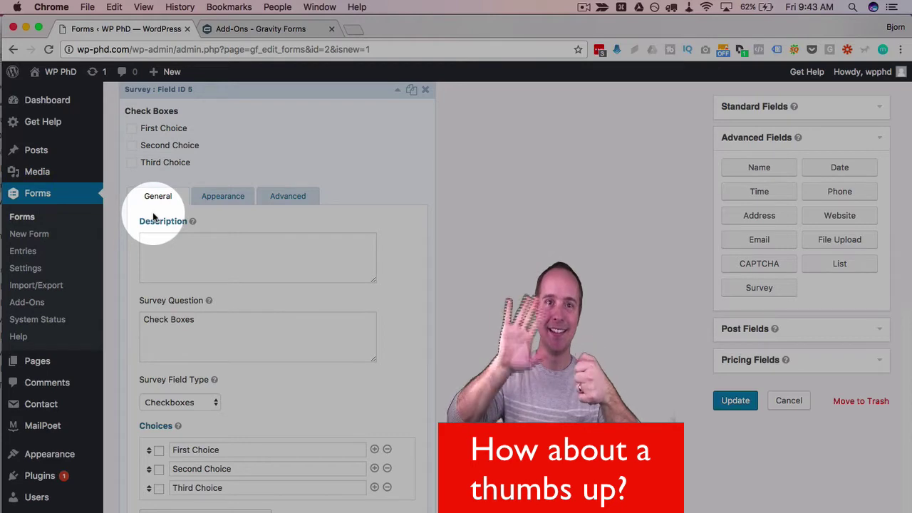
pyautogui.scroll(-1, 347, 237)
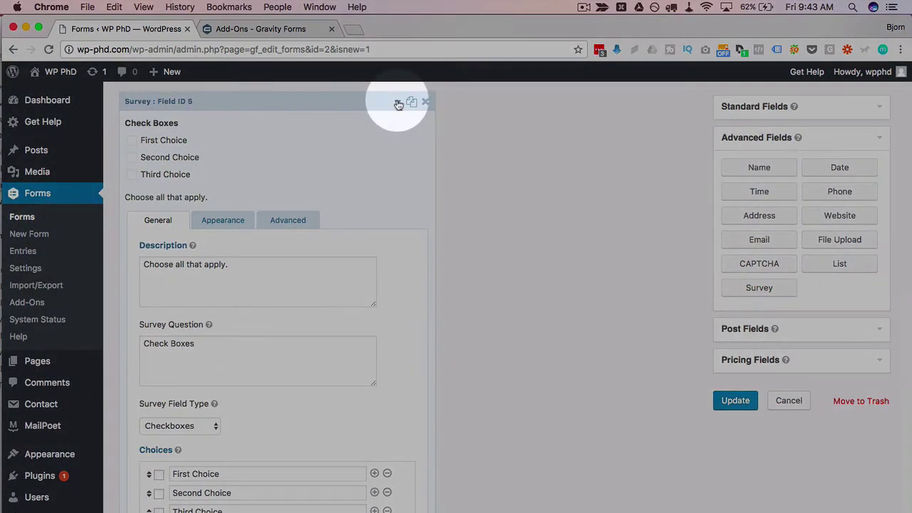
pyautogui.click(398, 105)
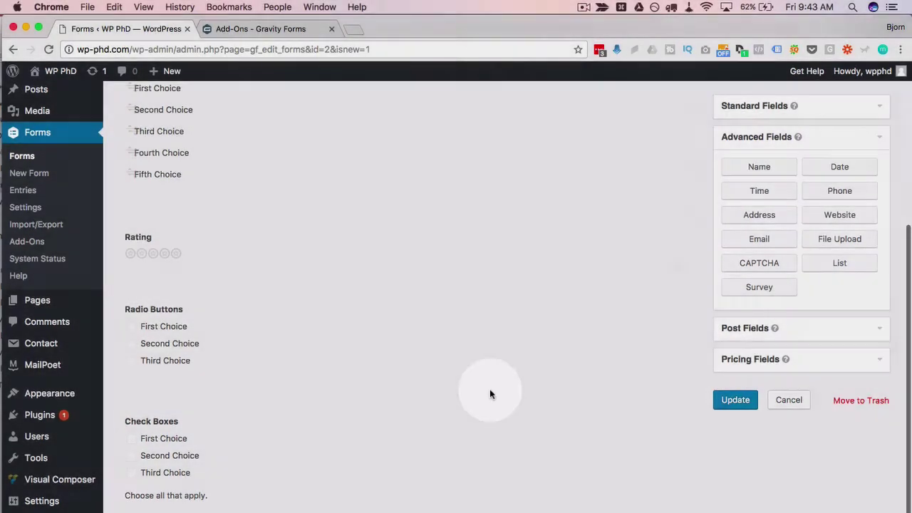
pyautogui.scroll(-3, 490, 389)
# Set the duplicated question's Survey Field Type to Single Line Text.
pyautogui.click(390, 402)
pyautogui.scroll(-6, 454, 392)
pyautogui.click(207, 311)
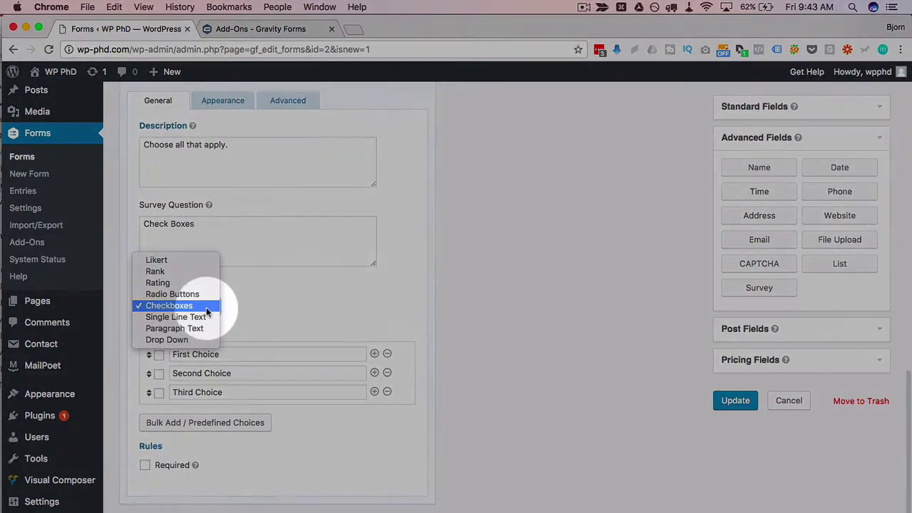
pyautogui.press('Escape')
pyautogui.click(171, 320)
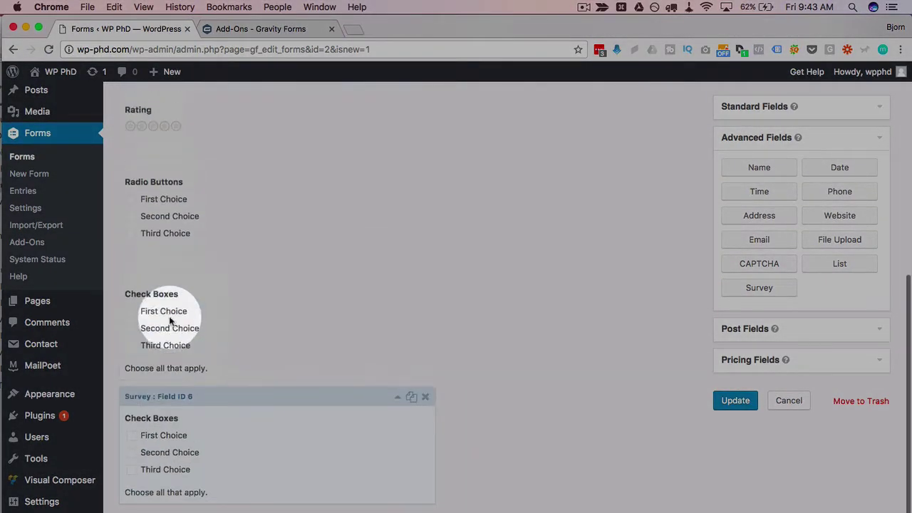
# Reword the question to 'In your own words tell me how you feel.'.
pyautogui.click(395, 491)
pyautogui.scroll(-5, 465, 434)
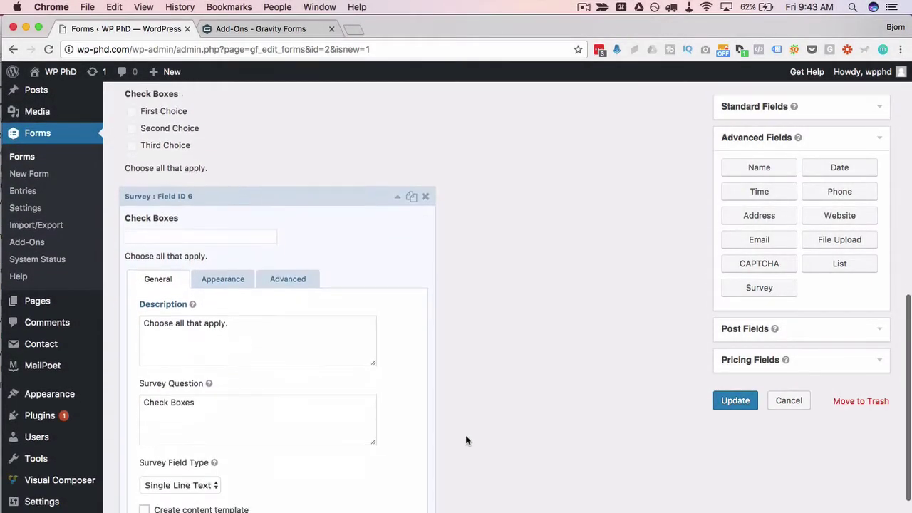
pyautogui.scroll(-2, 465, 440)
pyautogui.moveTo(216, 319); pyautogui.dragTo(114, 314)
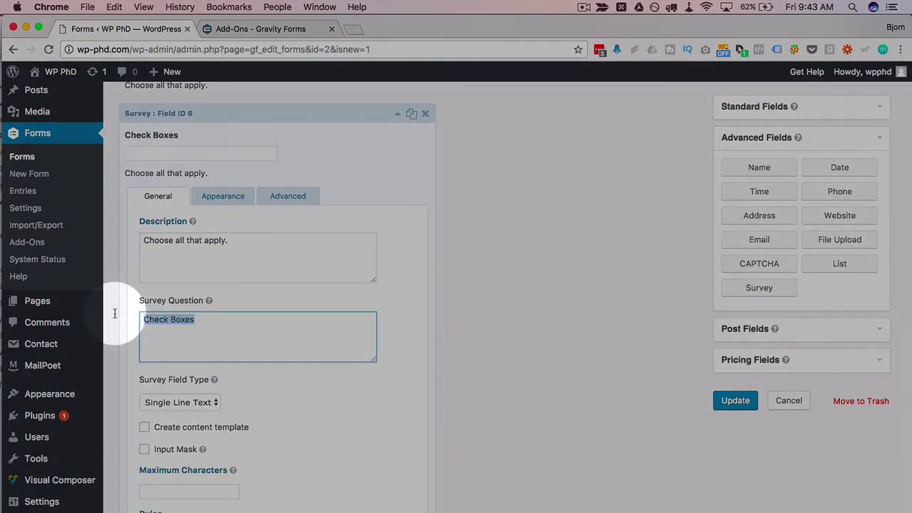
pyautogui.write('In your own words tell me ho')
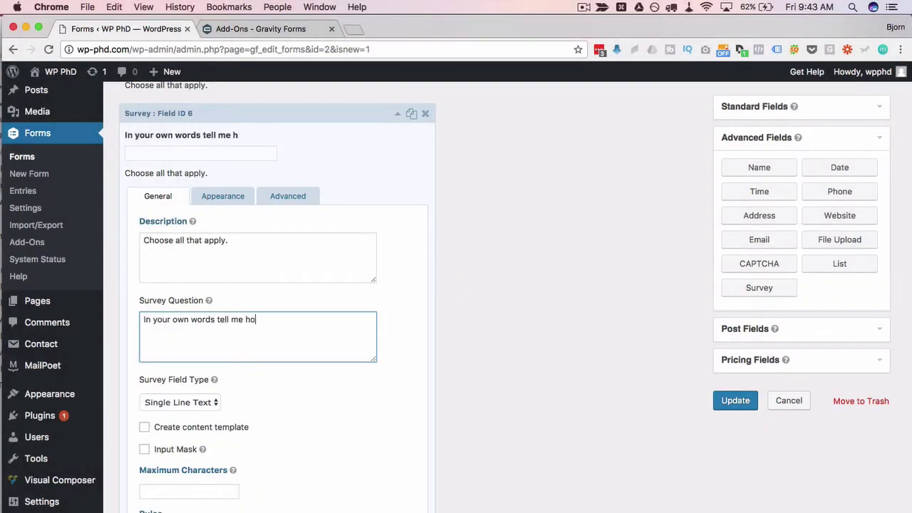
pyautogui.write('w you f')
pyautogui.write('eel.')
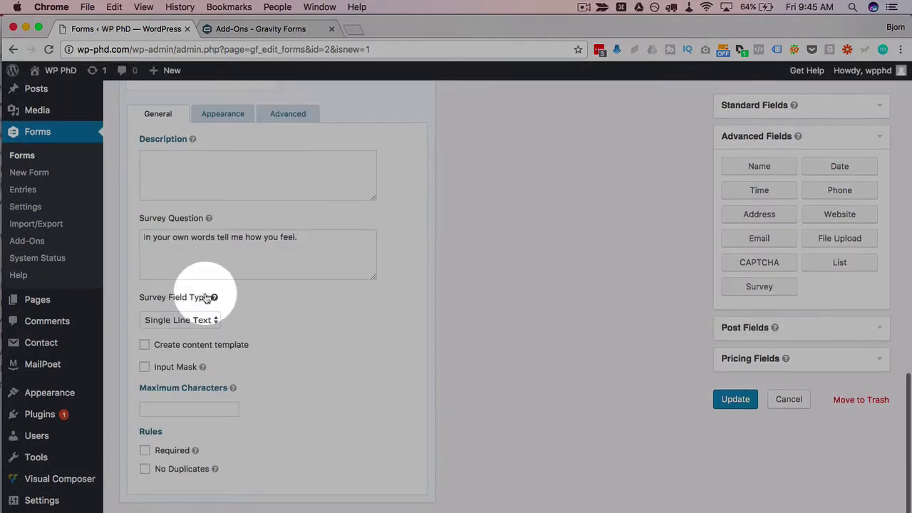
# Change the copy's Survey Field Type to Paragraph Text.
pyautogui.click(179, 320)
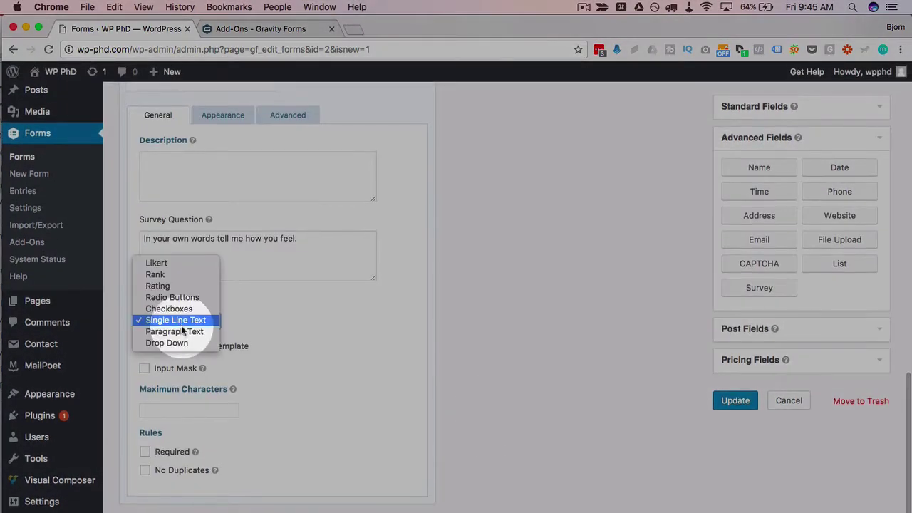
pyautogui.click(175, 331)
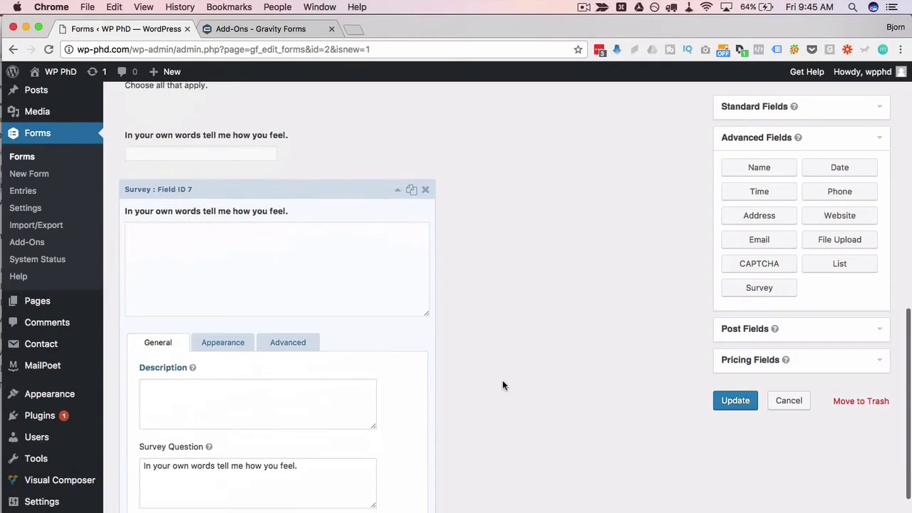
pyautogui.scroll(-5, 502, 382)
pyautogui.click(203, 367)
pyautogui.click(176, 367)
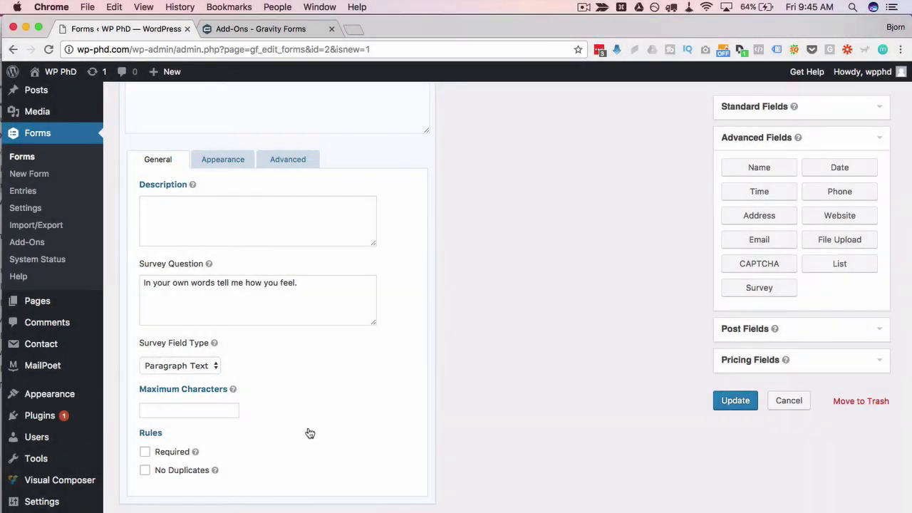
pyautogui.scroll(1, 309, 433)
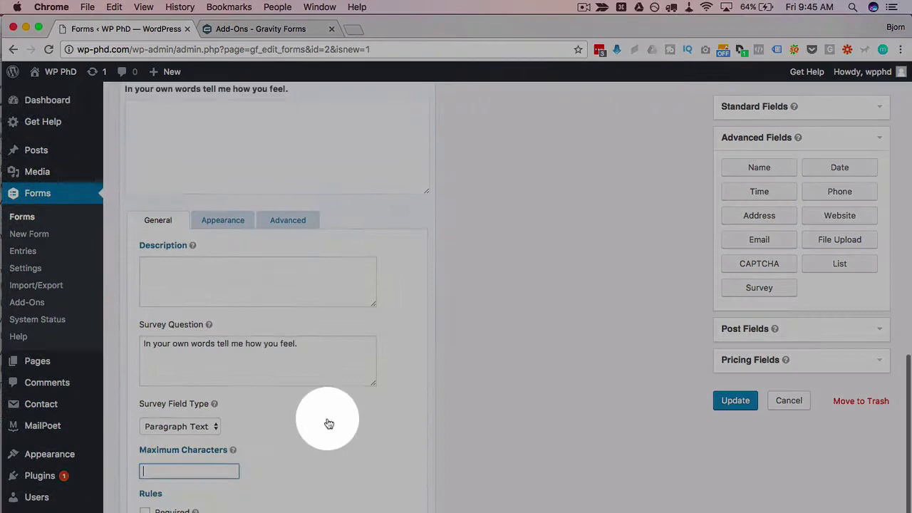
pyautogui.scroll(5, 325, 417)
pyautogui.click(398, 239)
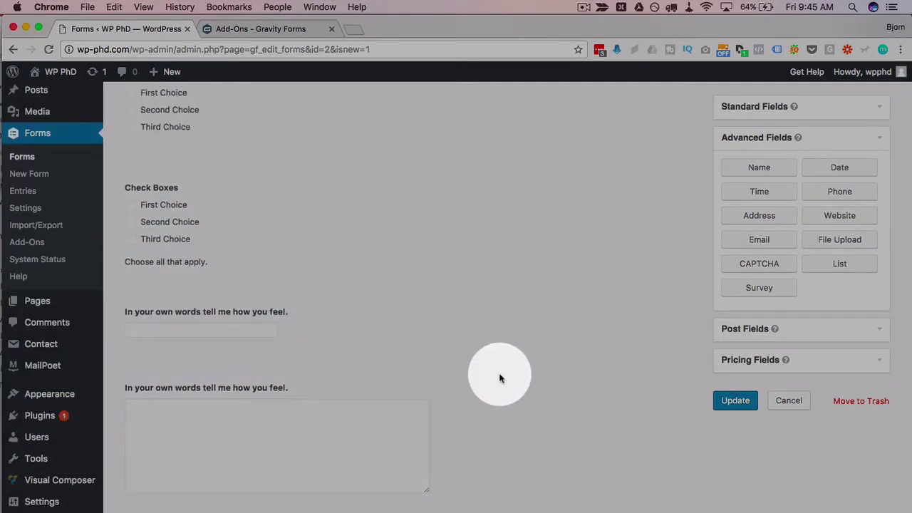
# Change the last survey question's field type to Drop Down and update the Survey form.
pyautogui.scroll(-4, 499, 374)
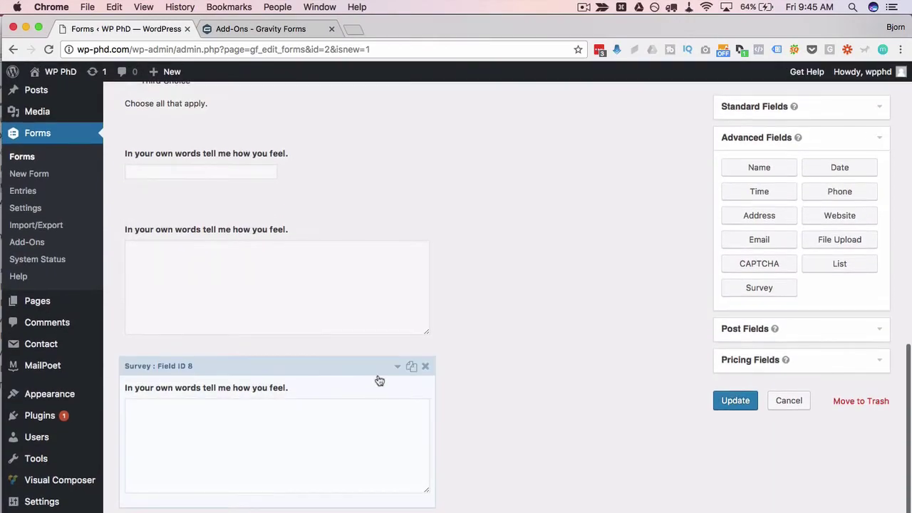
pyautogui.click(377, 444)
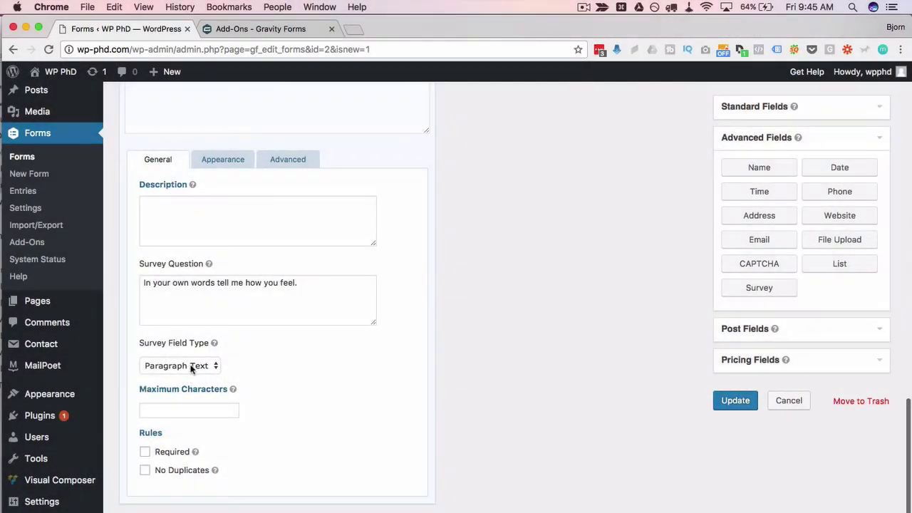
pyautogui.click(206, 365)
pyautogui.click(186, 376)
pyautogui.scroll(-2, 230, 397)
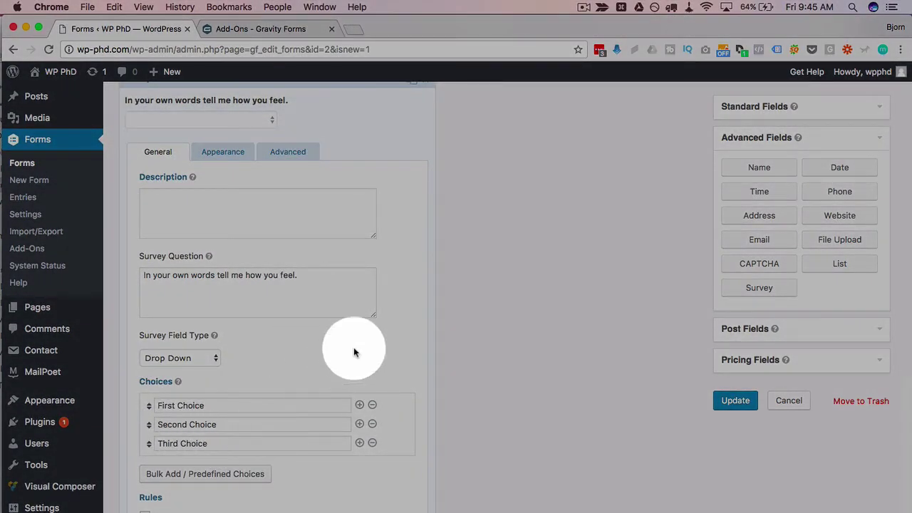
pyautogui.scroll(-2, 285, 376)
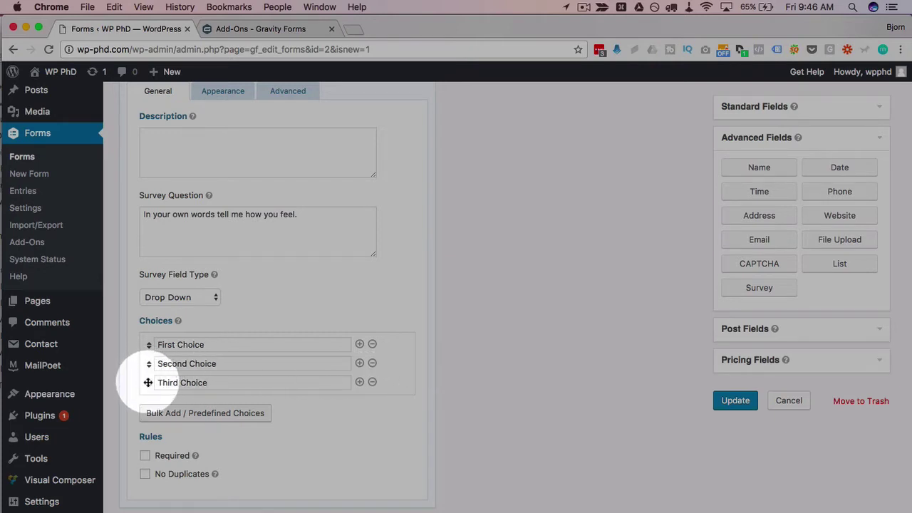
pyautogui.moveTo(147, 382); pyautogui.dragTo(146, 379)
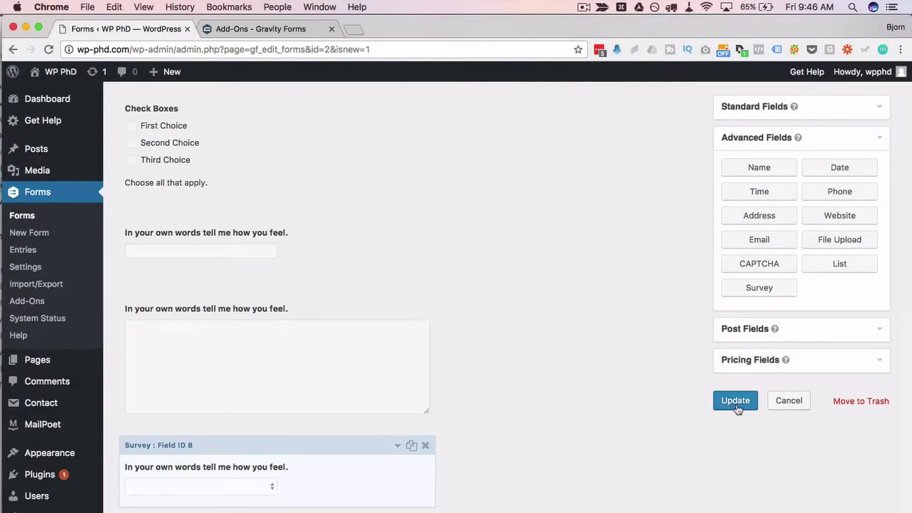
pyautogui.click(735, 401)
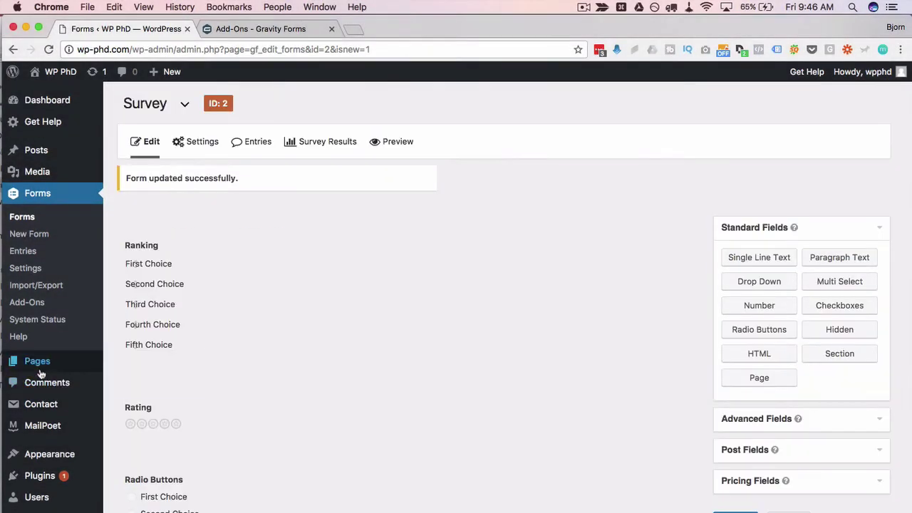
# Start a new WordPress page titled 'Survey'.
pyautogui.moveTo(40, 365)
pyautogui.click(130, 380)
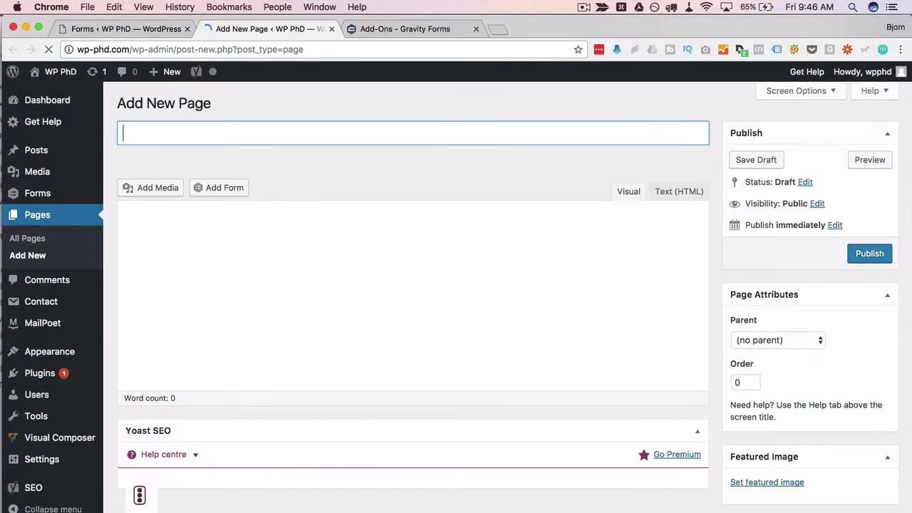
pyautogui.write('Survey')
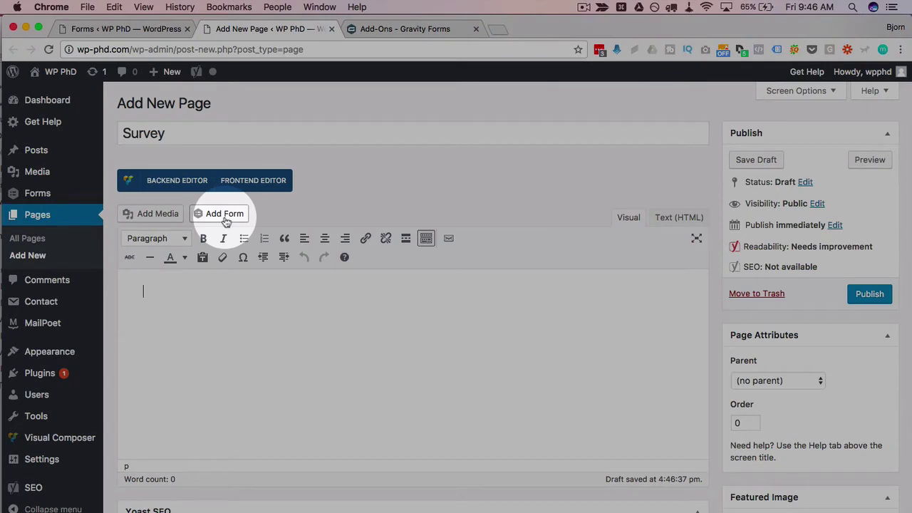
# Embed the Survey form without title or description, publish the page, and view it live.
pyautogui.click(225, 215)
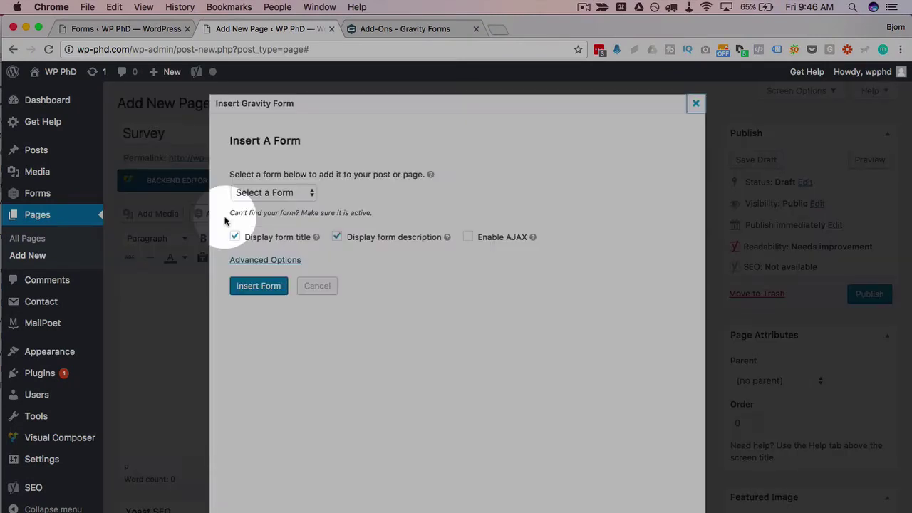
pyautogui.click(284, 192)
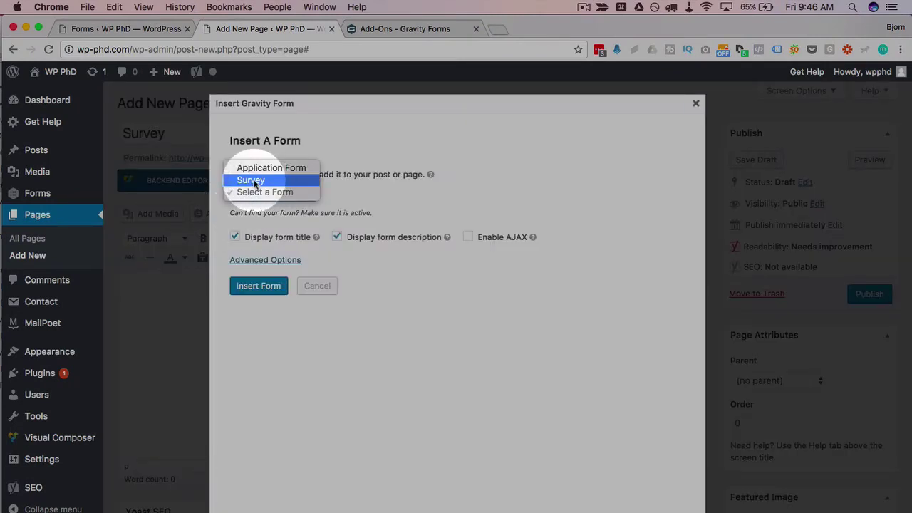
pyautogui.click(253, 180)
pyautogui.click(234, 237)
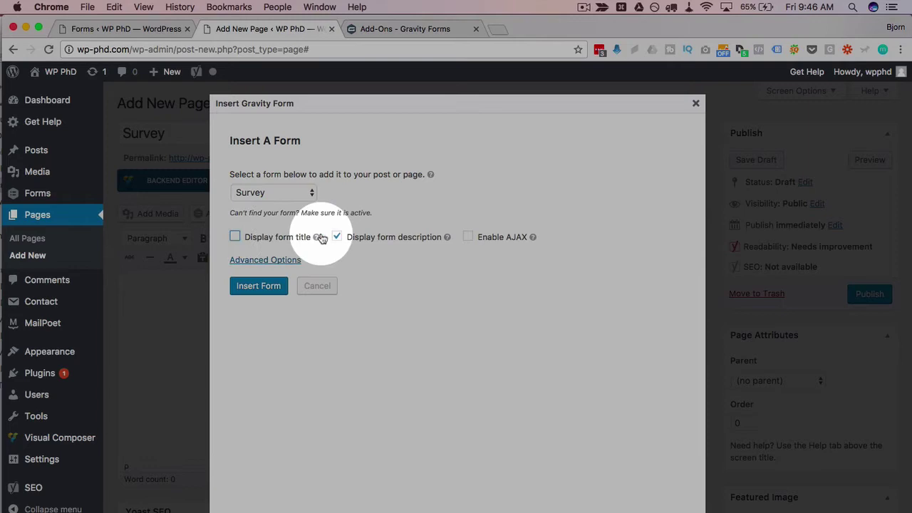
pyautogui.click(260, 285)
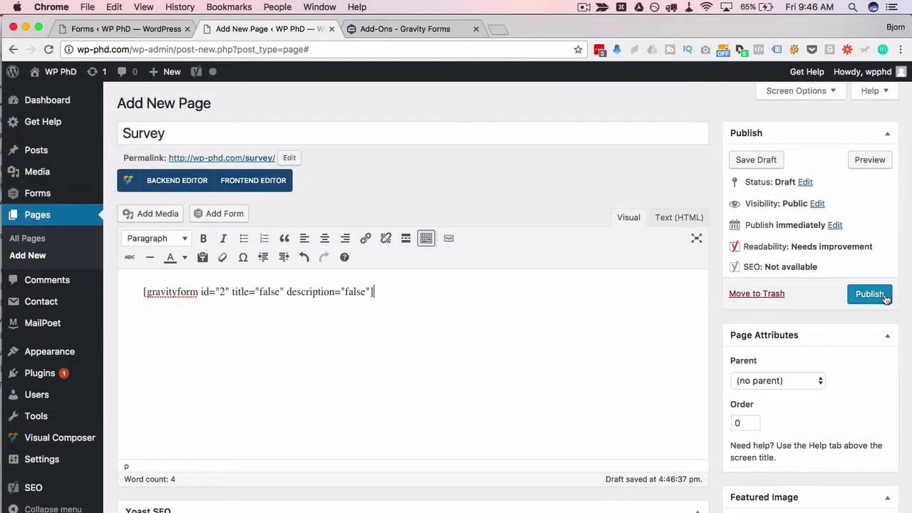
pyautogui.click(885, 297)
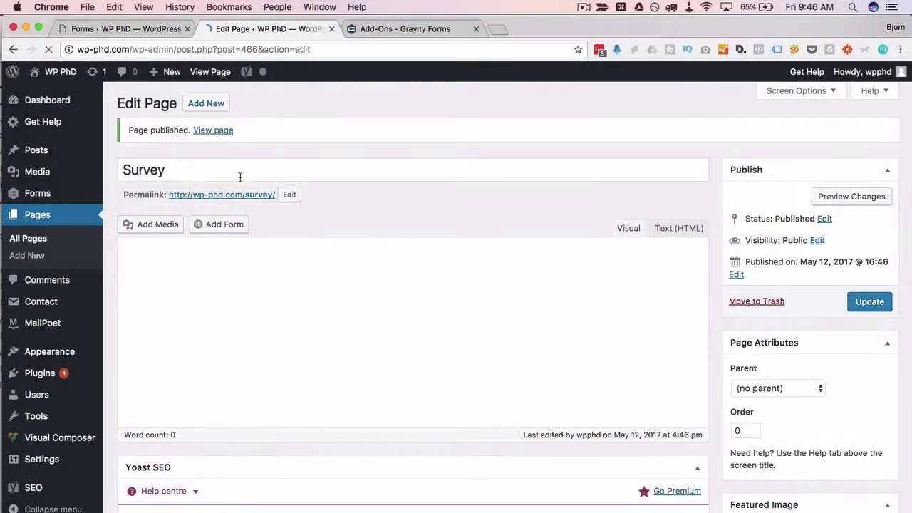
pyautogui.keyDown('super'); pyautogui.click(217, 193); pyautogui.keyUp('super')
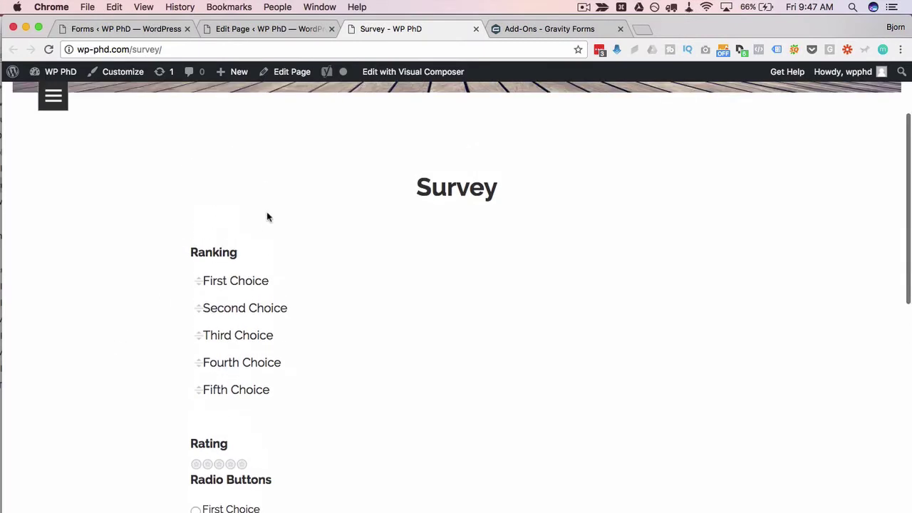
# Drag the Ranking answers into the order Fifth, Fourth, First, Second, Third Choice.
pyautogui.scroll(-10, 248, 344)
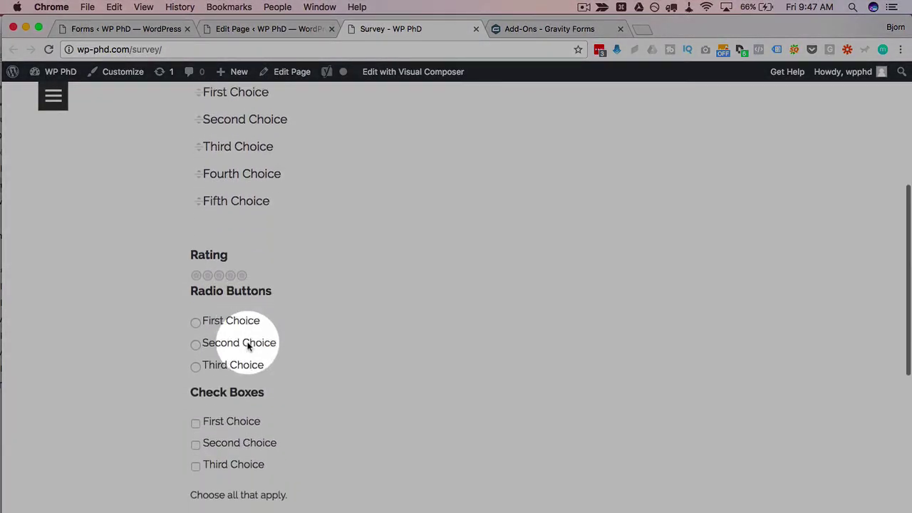
pyautogui.scroll(-13, 248, 344)
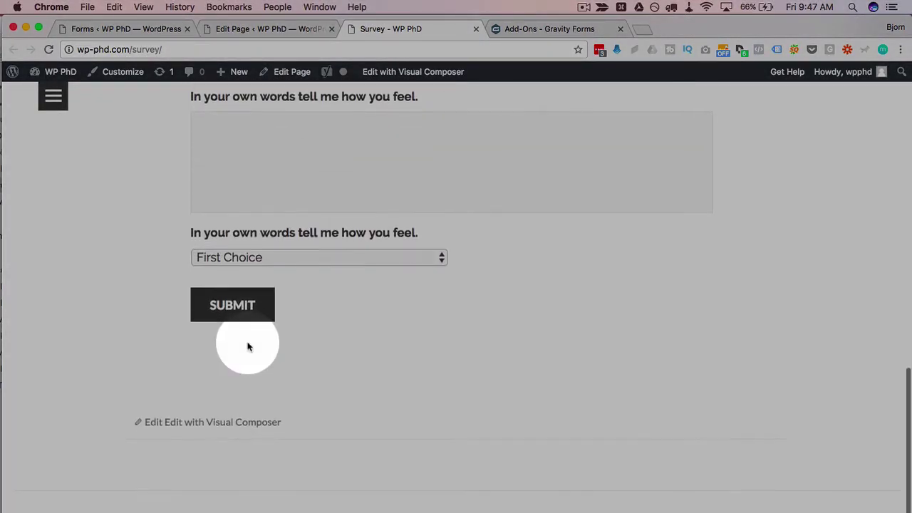
pyautogui.scroll(14, 248, 344)
pyautogui.scroll(9, 247, 345)
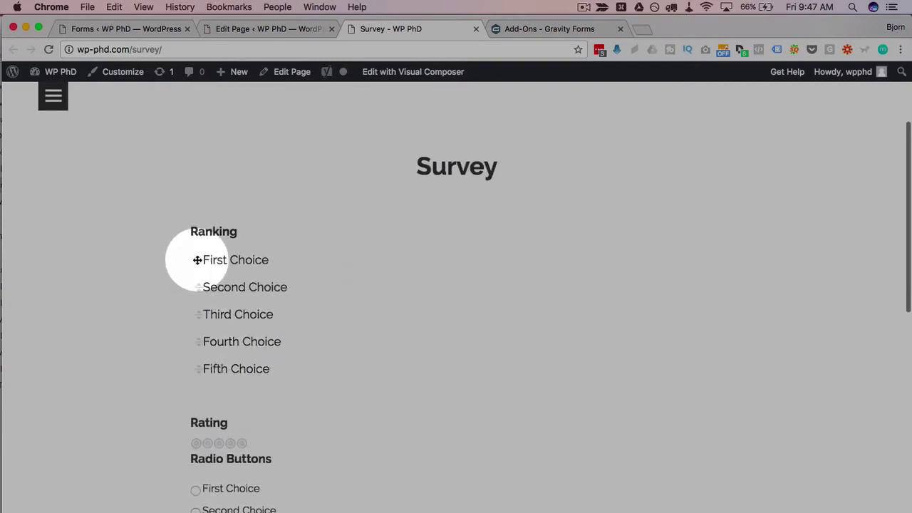
pyautogui.moveTo(198, 259); pyautogui.dragTo(199, 280)
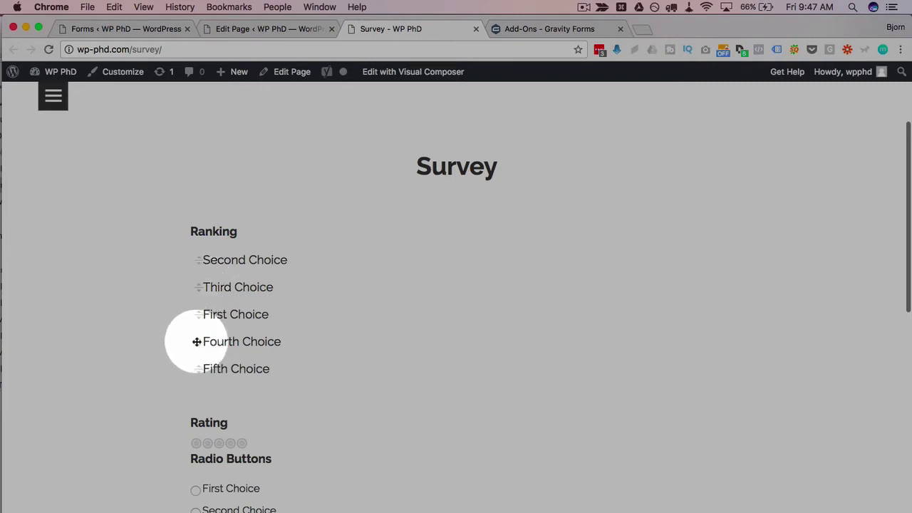
pyautogui.moveTo(200, 341); pyautogui.dragTo(200, 308)
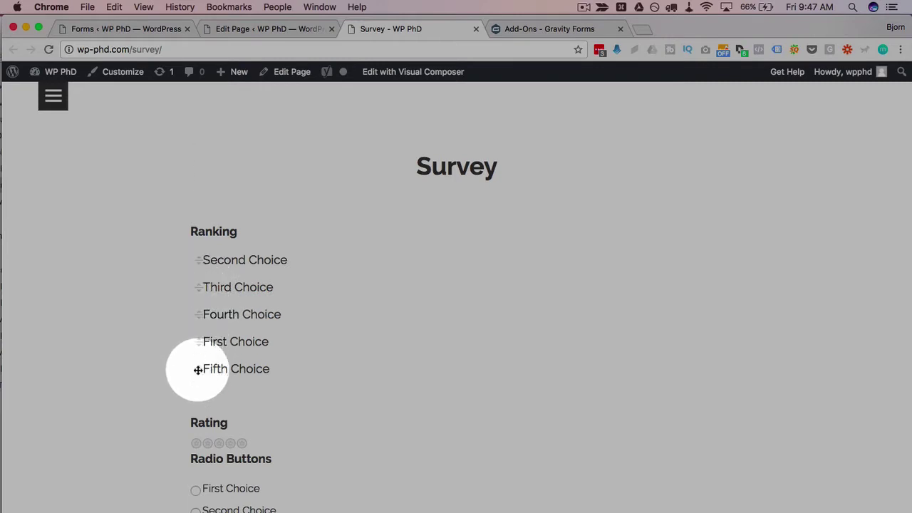
pyautogui.moveTo(197, 368); pyautogui.dragTo(200, 331)
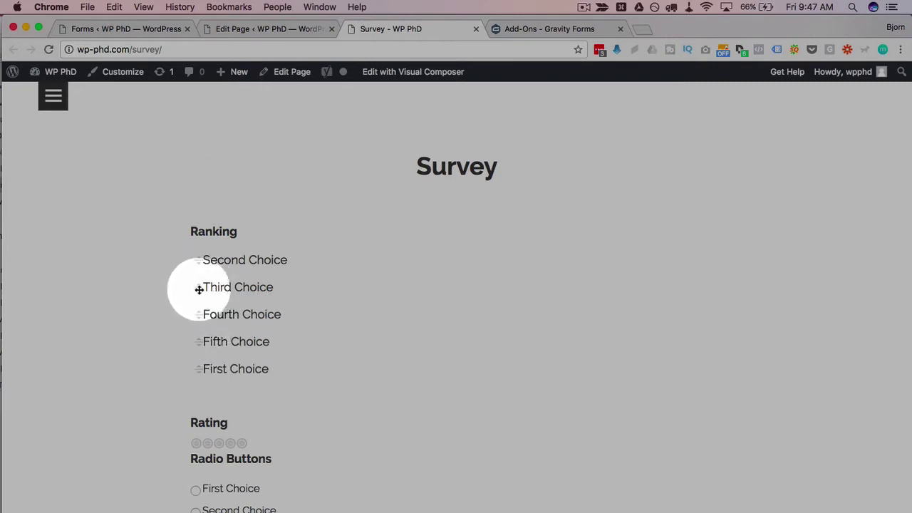
pyautogui.moveTo(199, 287); pyautogui.dragTo(197, 348)
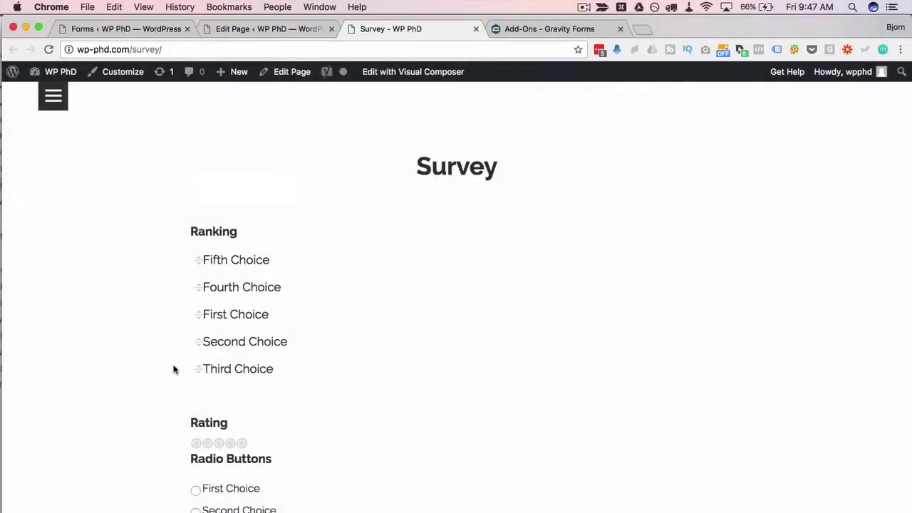
# Give the Rating question five stars and answer the radio question with First Choice.
pyautogui.scroll(-4, 173, 369)
pyautogui.click(206, 300)
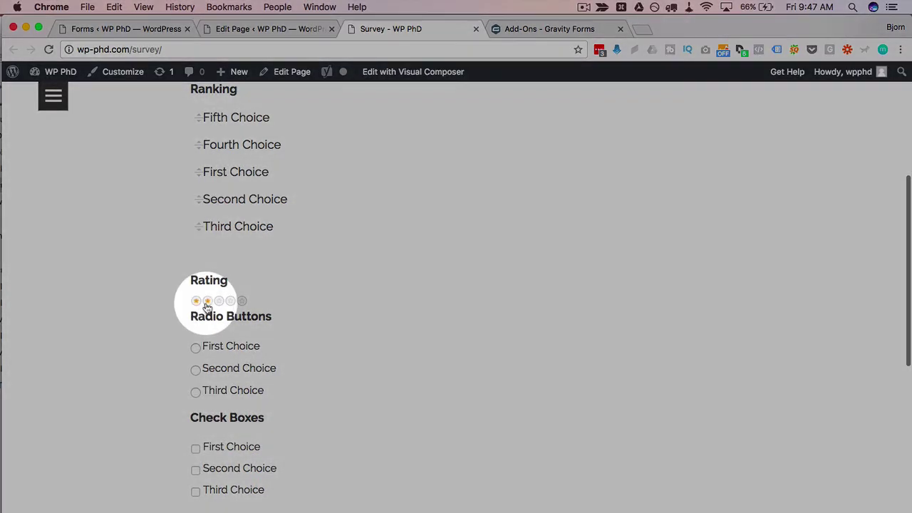
pyautogui.click(243, 301)
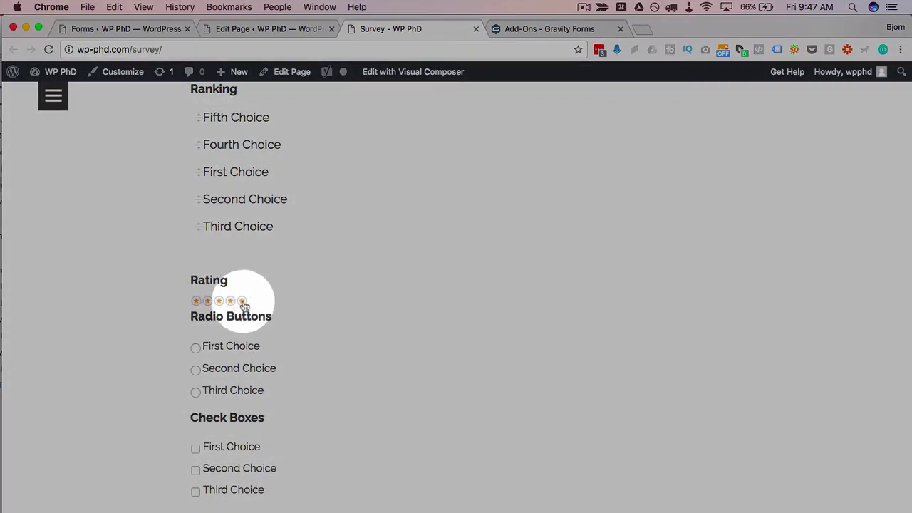
pyautogui.scroll(-3, 167, 330)
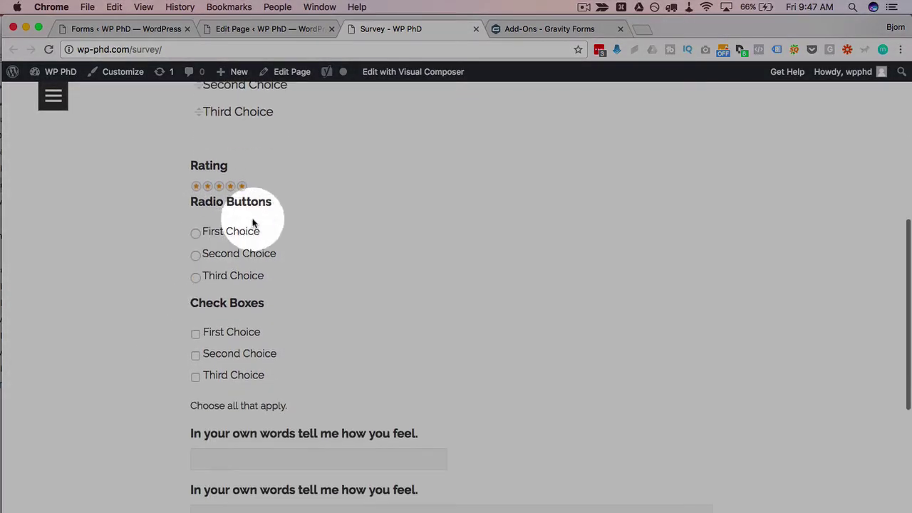
pyautogui.click(194, 233)
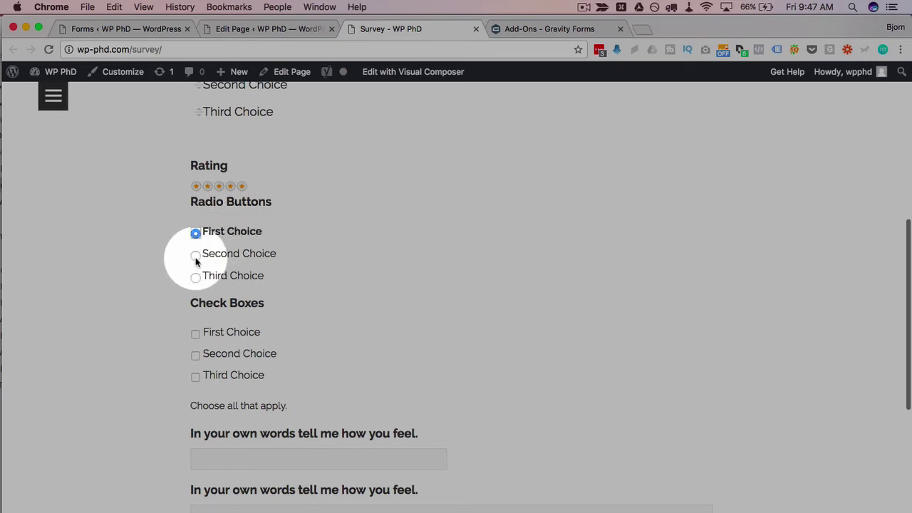
pyautogui.click(195, 255)
pyautogui.click(195, 278)
pyautogui.click(195, 232)
# Tick First and Second Choice check boxes and answer the long-text question 'I feel well.'.
pyautogui.scroll(-2, 182, 288)
pyautogui.click(195, 262)
pyautogui.click(195, 282)
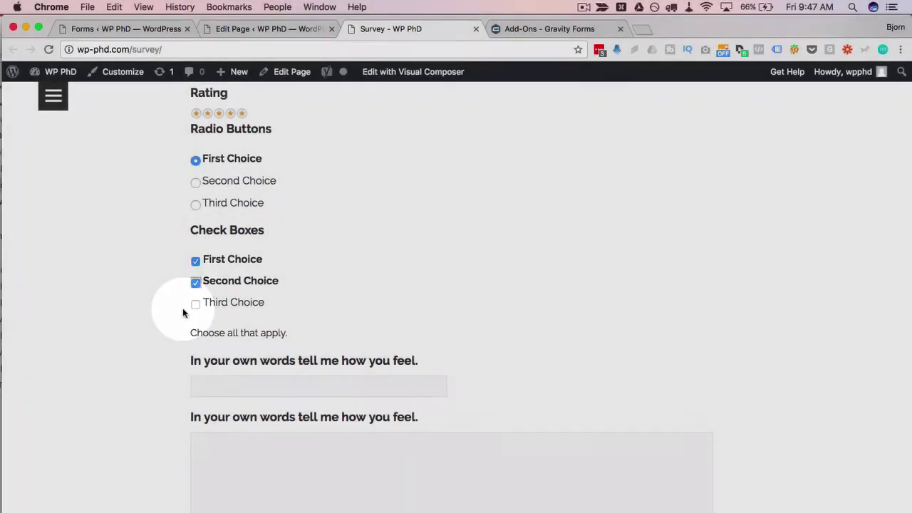
pyautogui.scroll(-3, 354, 290)
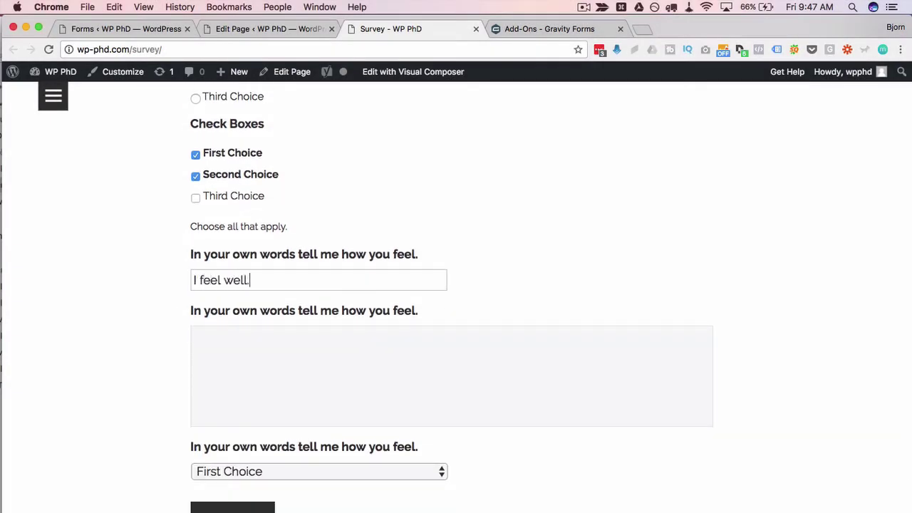
pyautogui.click(386, 388)
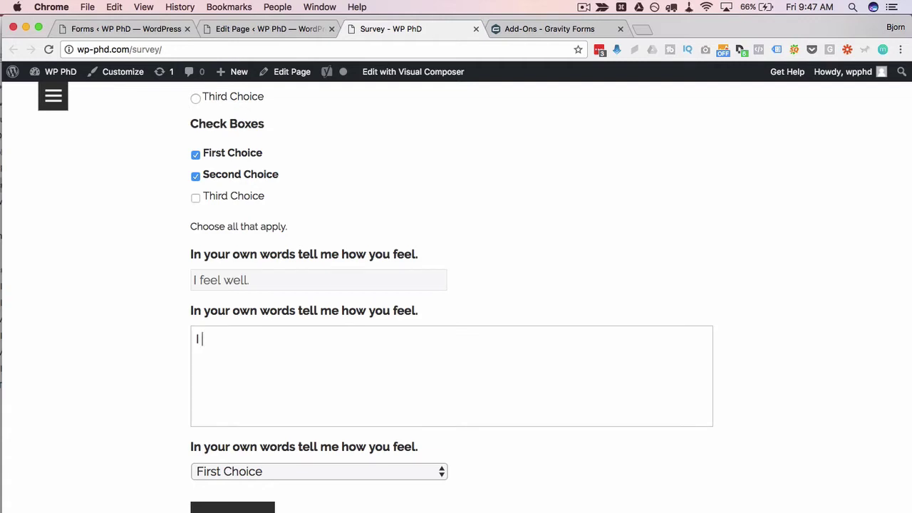
pyautogui.write('I feel well.')
pyautogui.scroll(-3, 454, 310)
pyautogui.click(454, 310)
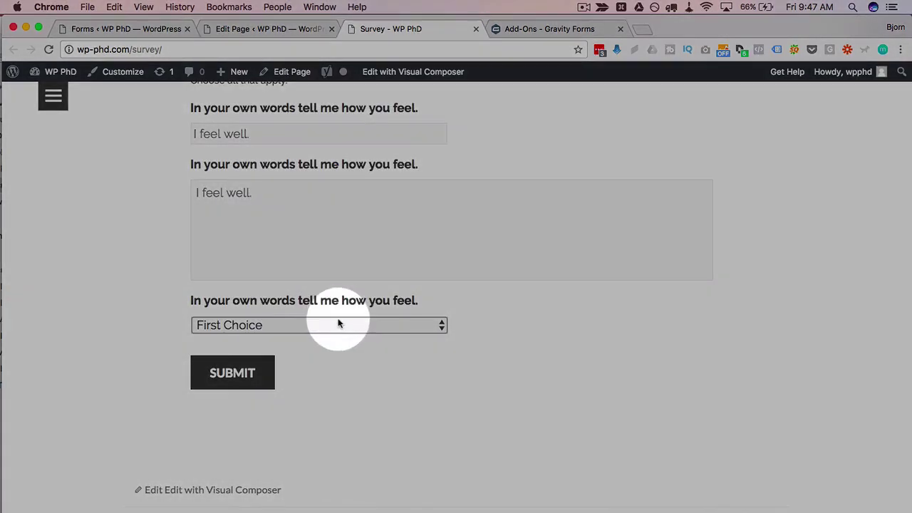
# Choose Second Choice in the drop-down and submit the survey to reach the thank-you message.
pyautogui.click(338, 321)
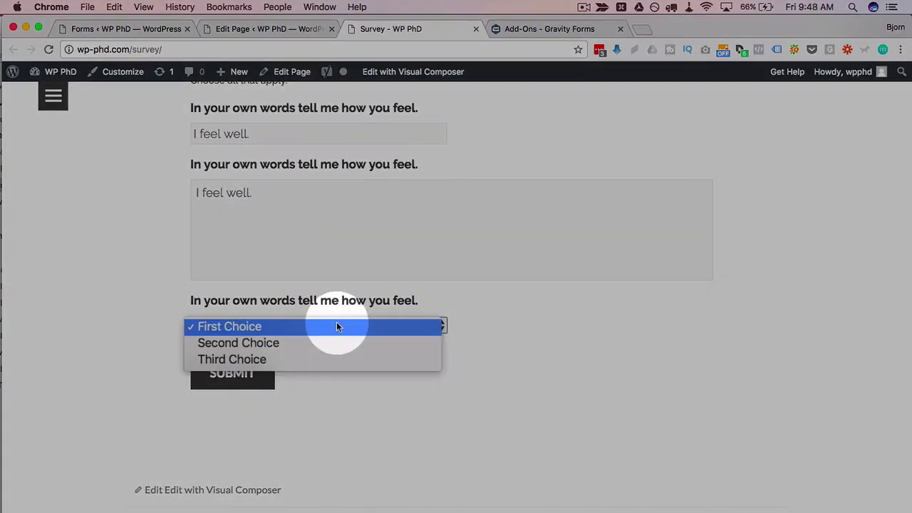
pyautogui.click(221, 349)
pyautogui.scroll(5, 161, 362)
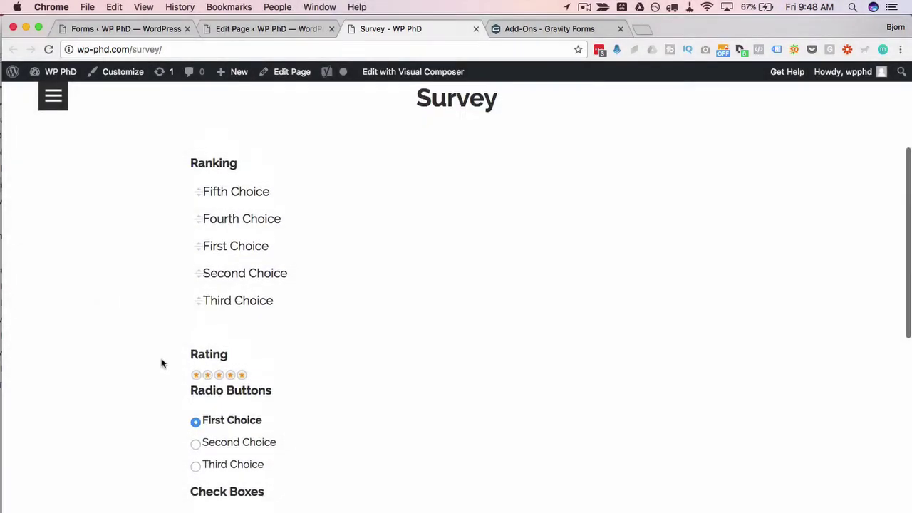
pyautogui.scroll(3, 161, 362)
pyautogui.scroll(-15, 161, 363)
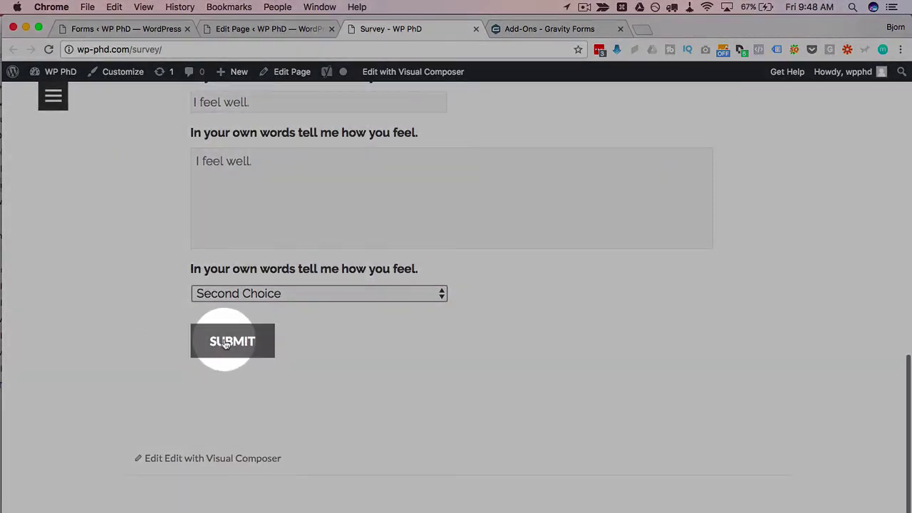
pyautogui.click(225, 344)
pyautogui.moveTo(188, 377); pyautogui.dragTo(573, 370)
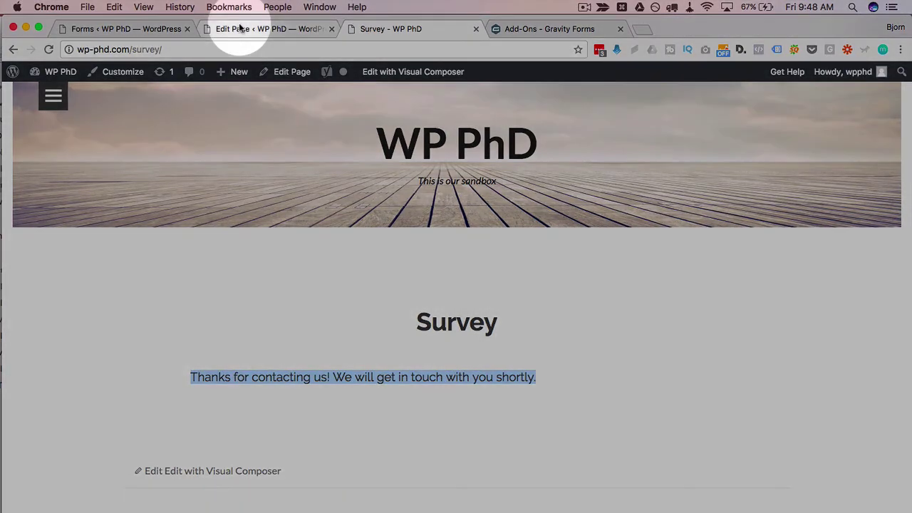
# Return to the Survey form in admin and open its Confirmations settings listing the Default Confirmation.
pyautogui.click(153, 29)
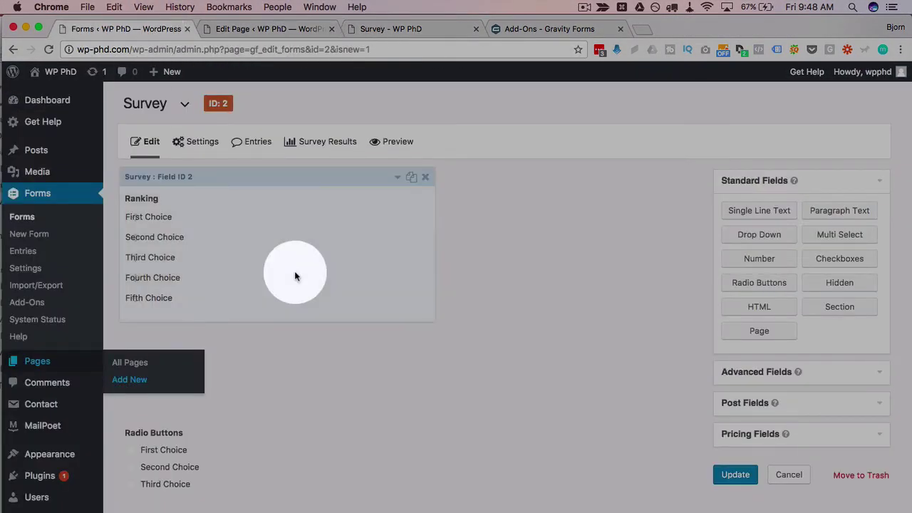
pyautogui.moveTo(194, 140)
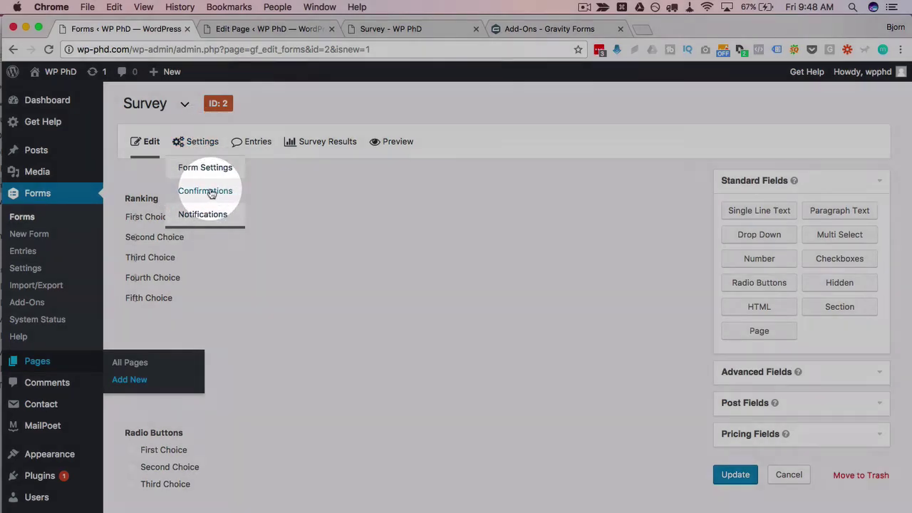
pyautogui.click(206, 191)
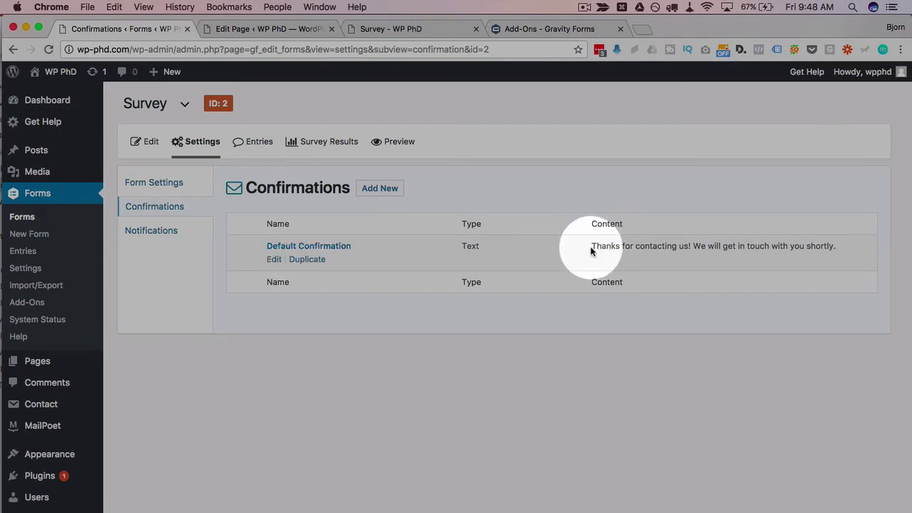
pyautogui.moveTo(592, 245); pyautogui.dragTo(836, 245)
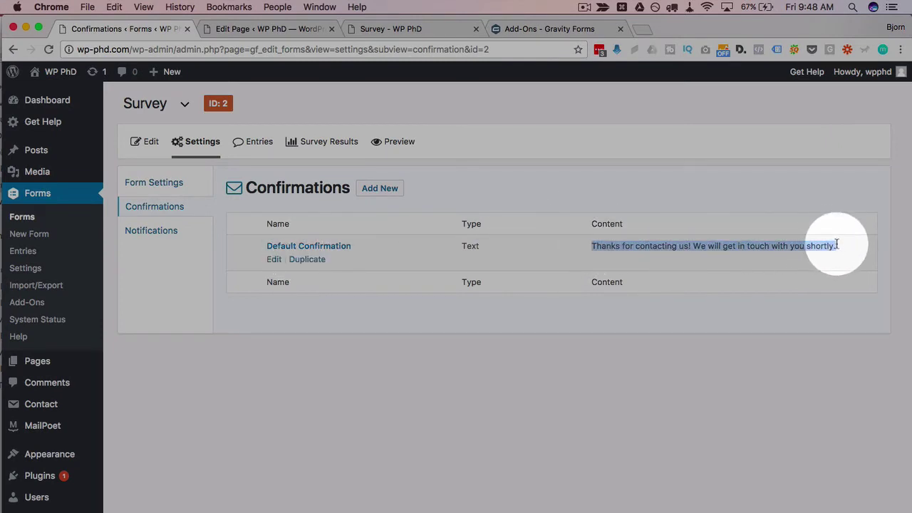
# Edit the Default Confirmation, try the Page and Redirect types, then return to Text.
pyautogui.click(274, 261)
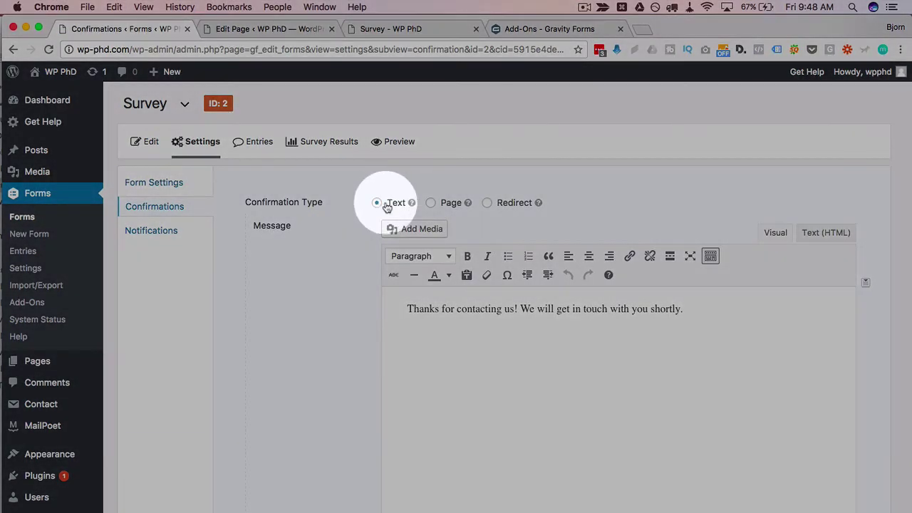
pyautogui.click(430, 203)
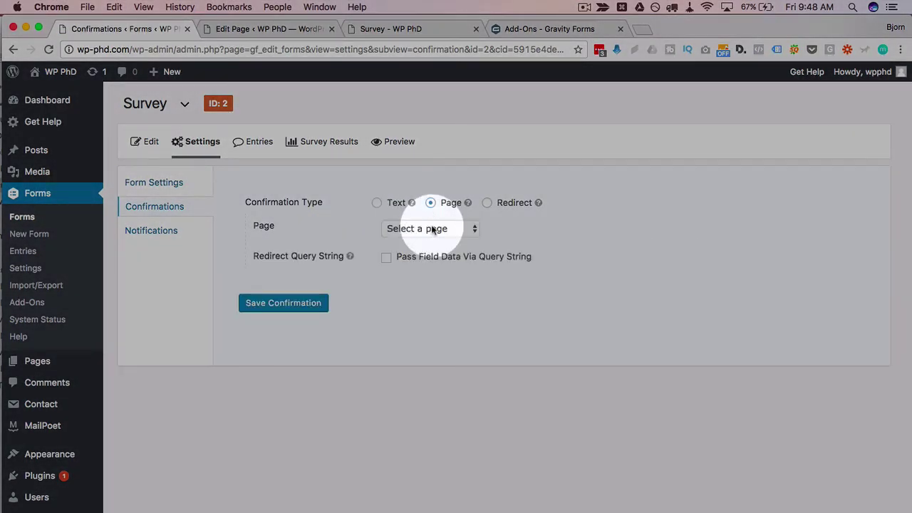
pyautogui.click(431, 226)
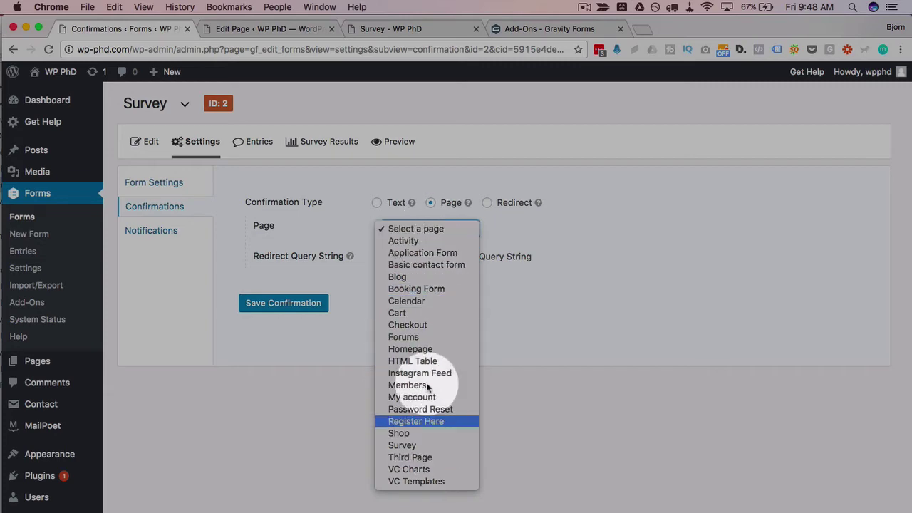
pyautogui.click(515, 287)
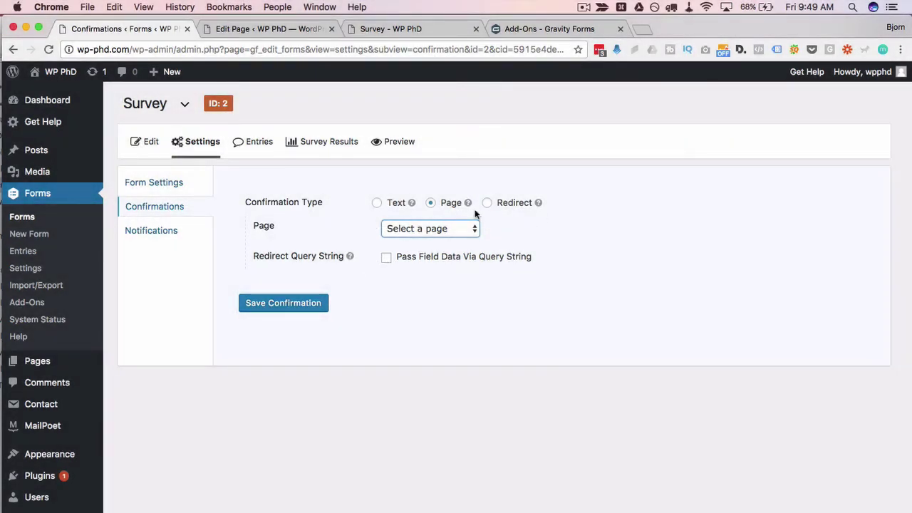
pyautogui.click(488, 204)
pyautogui.click(479, 228)
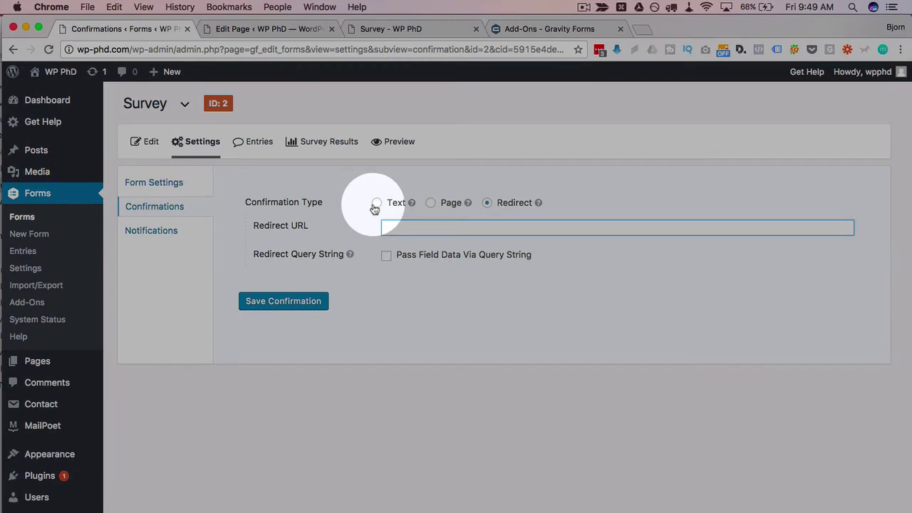
pyautogui.click(376, 203)
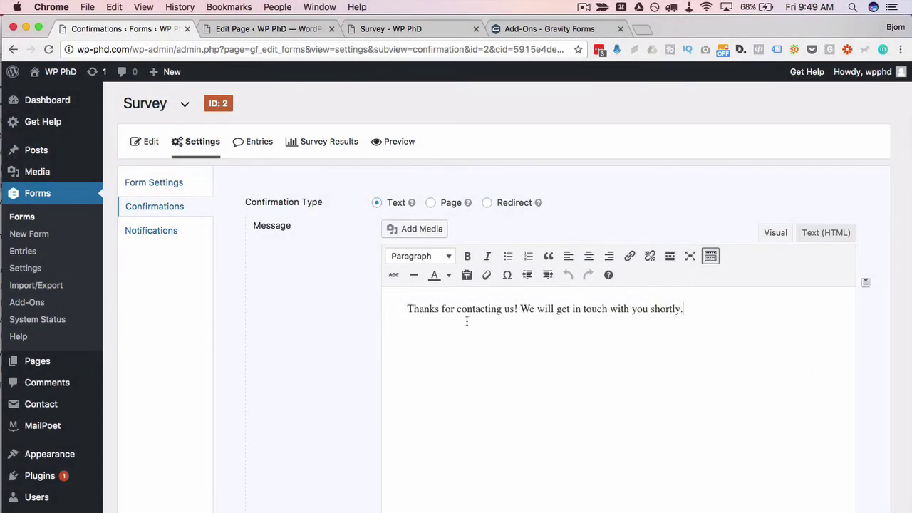
# Change the confirmation message to 'Thanks for taking the survey.' and save it.
pyautogui.keyDown('shift'); pyautogui.click(443, 310); pyautogui.keyUp('shift')
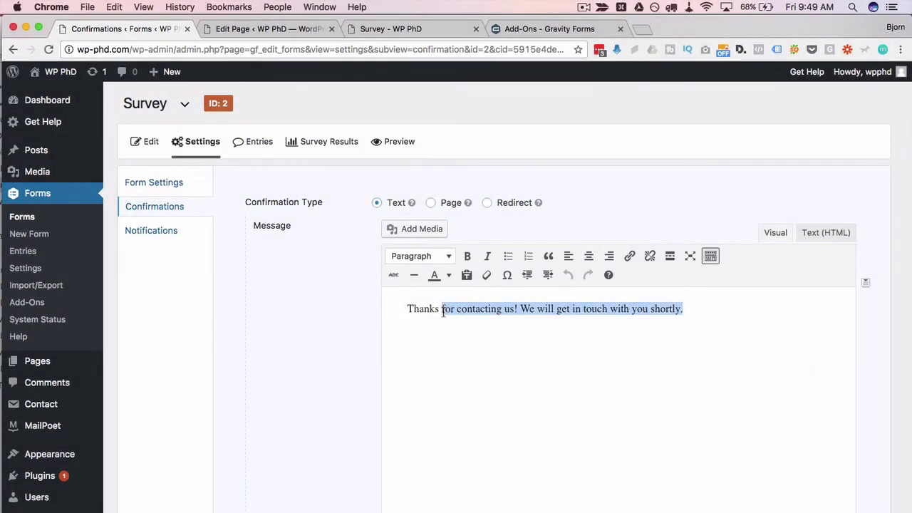
pyautogui.write('for taking the survey.')
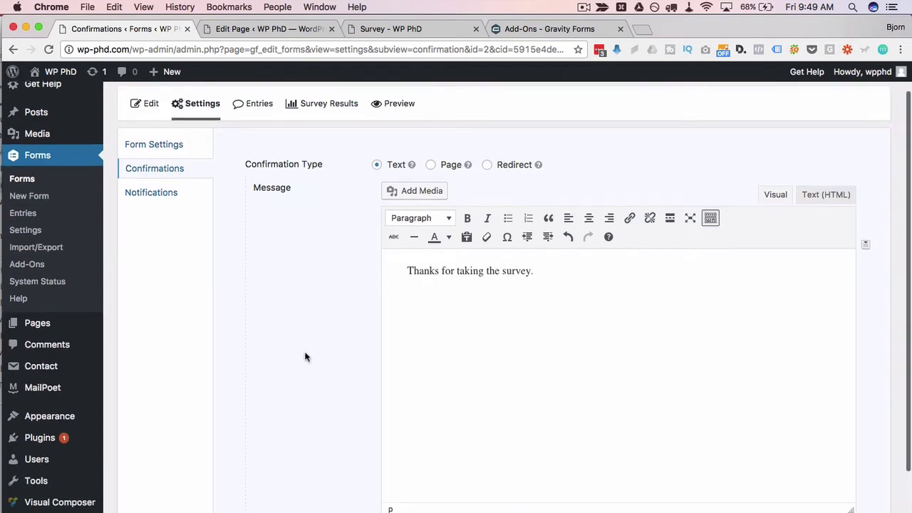
pyautogui.scroll(-5, 305, 356)
pyautogui.click(278, 445)
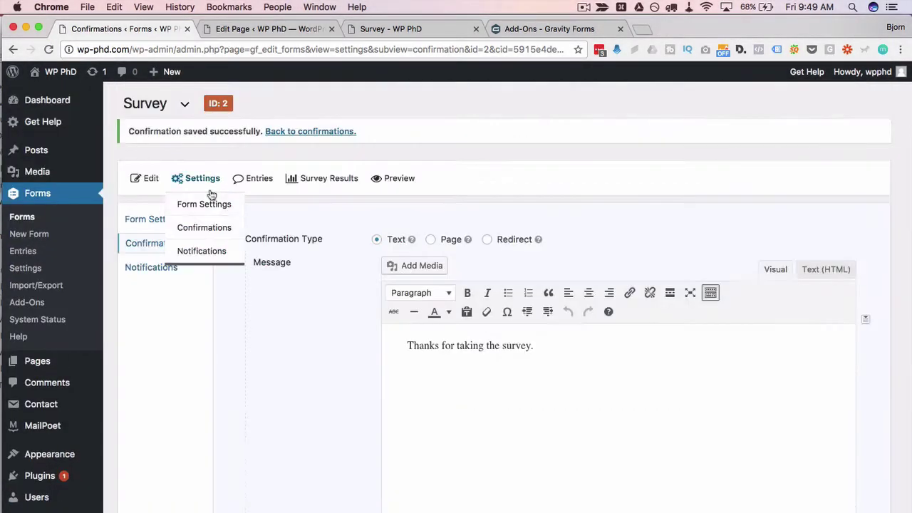
pyautogui.click(211, 189)
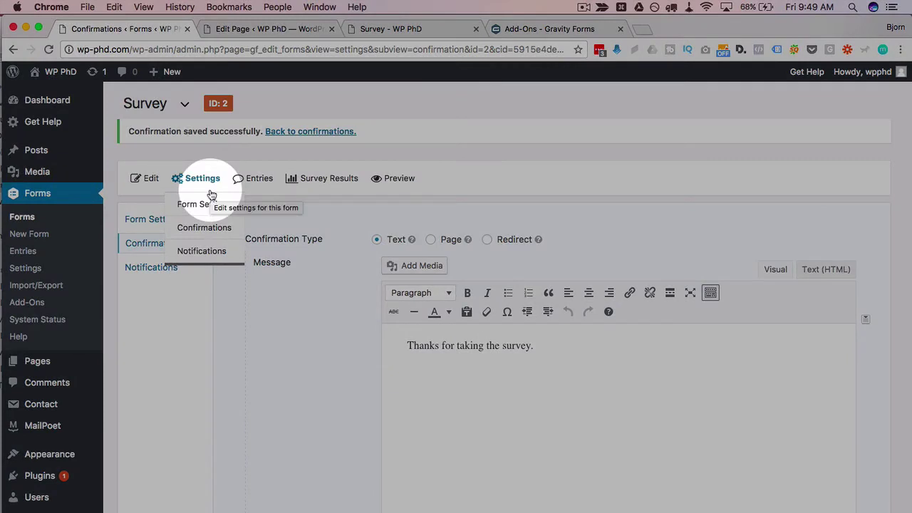
# Open the Survey Results tab and scroll through the ranking, rating and choice charts.
pyautogui.click(312, 178)
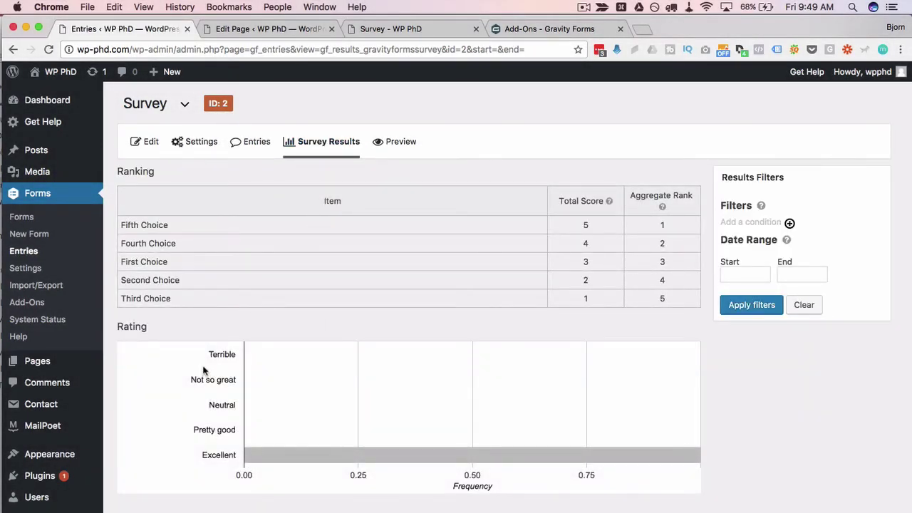
pyautogui.scroll(-5, 172, 340)
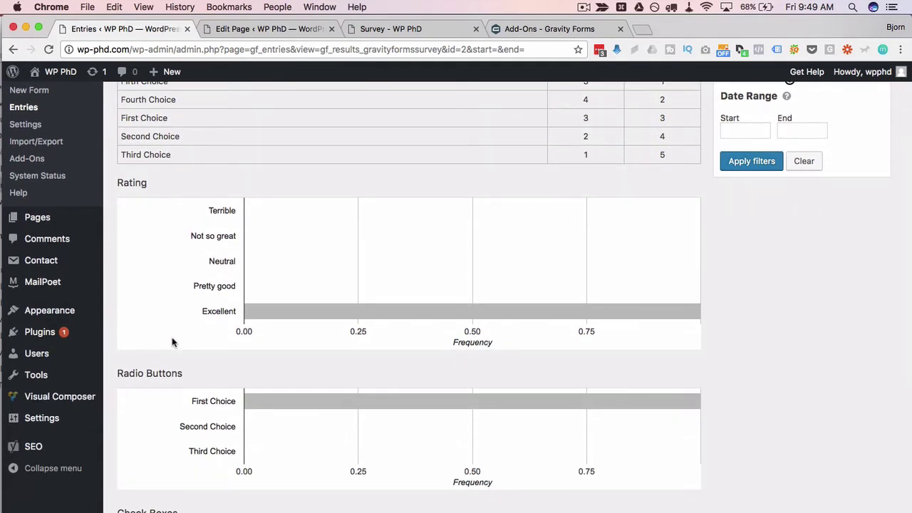
pyautogui.scroll(-9, 171, 337)
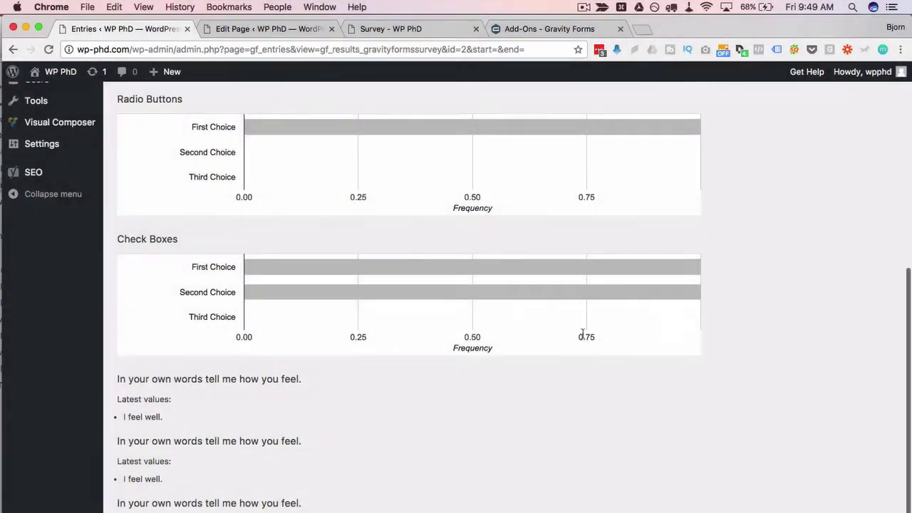
pyautogui.scroll(-4, 583, 333)
pyautogui.moveTo(528, 440)
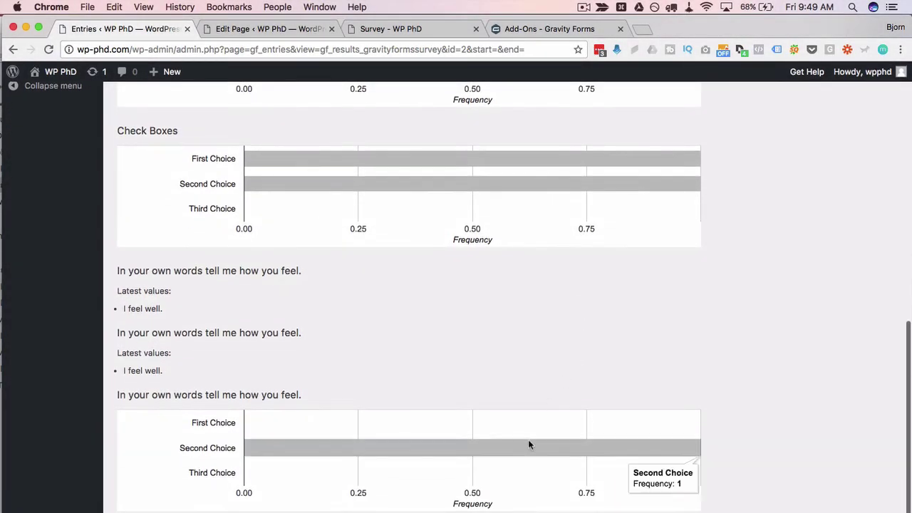
pyautogui.scroll(20, 478, 458)
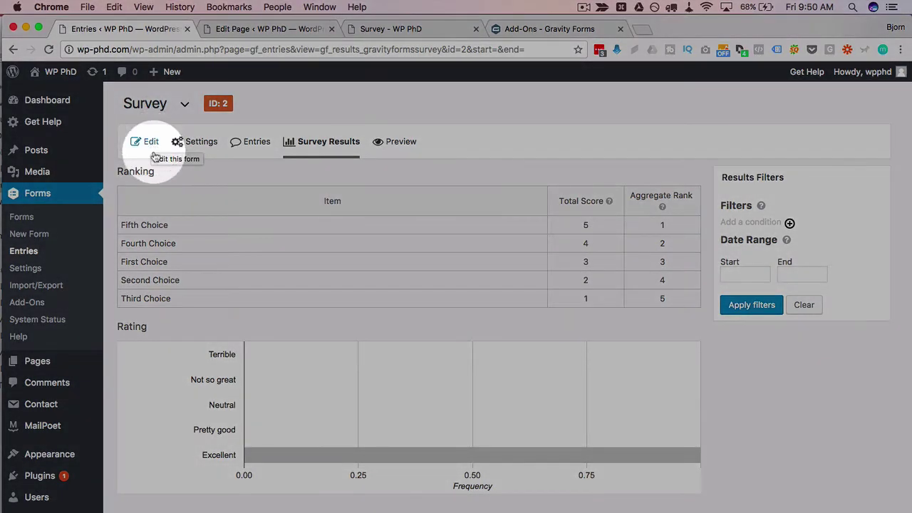
# Drag a Survey field from Advanced Fields to the form's top, label it 'Likert', and update.
pyautogui.click(151, 142)
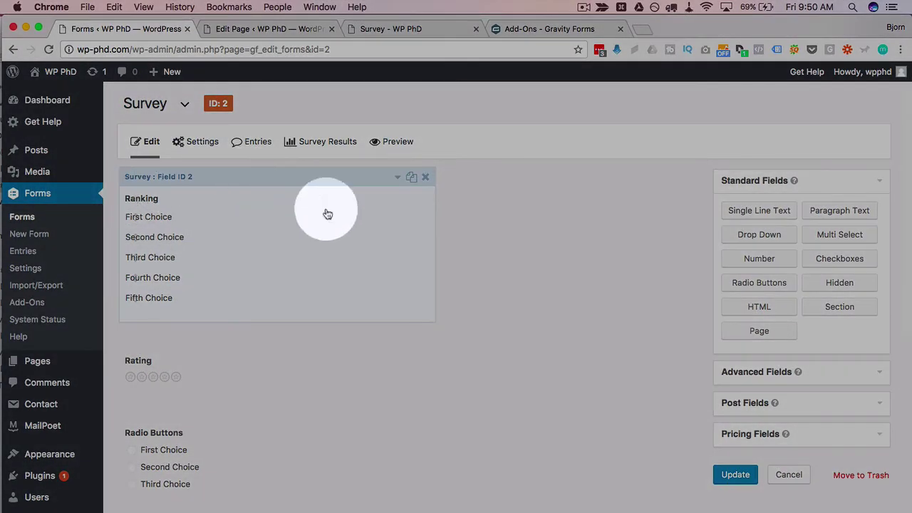
pyautogui.scroll(-10, 305, 187)
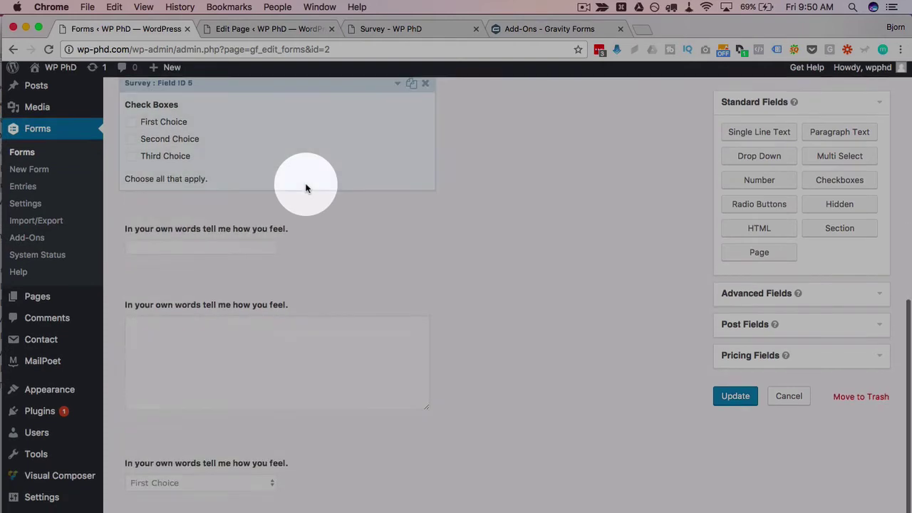
pyautogui.scroll(10, 305, 187)
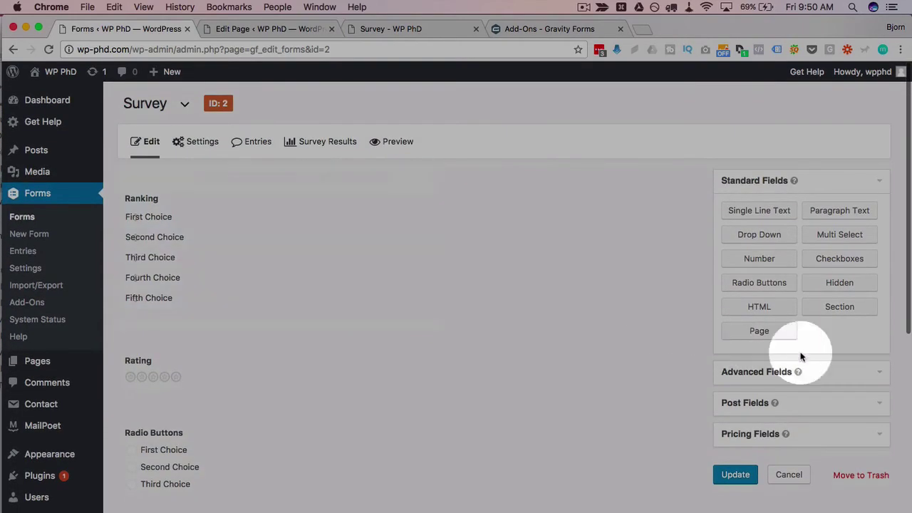
pyautogui.click(756, 371)
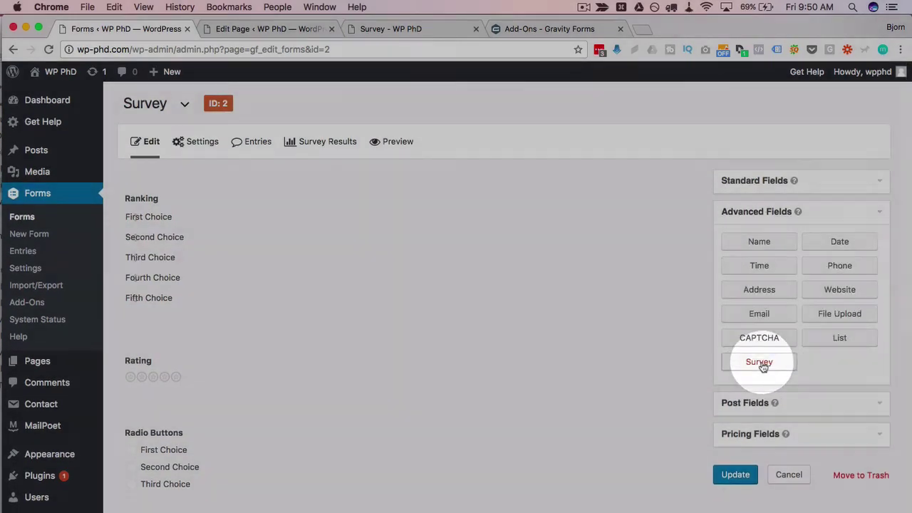
pyautogui.moveTo(758, 362); pyautogui.dragTo(190, 203)
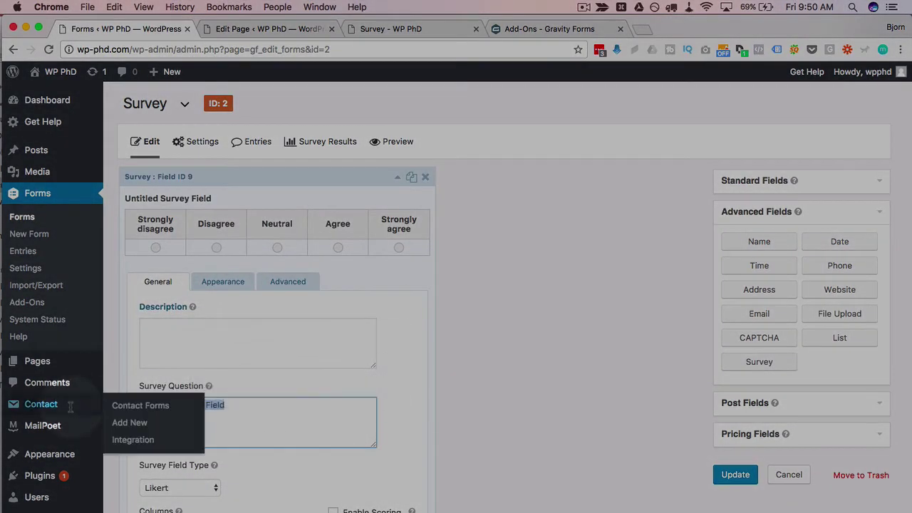
pyautogui.write('Likert')
pyautogui.click(737, 477)
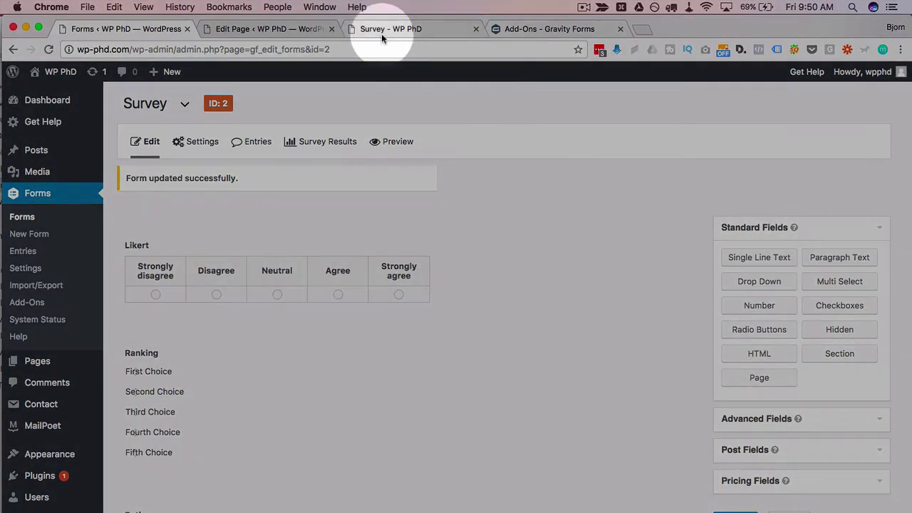
# Reload the live Survey page fresh without resubmitting the earlier entry.
pyautogui.click(382, 30)
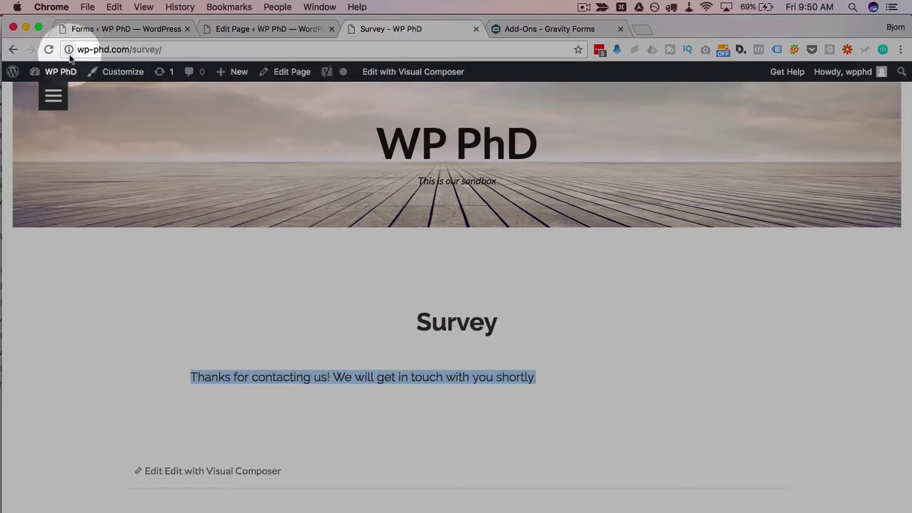
pyautogui.click(49, 50)
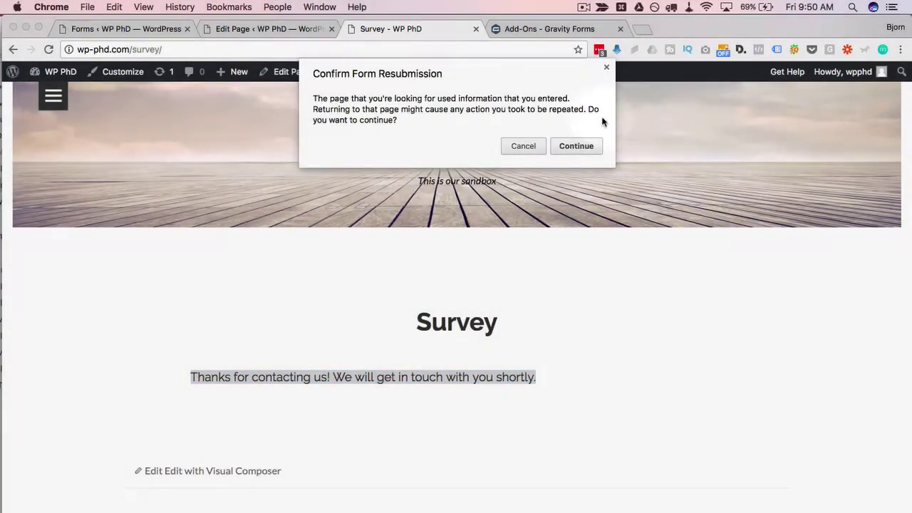
pyautogui.click(523, 145)
pyautogui.click(282, 50)
pyautogui.press('Return')
pyautogui.scroll(-2, 199, 343)
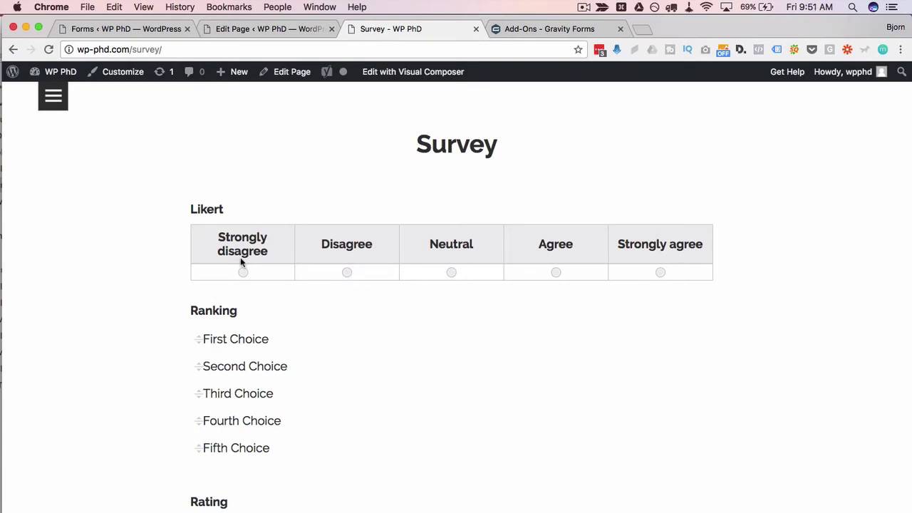
# Try each Likert answer, settle on Strongly disagree, and scroll down to the Submit button.
pyautogui.click(269, 271)
pyautogui.click(358, 272)
pyautogui.click(450, 275)
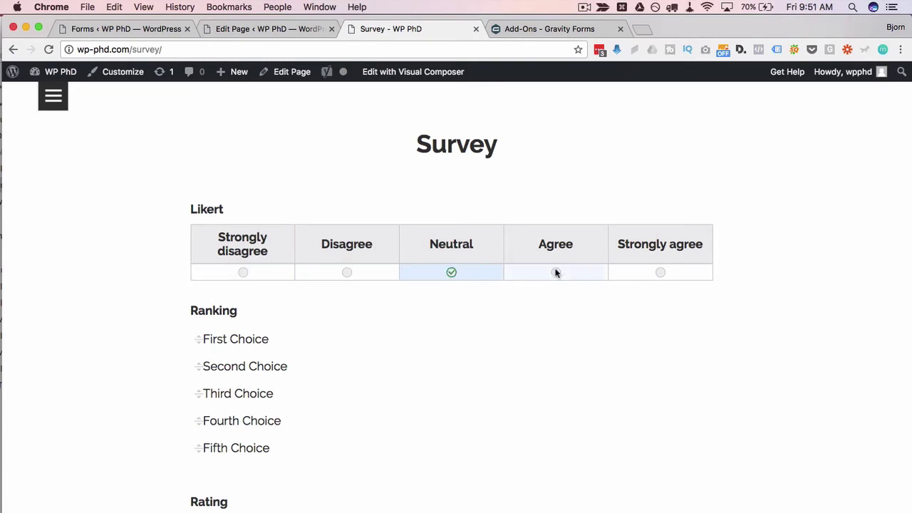
pyautogui.click(559, 272)
pyautogui.click(665, 279)
pyautogui.click(246, 271)
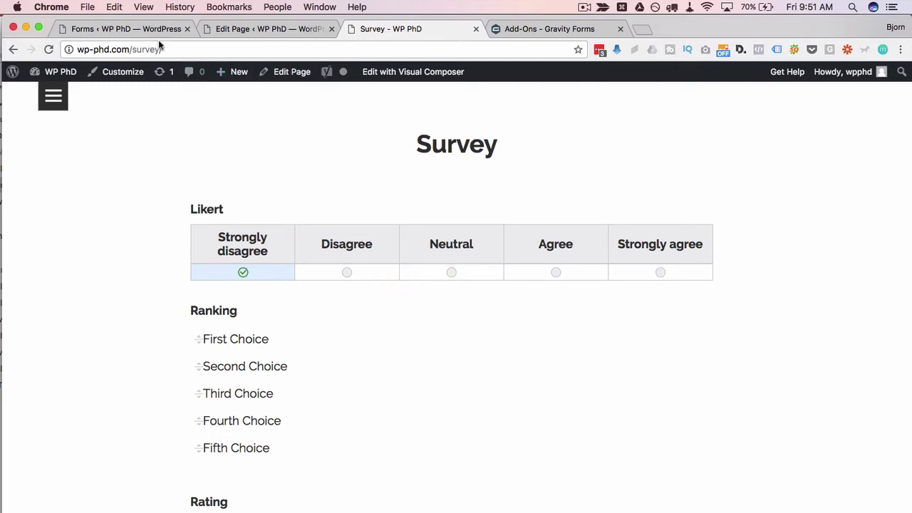
pyautogui.scroll(2, 149, 348)
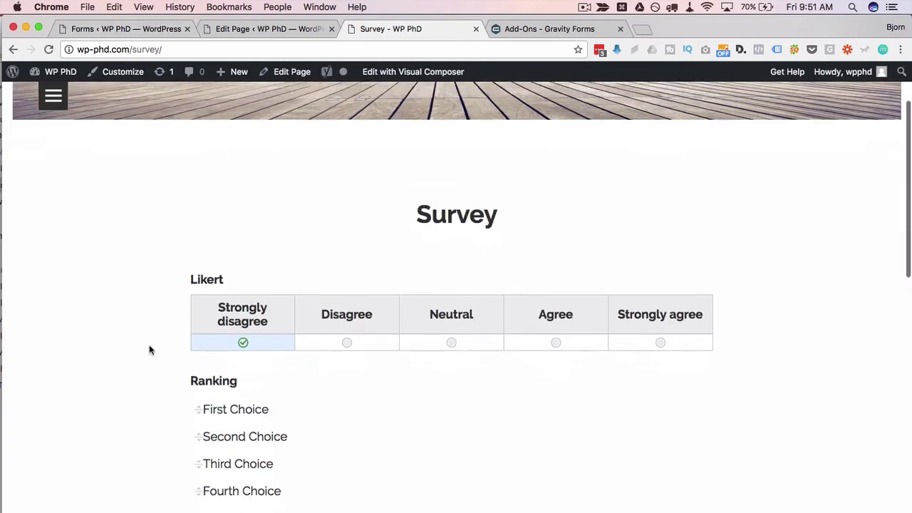
pyautogui.scroll(-5, 242, 306)
pyautogui.scroll(-2, 219, 308)
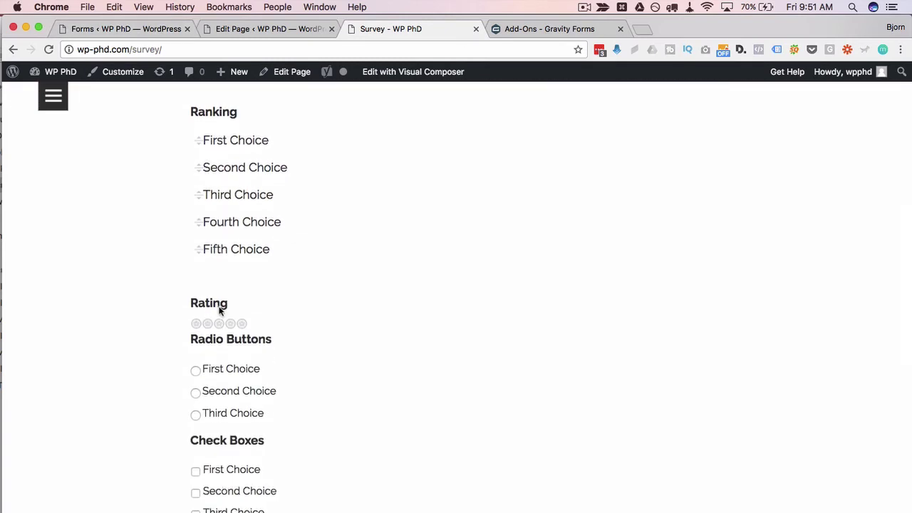
pyautogui.scroll(-5, 219, 308)
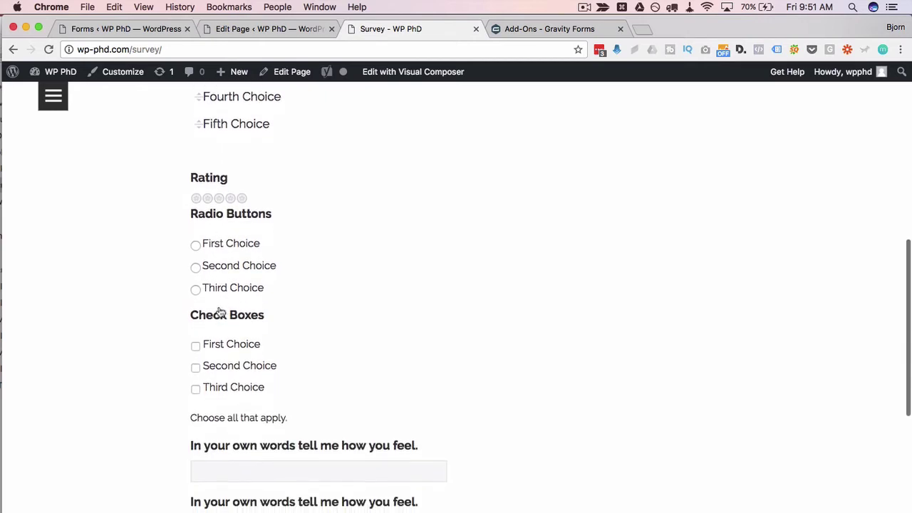
pyautogui.scroll(-3, 202, 391)
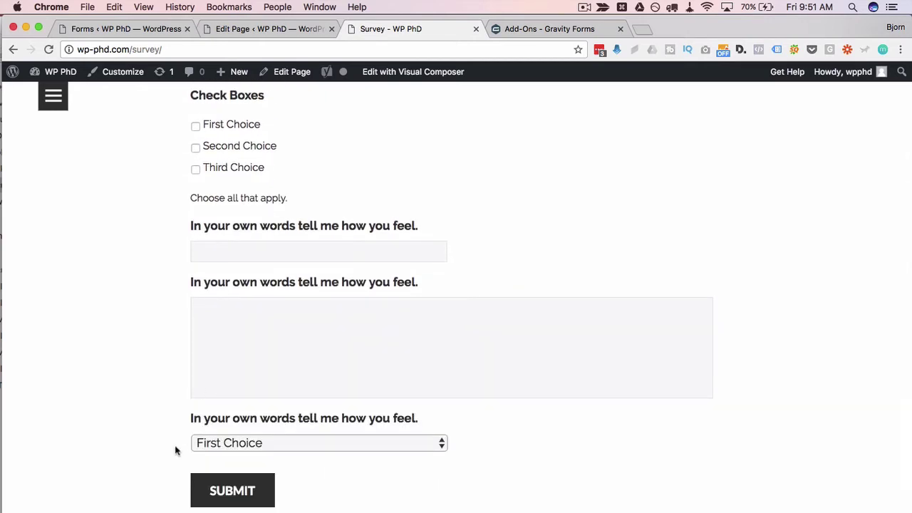
# Add Name and Email fields at the bottom of the Survey form and update it.
pyautogui.click(159, 25)
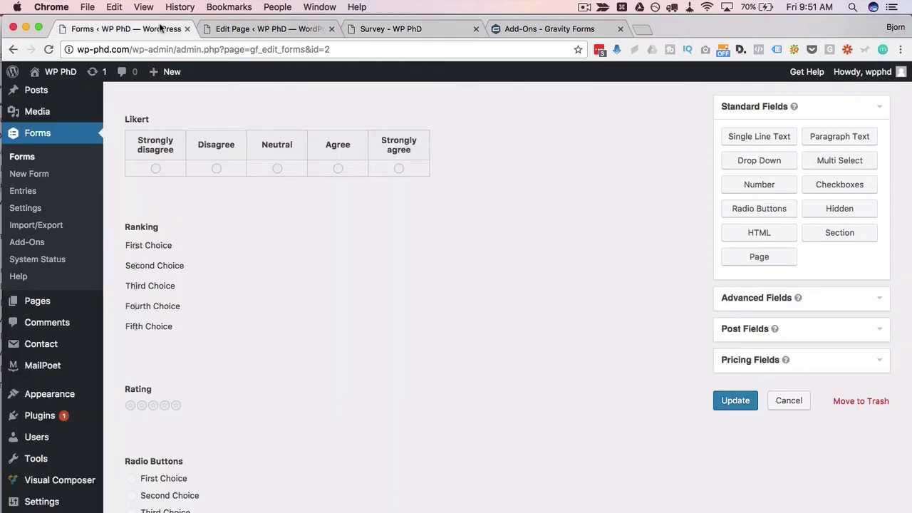
pyautogui.scroll(-10, 543, 292)
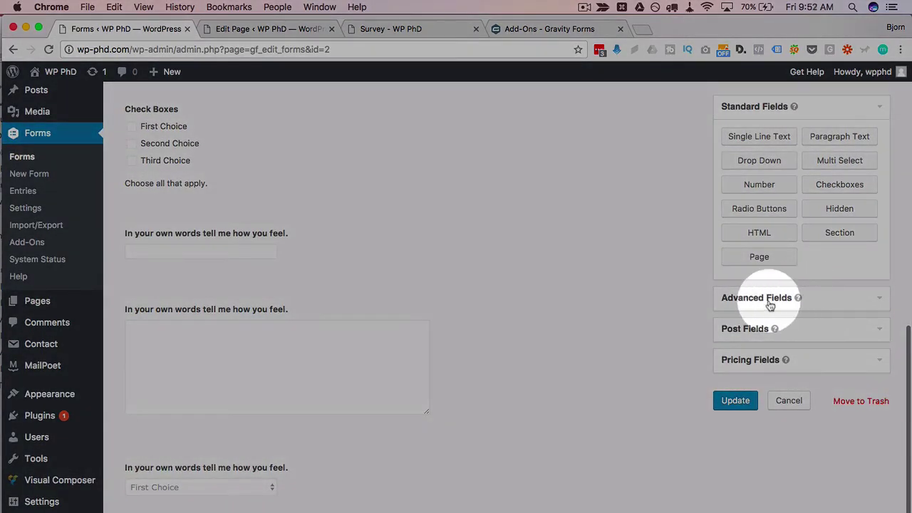
pyautogui.click(769, 305)
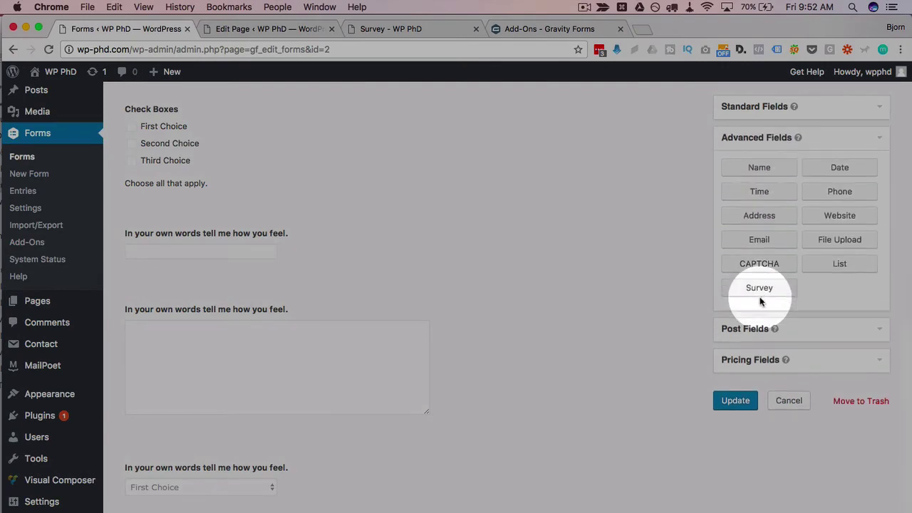
pyautogui.moveTo(757, 171); pyautogui.dragTo(178, 506)
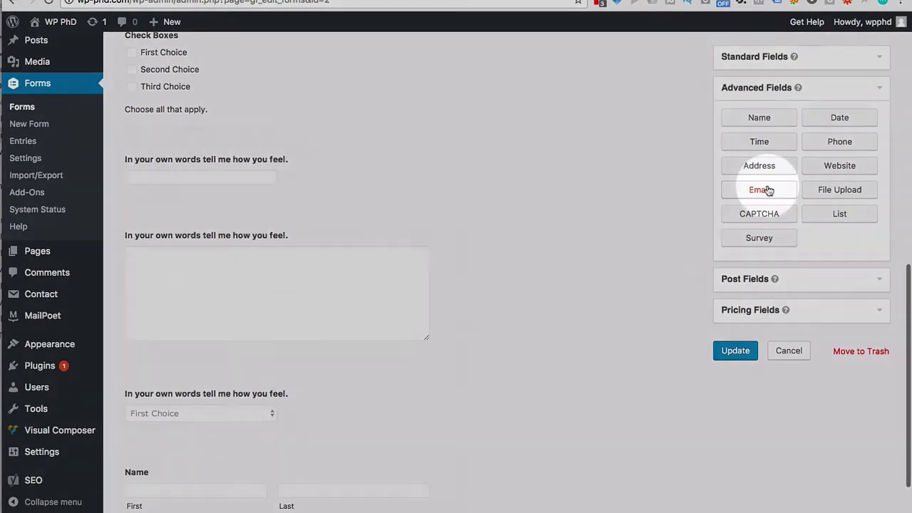
pyautogui.moveTo(768, 191); pyautogui.dragTo(183, 484)
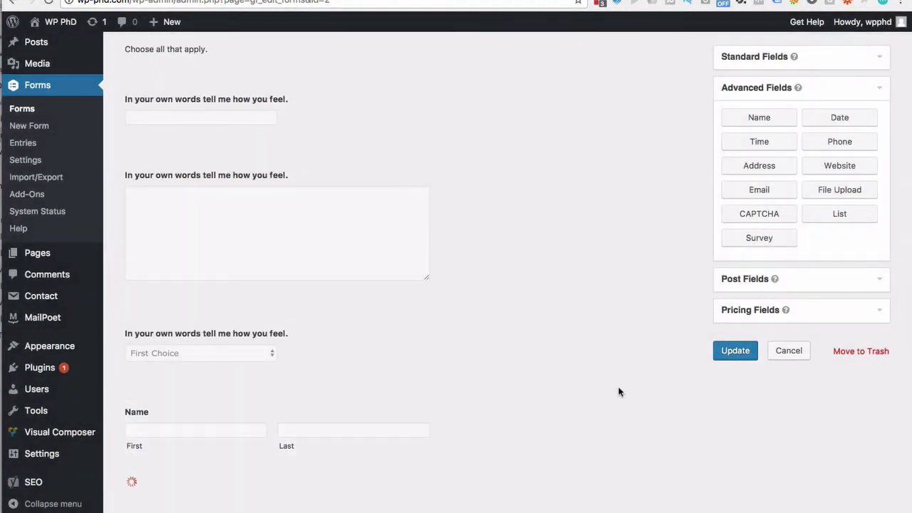
pyautogui.click(735, 352)
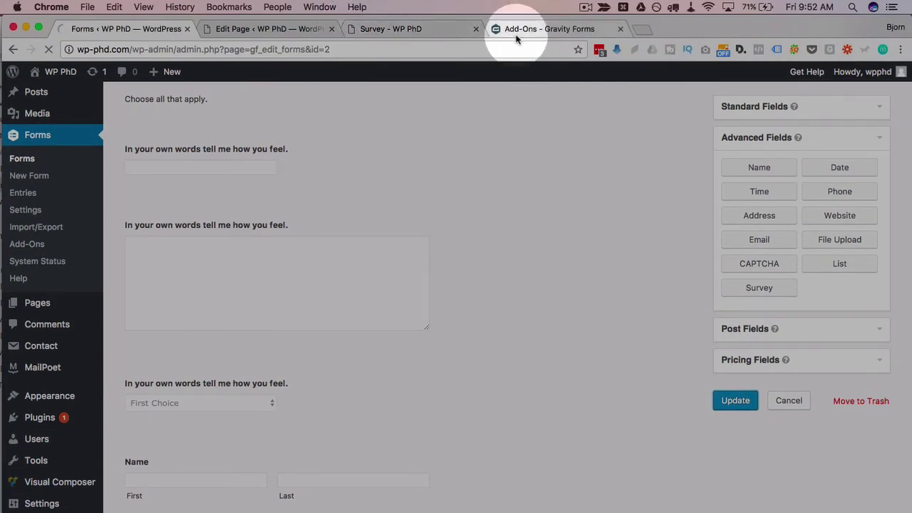
# Reload the live Survey page to show the new Name and Email fields.
pyautogui.click(399, 29)
pyautogui.press('super+r')
pyautogui.scroll(-5, 143, 330)
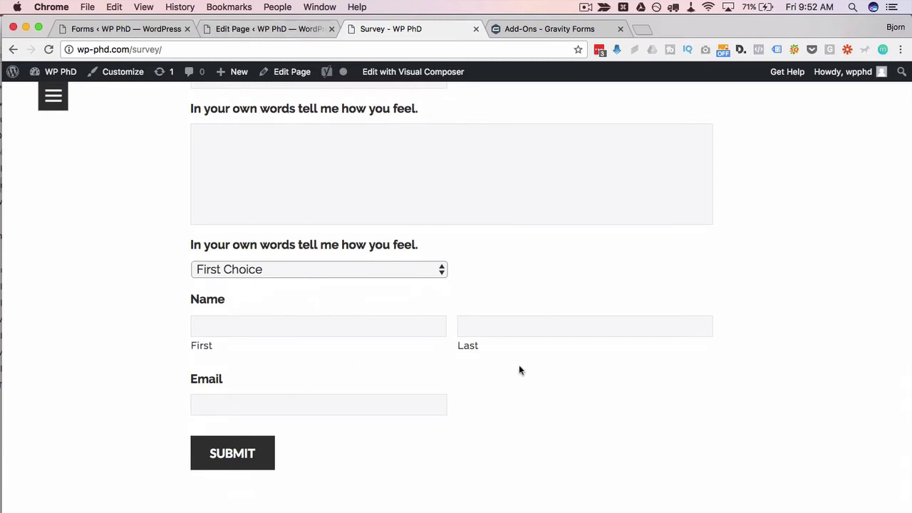
# Turn off the Last sub-field so the Name field has only a first-name box.
pyautogui.click(128, 30)
pyautogui.scroll(-10, 208, 401)
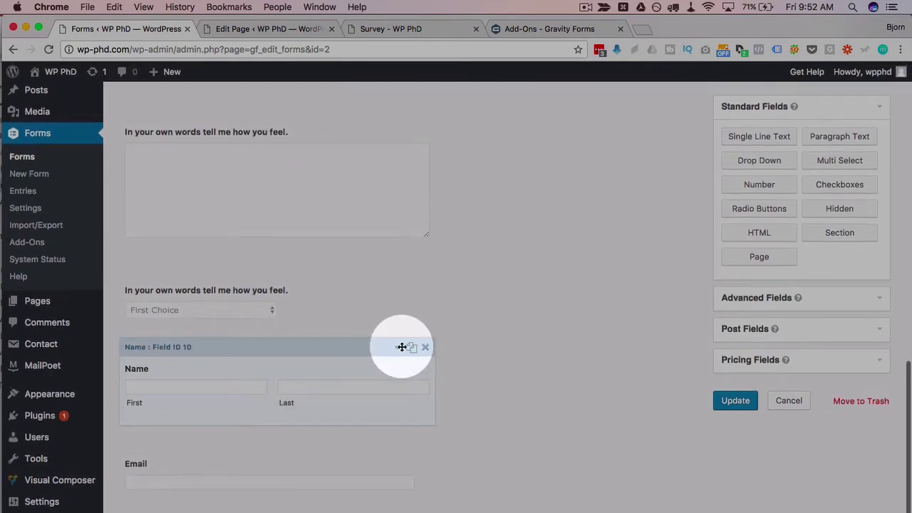
pyautogui.click(401, 346)
pyautogui.scroll(-5, 228, 377)
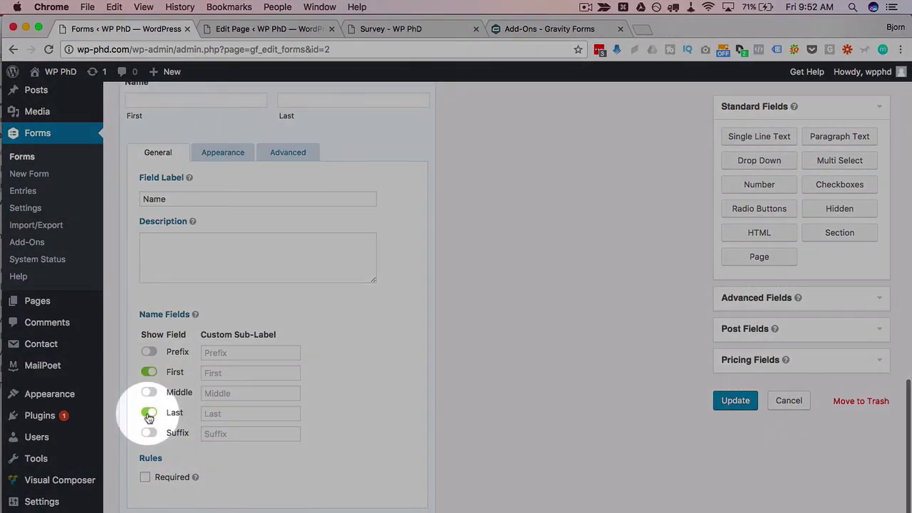
pyautogui.click(148, 413)
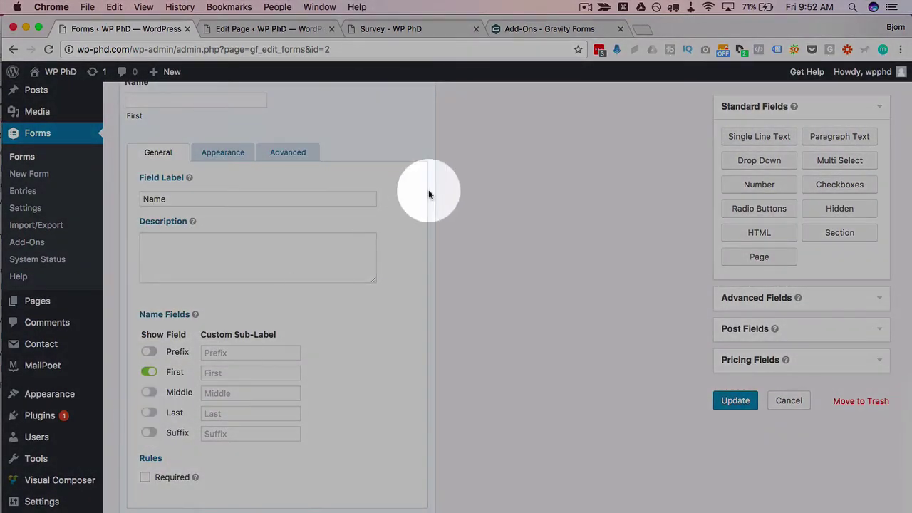
pyautogui.scroll(2, 428, 190)
pyautogui.click(396, 134)
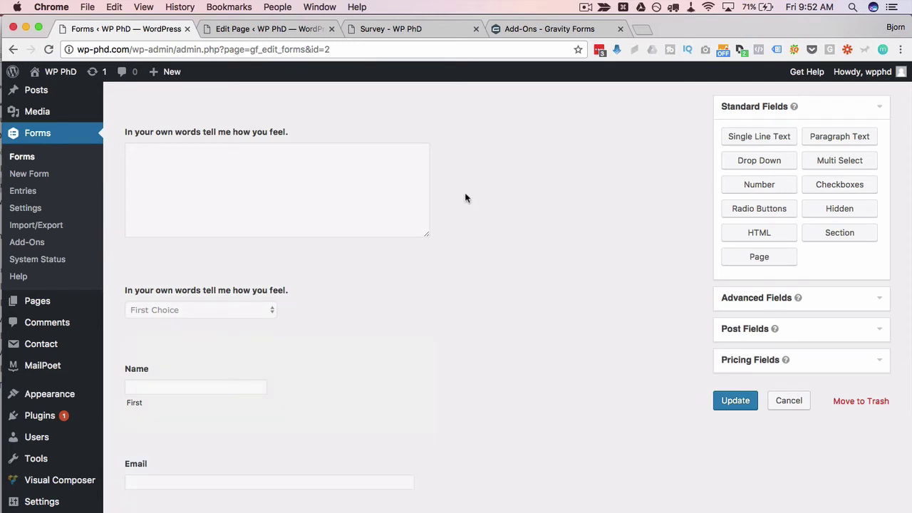
pyautogui.click(399, 27)
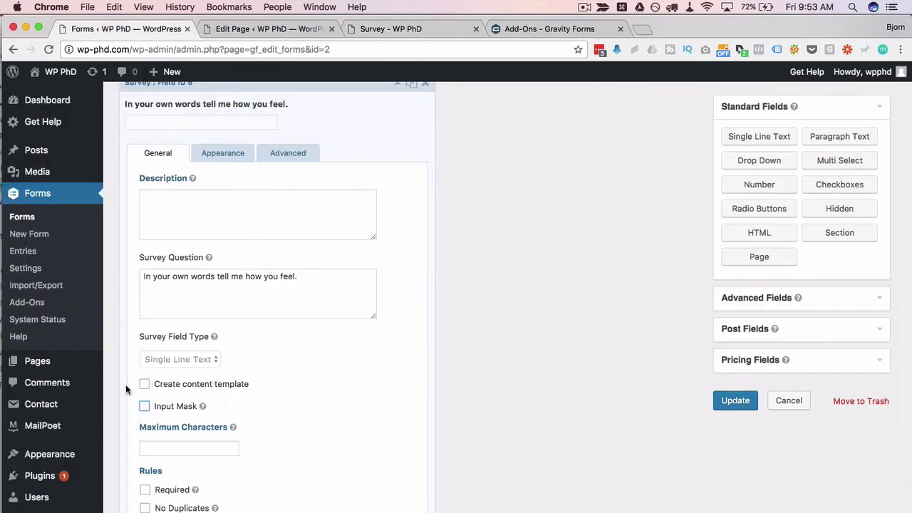
# Give the single-line question a US Phone mask, reword it 'What is your phone number?', and save.
pyautogui.click(144, 405)
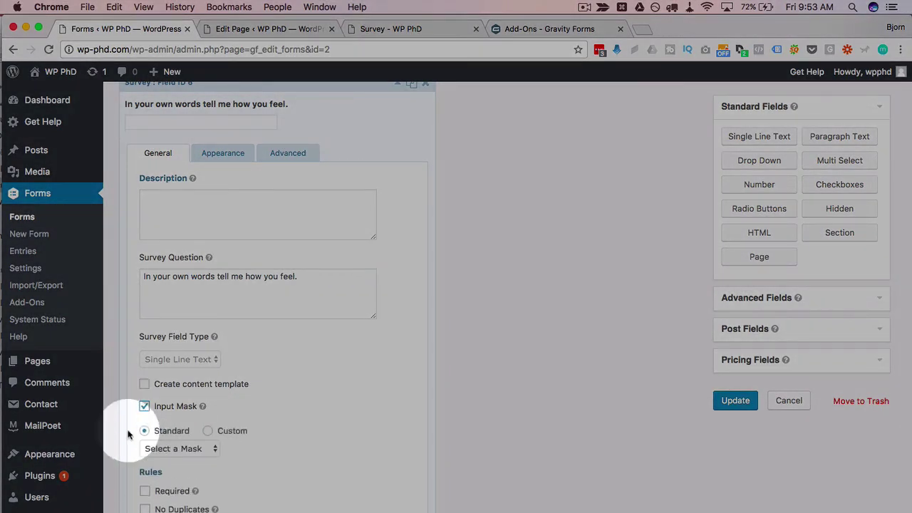
pyautogui.scroll(-2, 128, 434)
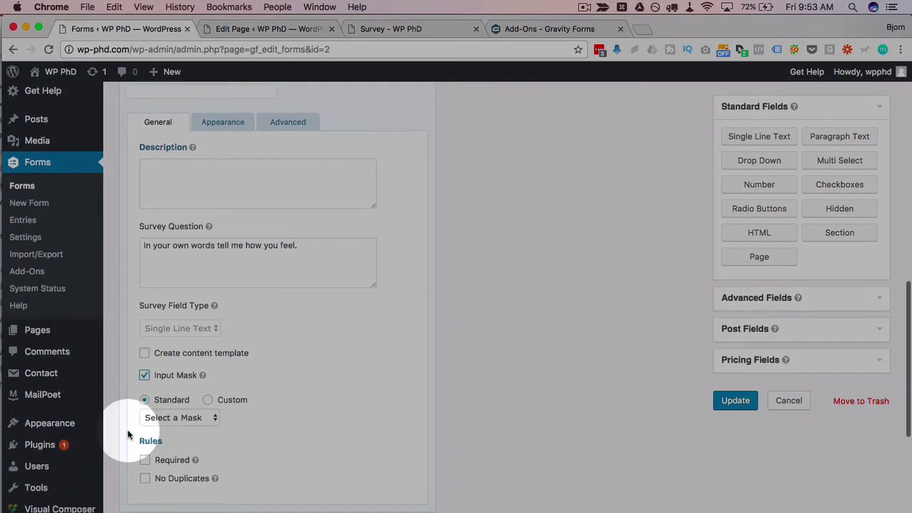
pyautogui.click(175, 414)
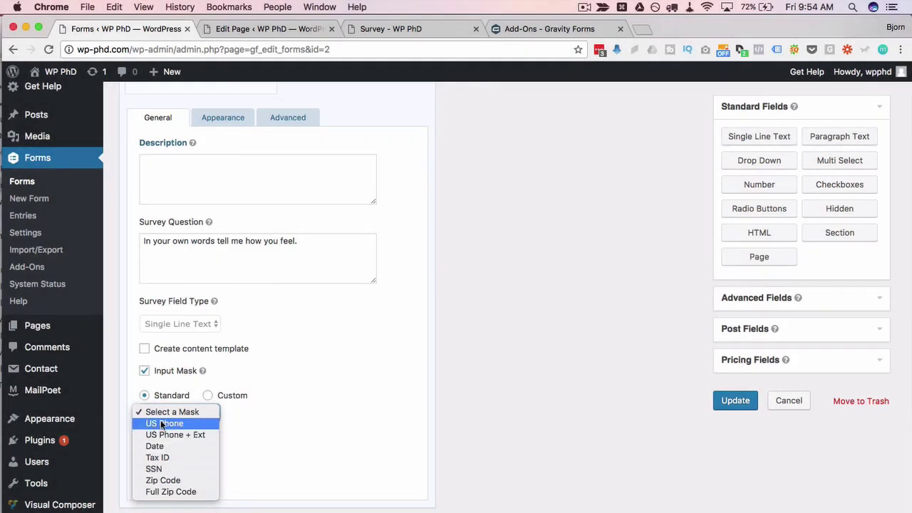
pyautogui.click(162, 424)
pyautogui.tripleClick(321, 240)
pyautogui.write('What is your phone number?')
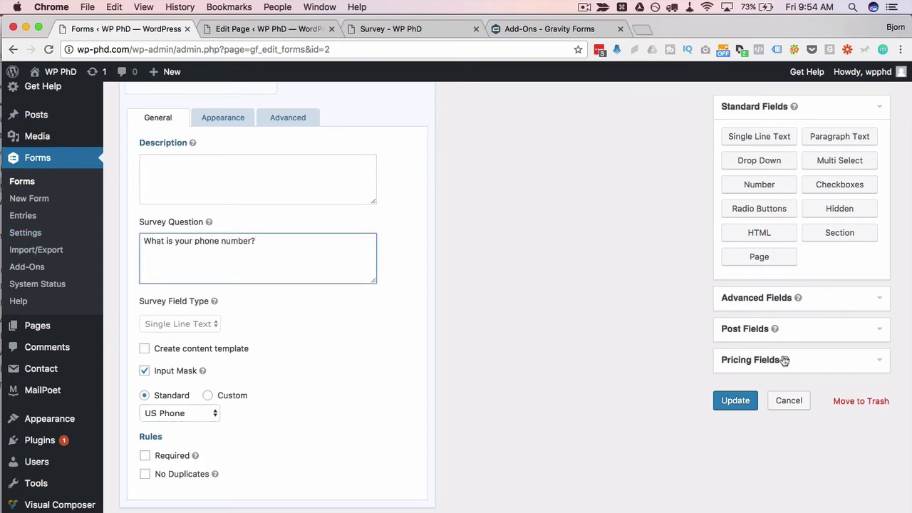
pyautogui.click(737, 401)
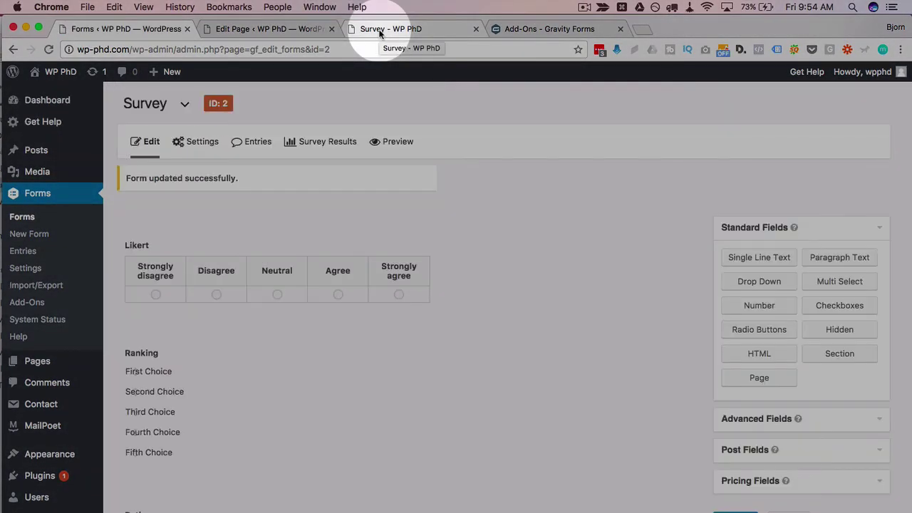
pyautogui.click(379, 30)
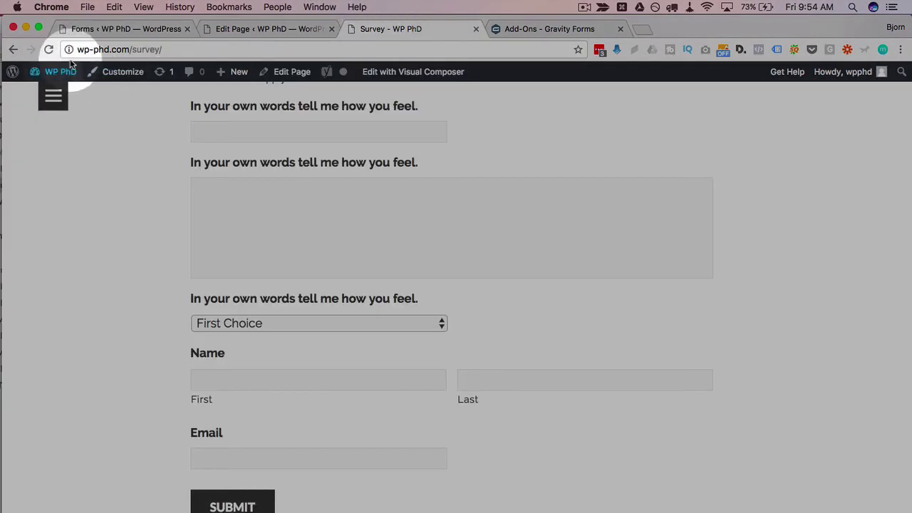
pyautogui.click(49, 49)
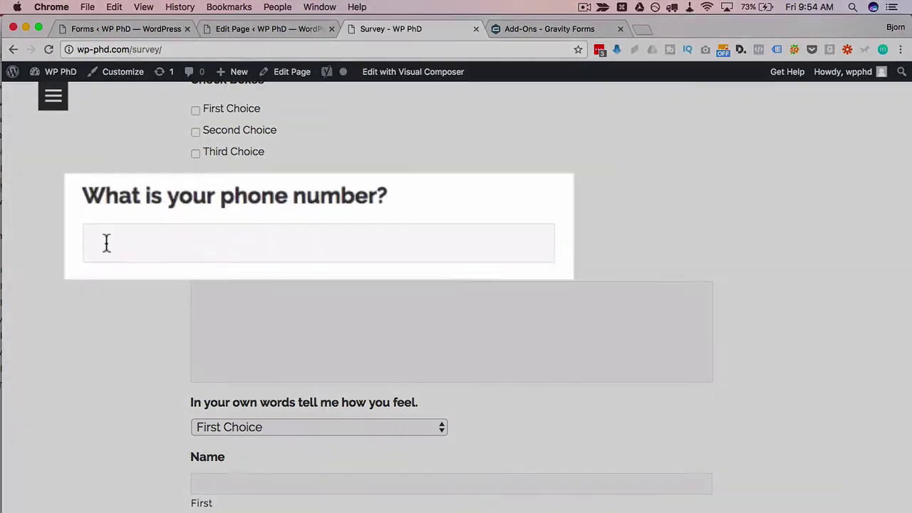
pyautogui.click(107, 243)
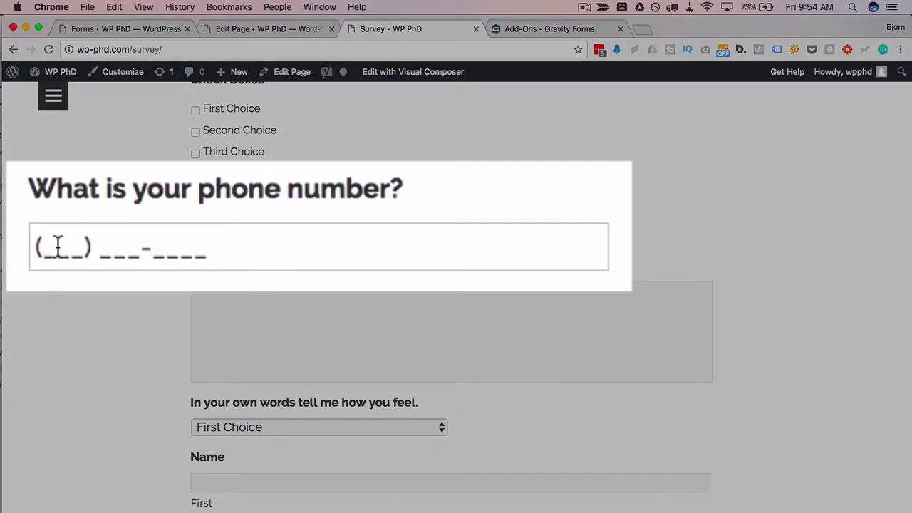
pyautogui.click(64, 253)
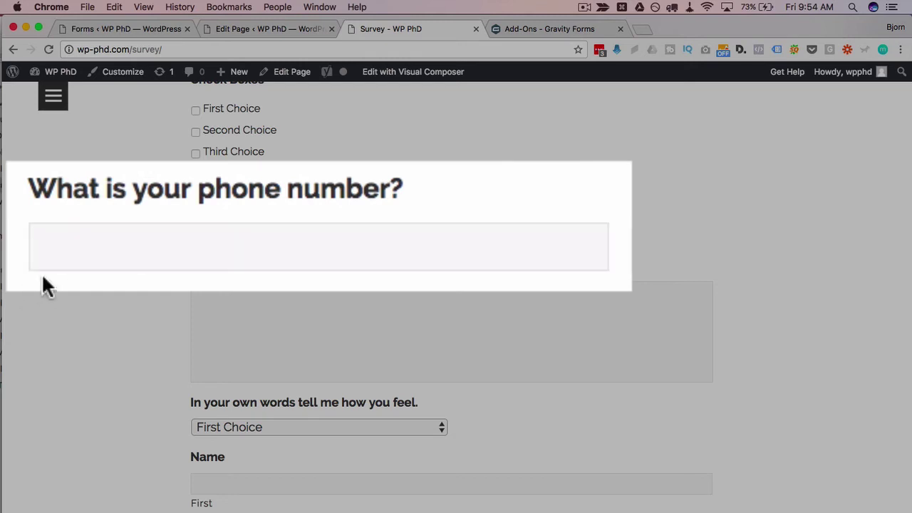
pyautogui.click(87, 252)
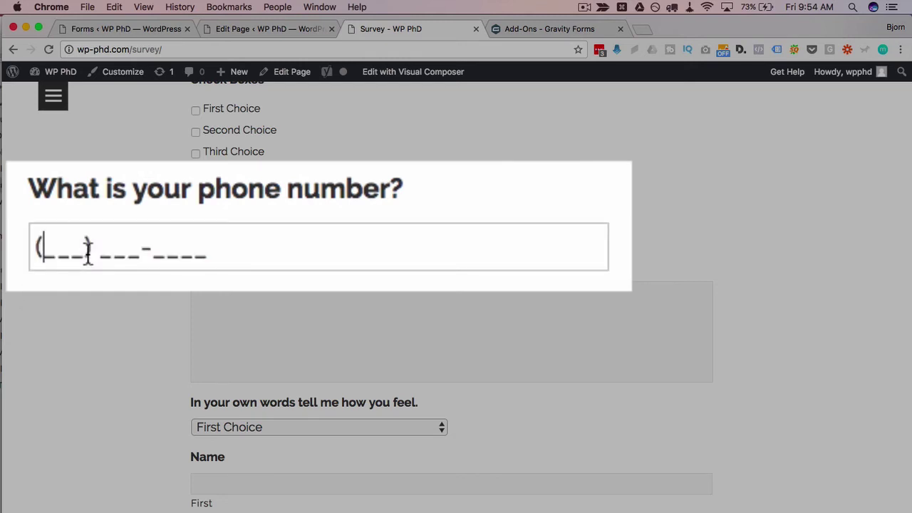
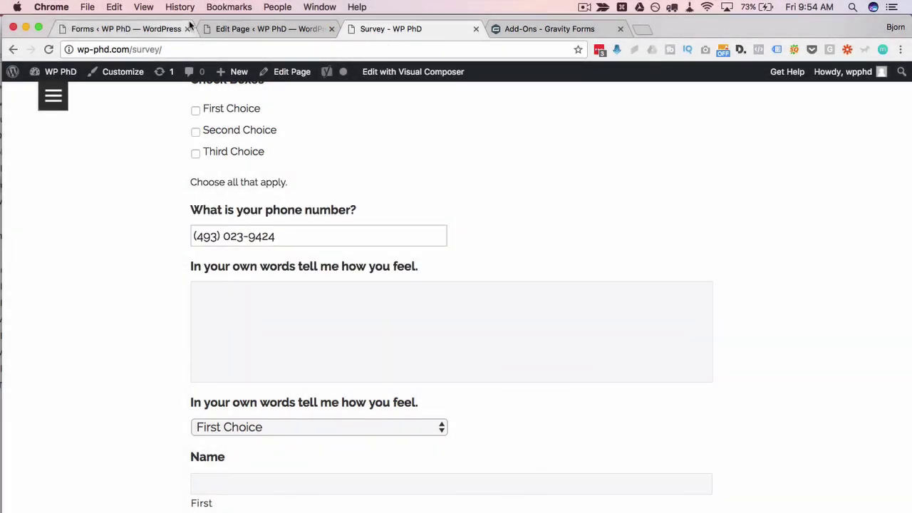
pyautogui.click(136, 29)
# Change the phone field's input mask to Tax ID and update the form.
pyautogui.scroll(-5, 190, 337)
pyautogui.scroll(-6, 191, 336)
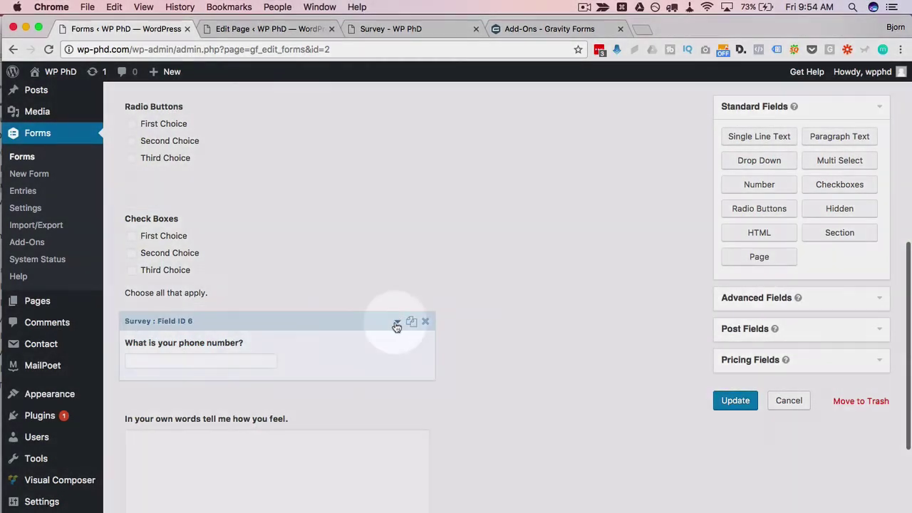
pyautogui.click(396, 320)
pyautogui.scroll(-7, 171, 356)
pyautogui.scroll(-3, 184, 394)
pyautogui.click(214, 325)
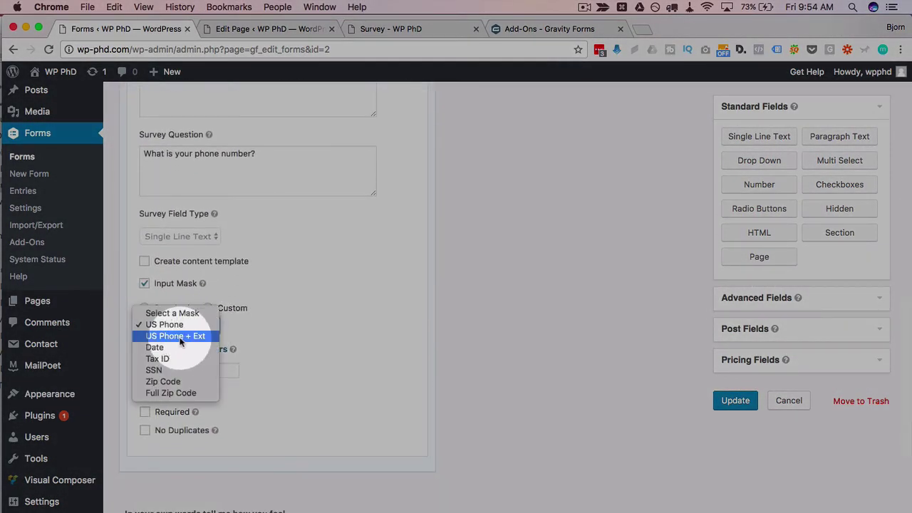
pyautogui.click(158, 358)
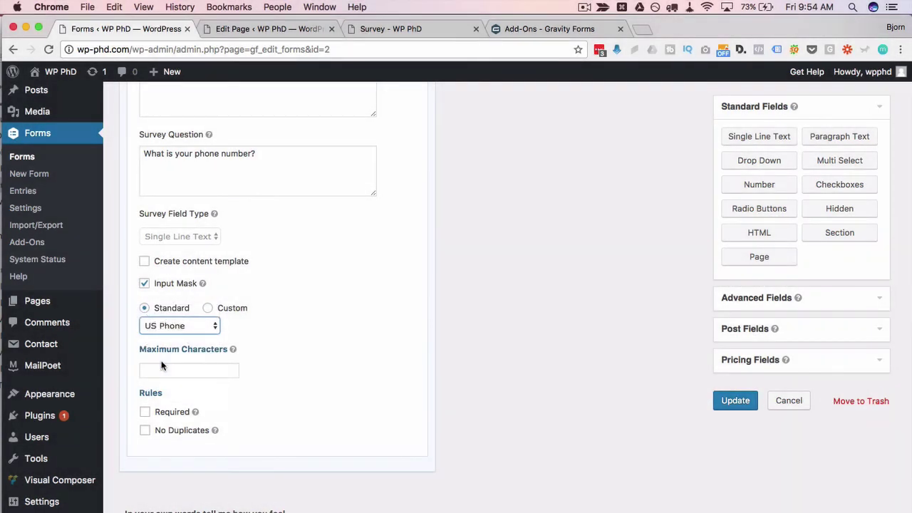
pyautogui.click(720, 400)
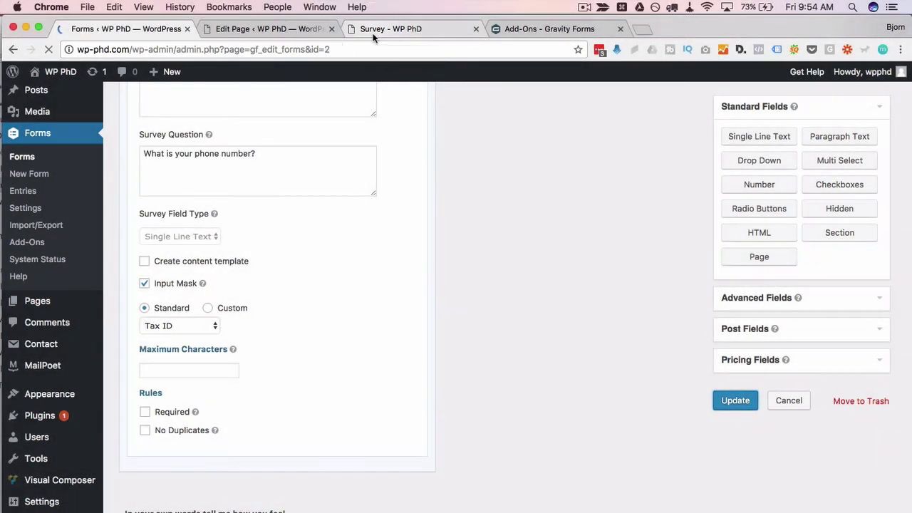
# Reload the live Survey page and select the empty phone-number box.
pyautogui.click(398, 34)
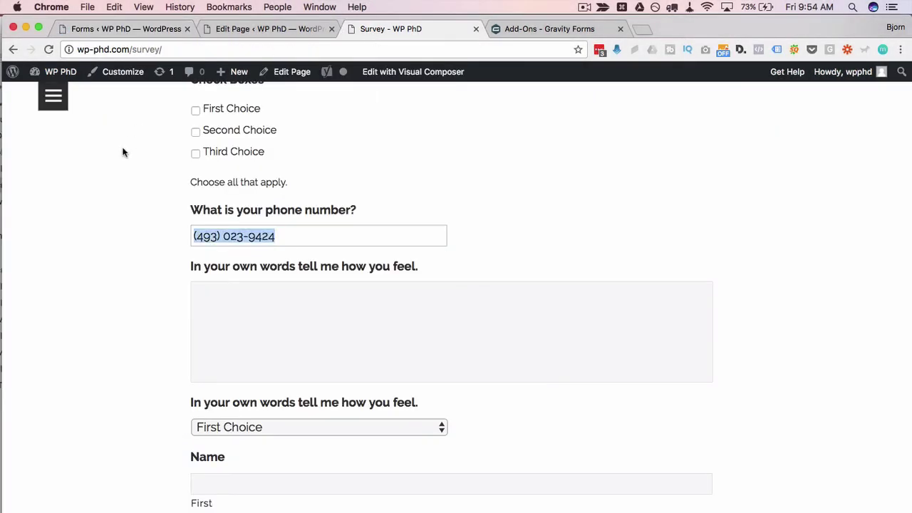
pyautogui.click(51, 51)
pyautogui.click(163, 305)
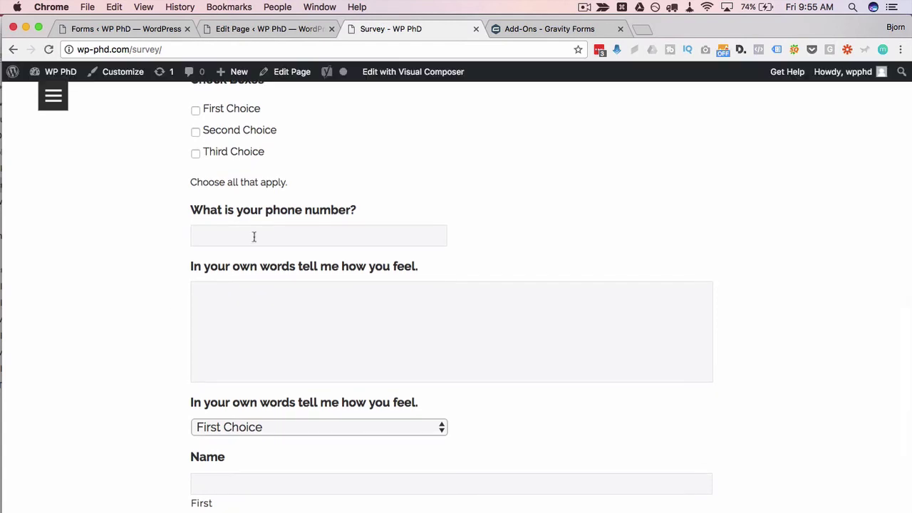
pyautogui.click(256, 235)
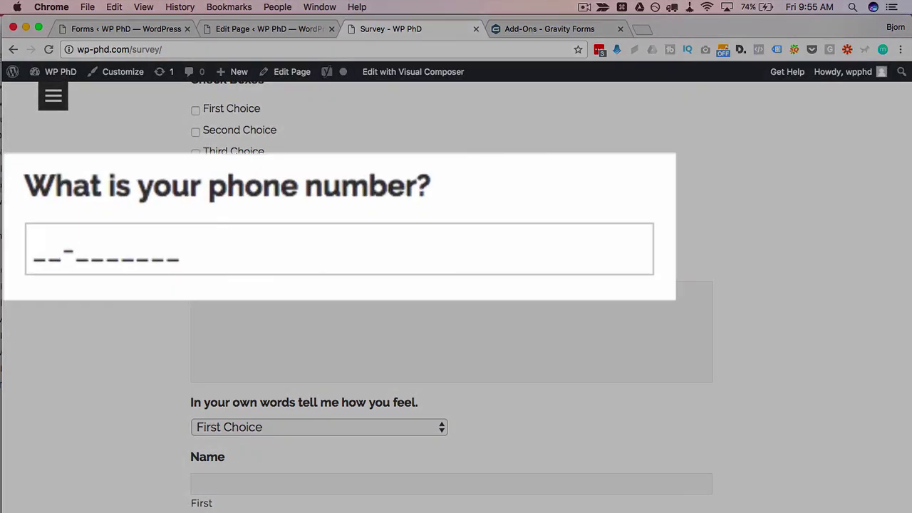
pyautogui.write('3212')
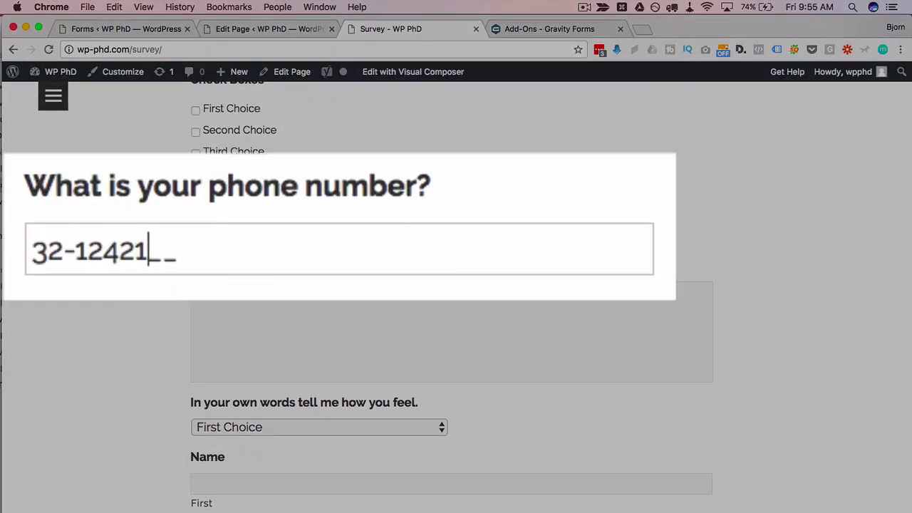
pyautogui.write('35')
pyautogui.press('super+a')
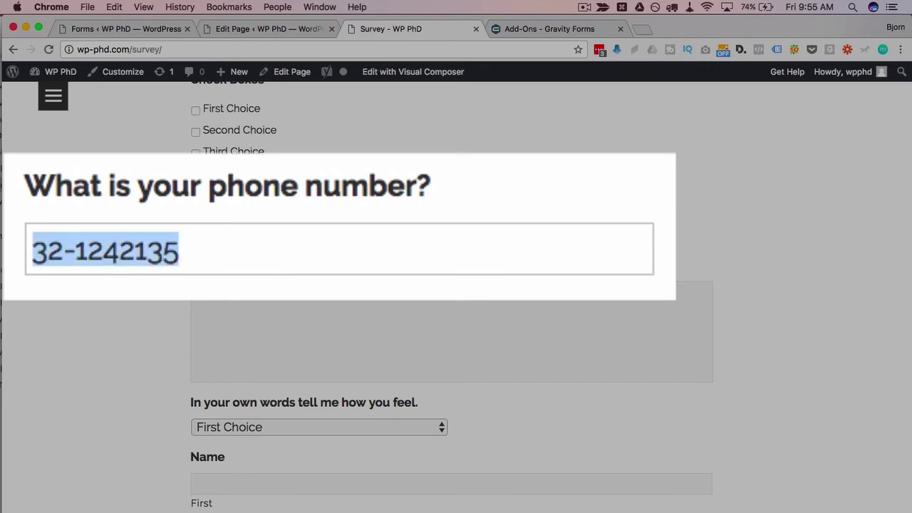
pyautogui.click(43, 260)
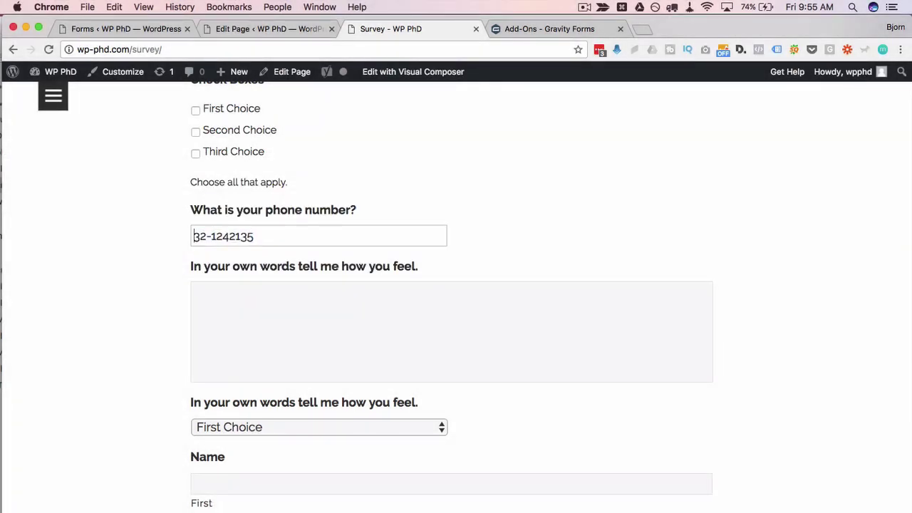
pyautogui.click(159, 239)
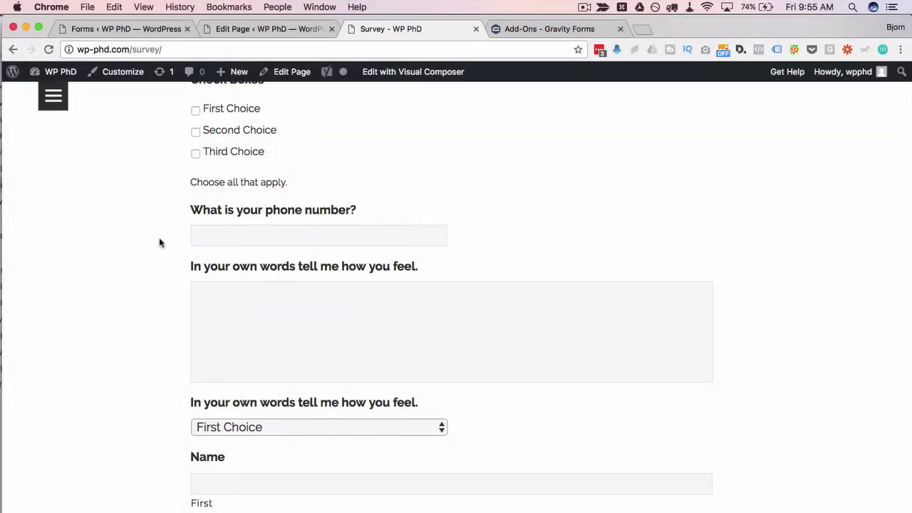
# Delete the Ranking and Rating fields from the Survey form.
pyautogui.click(145, 27)
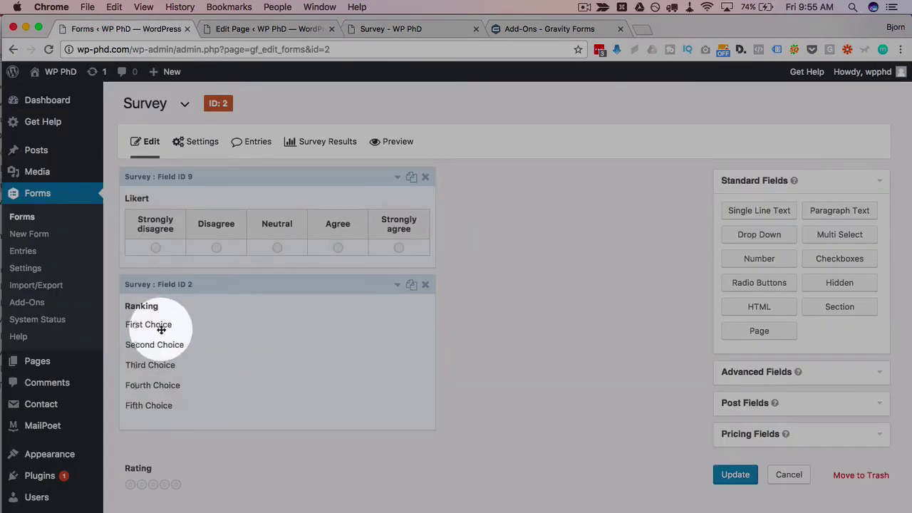
pyautogui.scroll(-10, 159, 325)
pyautogui.click(161, 329)
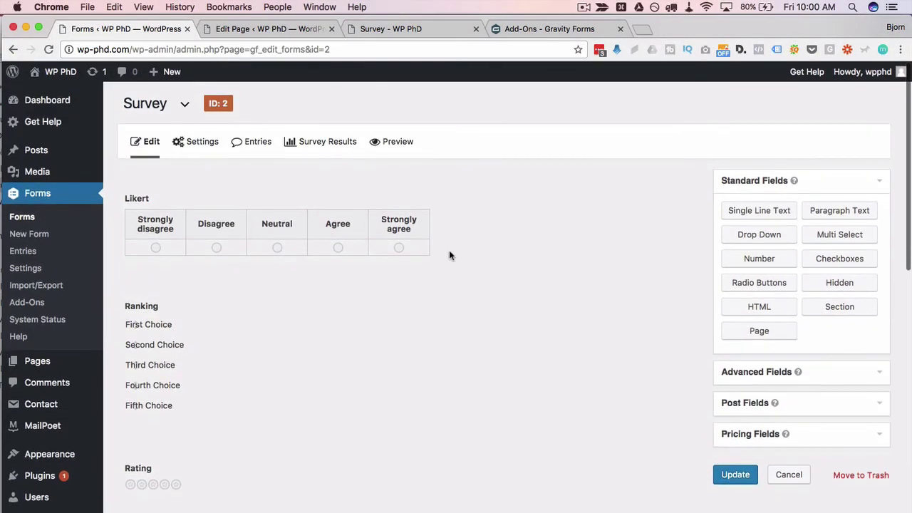
pyautogui.click(199, 307)
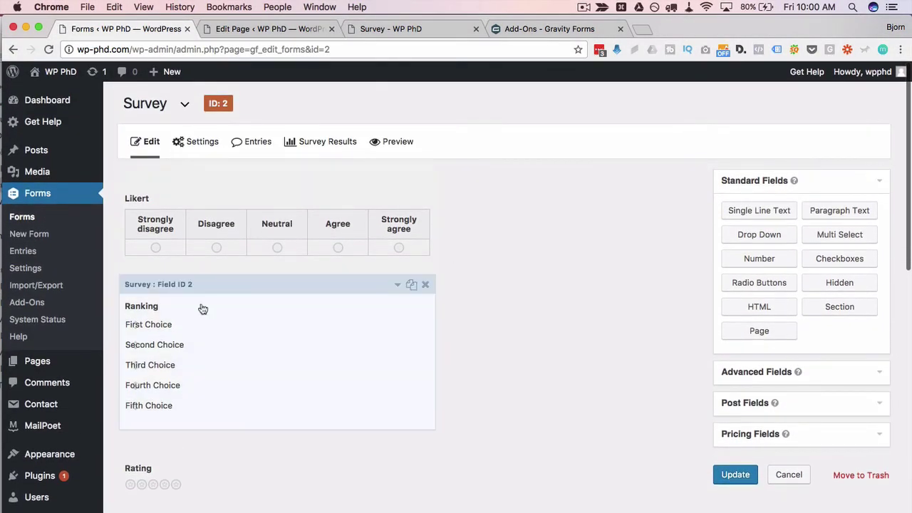
pyautogui.click(425, 284)
pyautogui.click(560, 137)
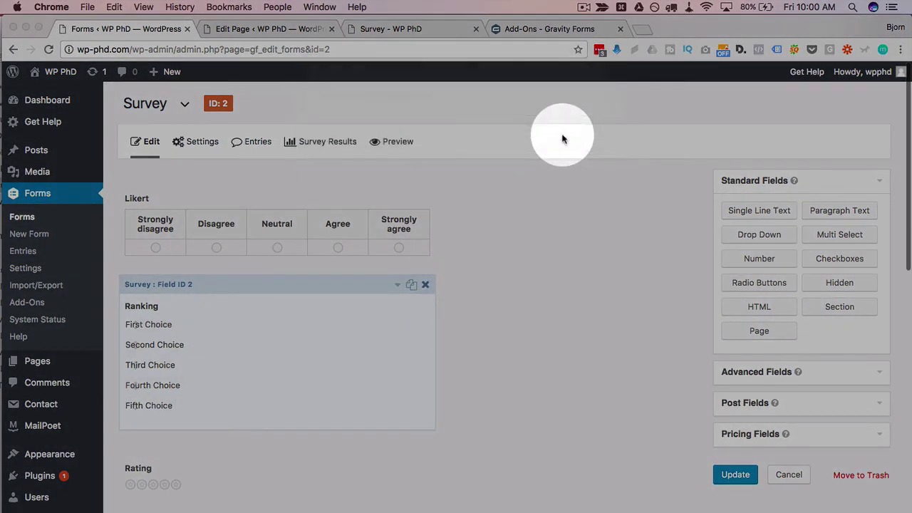
pyautogui.click(427, 285)
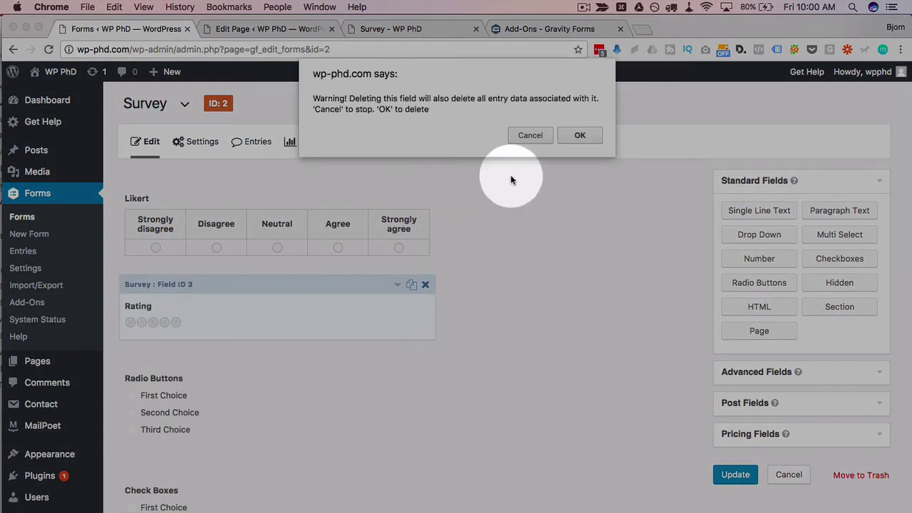
pyautogui.click(578, 136)
# Delete the Radio Buttons, Check Boxes, phone-number and long-answer fields, then start removing the dropdown question.
pyautogui.click(425, 284)
pyautogui.click(585, 136)
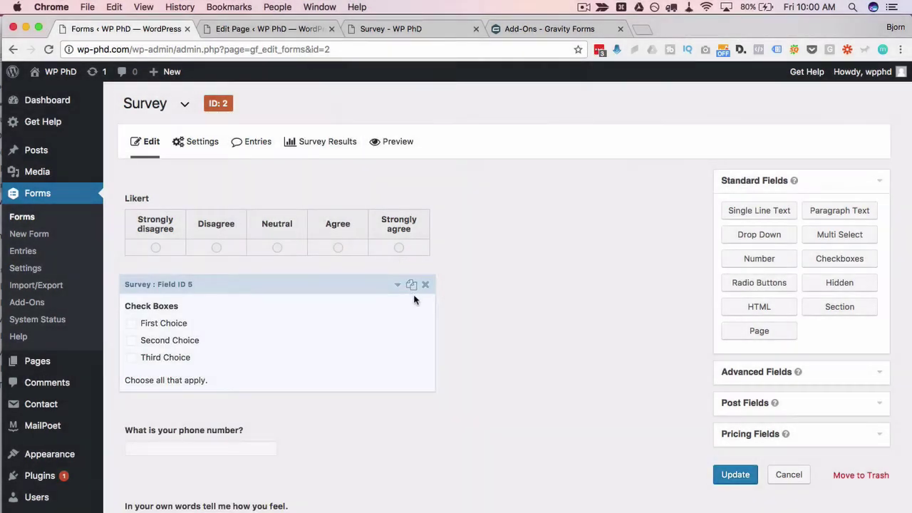
pyautogui.click(425, 284)
pyautogui.click(573, 142)
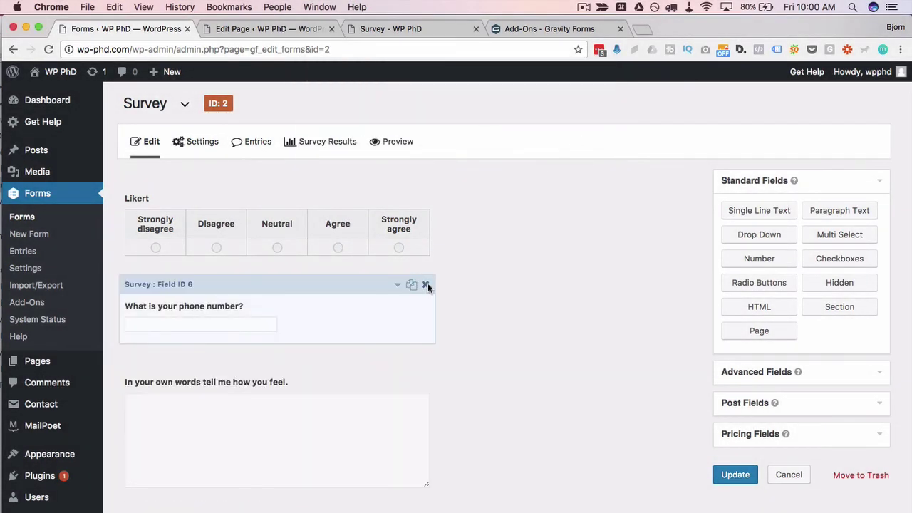
pyautogui.click(426, 284)
pyautogui.click(578, 137)
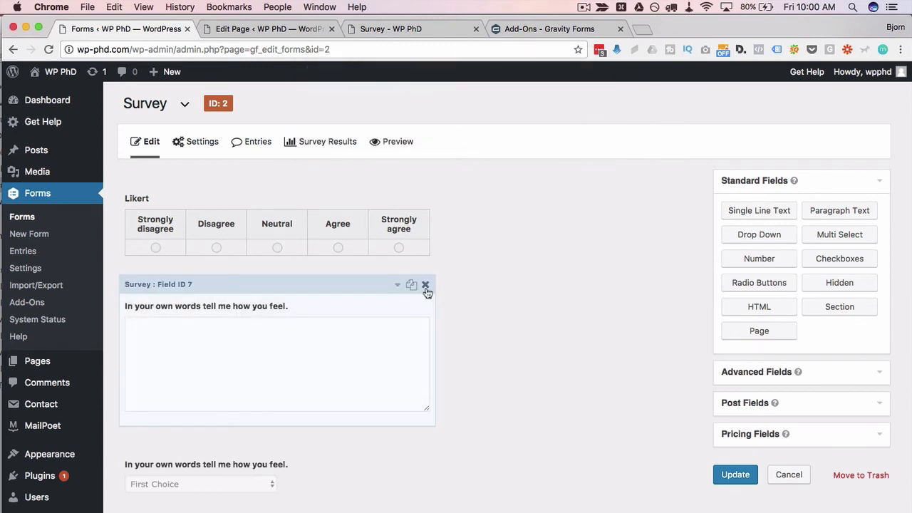
pyautogui.click(426, 284)
pyautogui.click(579, 136)
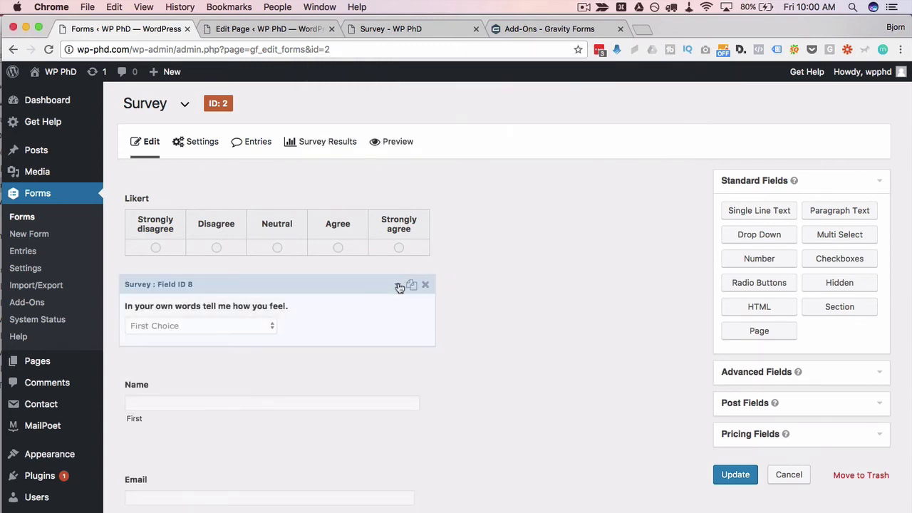
pyautogui.click(425, 284)
# Finish removing the dropdown question, duplicate the Likert question twice, and save the form.
pyautogui.click(578, 136)
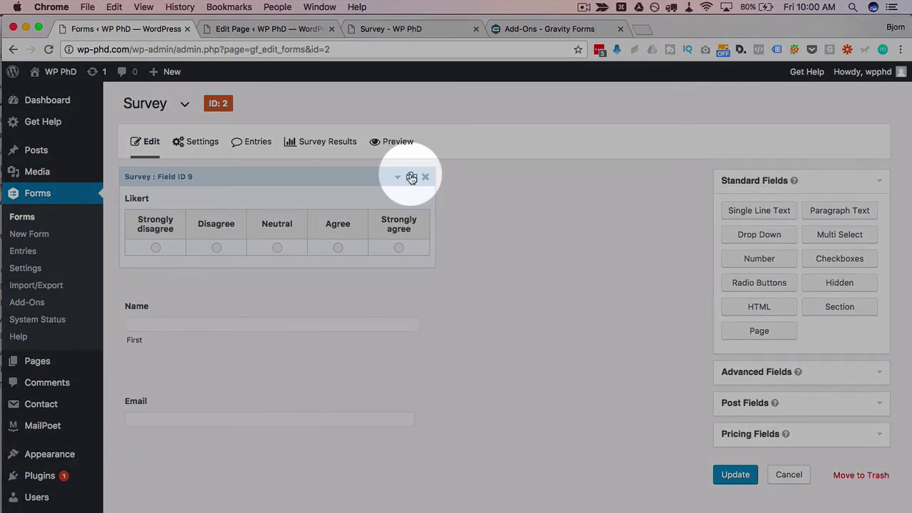
pyautogui.click(411, 178)
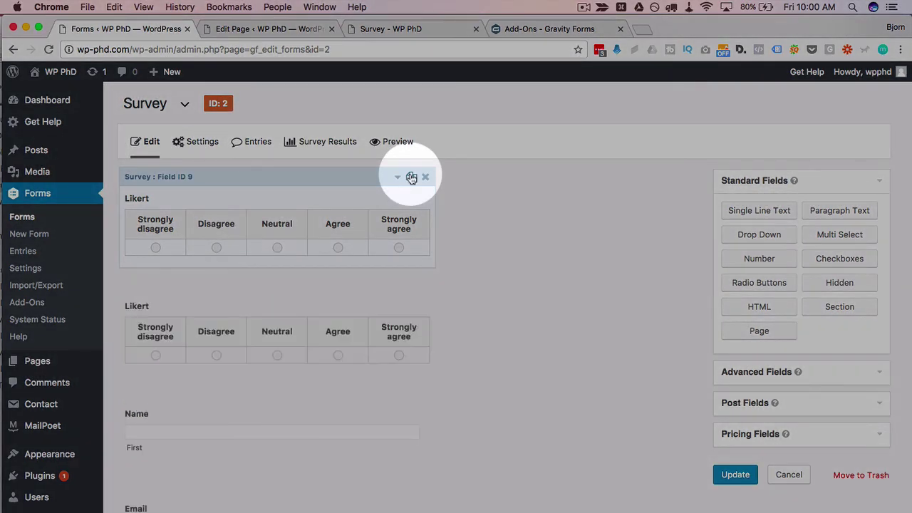
pyautogui.click(411, 284)
pyautogui.click(727, 476)
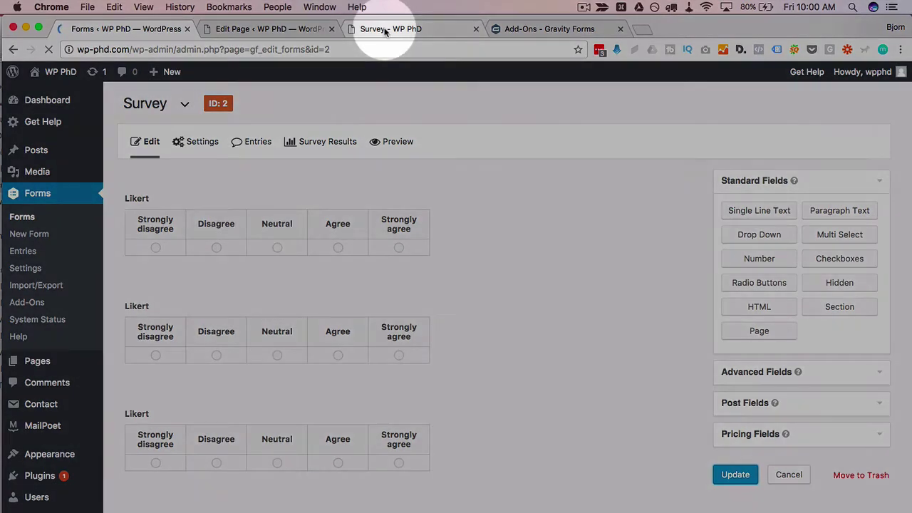
# Reload the live Survey page to review the stacked Likert questions, then go back to the editor.
pyautogui.click(385, 30)
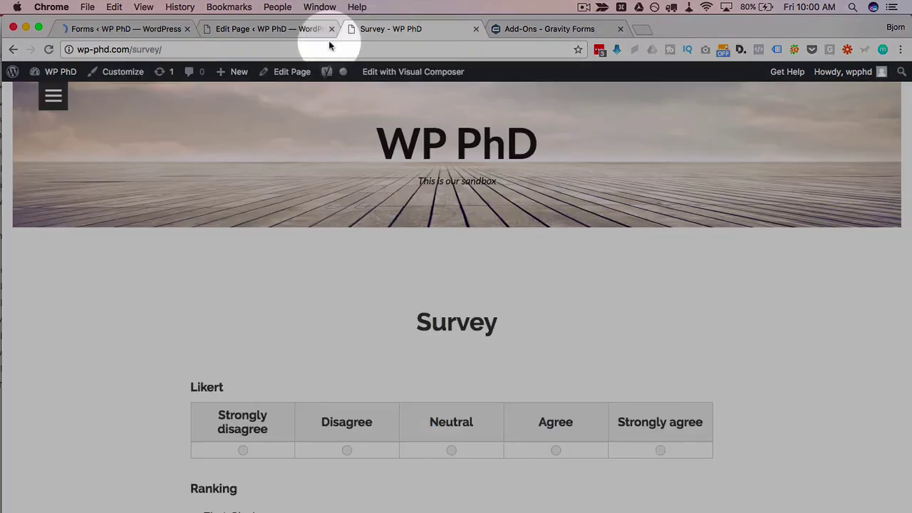
pyautogui.click(47, 50)
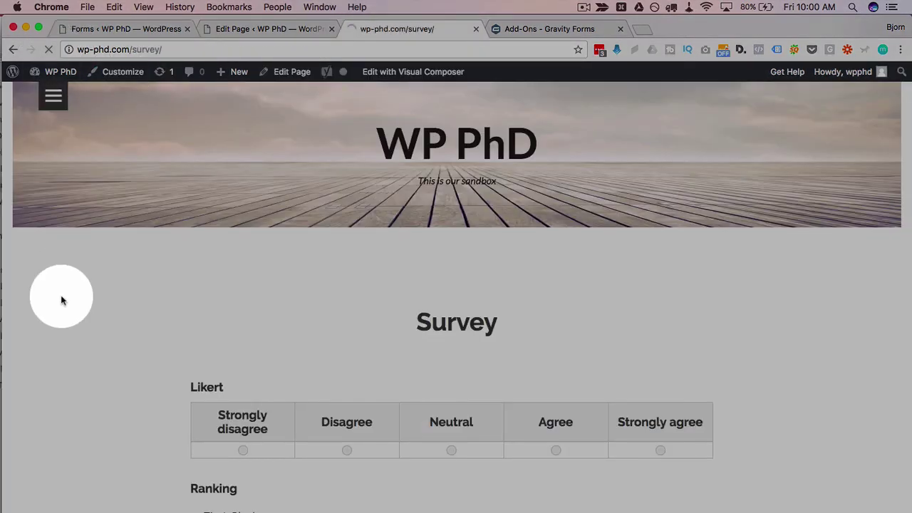
pyautogui.scroll(-5, 61, 300)
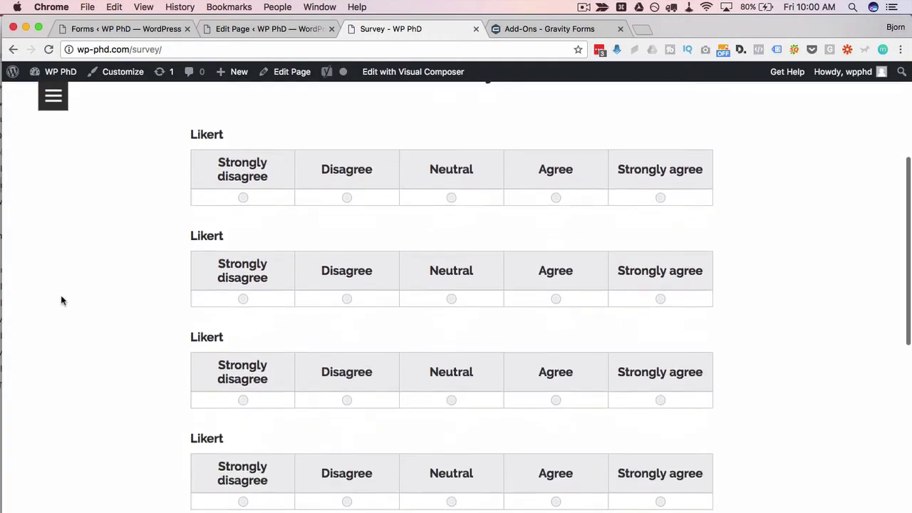
pyautogui.scroll(-5, 62, 300)
pyautogui.scroll(8, 61, 300)
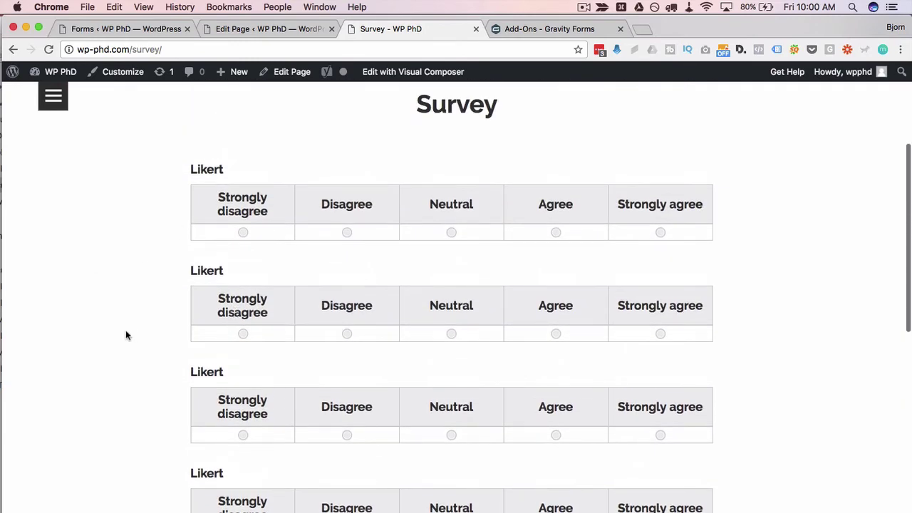
pyautogui.scroll(-5, 125, 330)
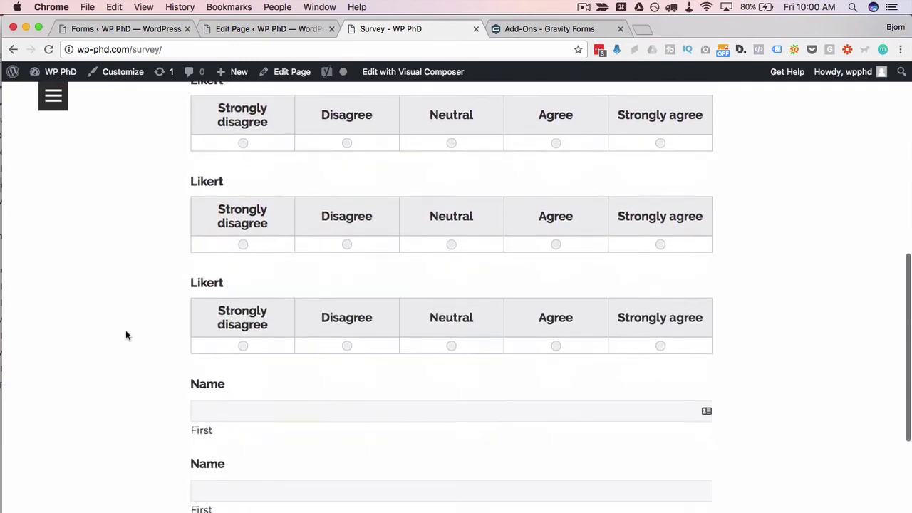
pyautogui.scroll(-4, 125, 329)
pyautogui.press('super+1')
pyautogui.scroll(-2, 466, 318)
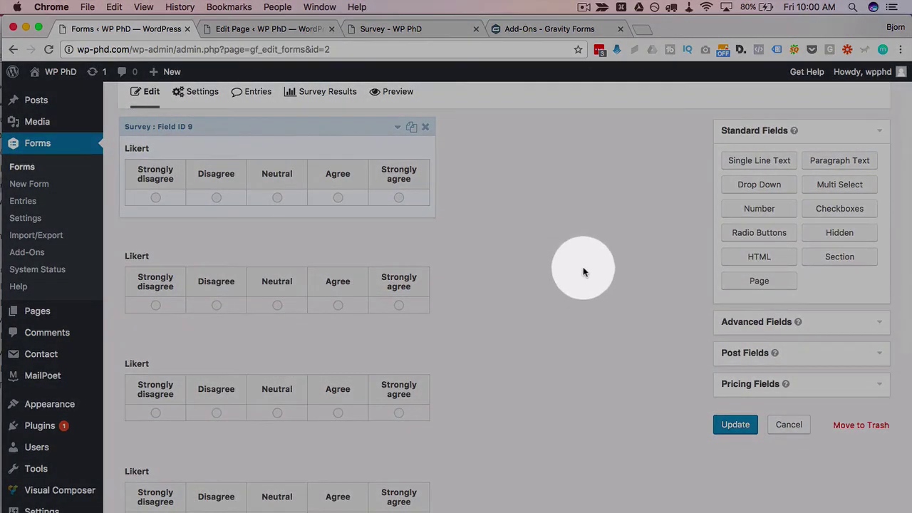
# Insert page breaks after the second Likert question and above the last Likert question.
pyautogui.scroll(-1, 630, 208)
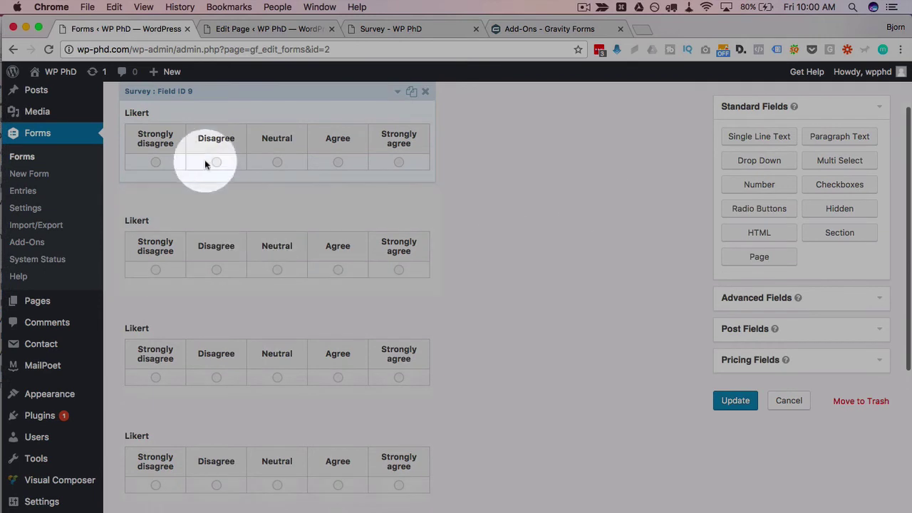
pyautogui.click(215, 269)
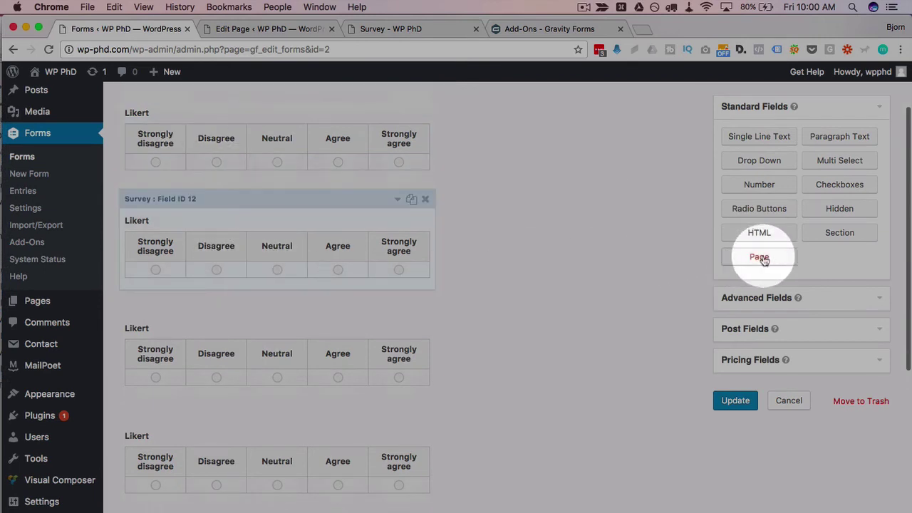
pyautogui.moveTo(768, 262); pyautogui.dragTo(178, 313)
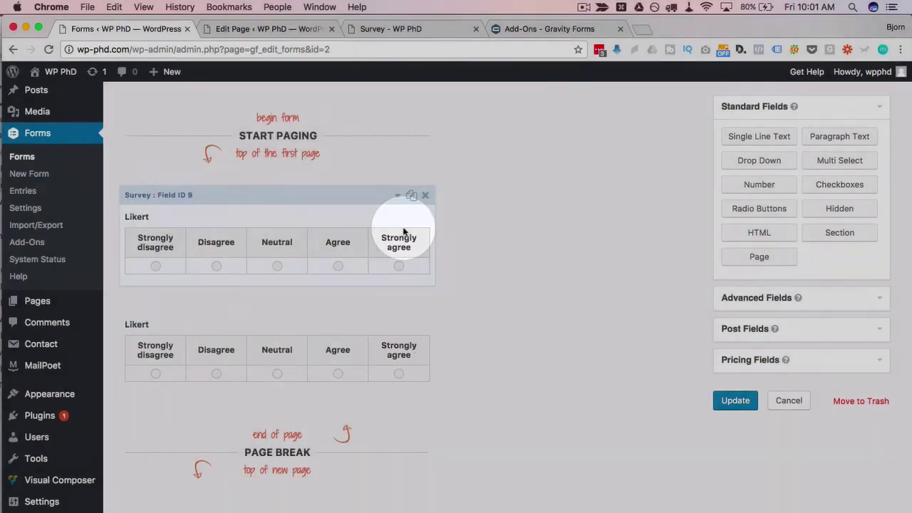
pyautogui.scroll(-4, 521, 255)
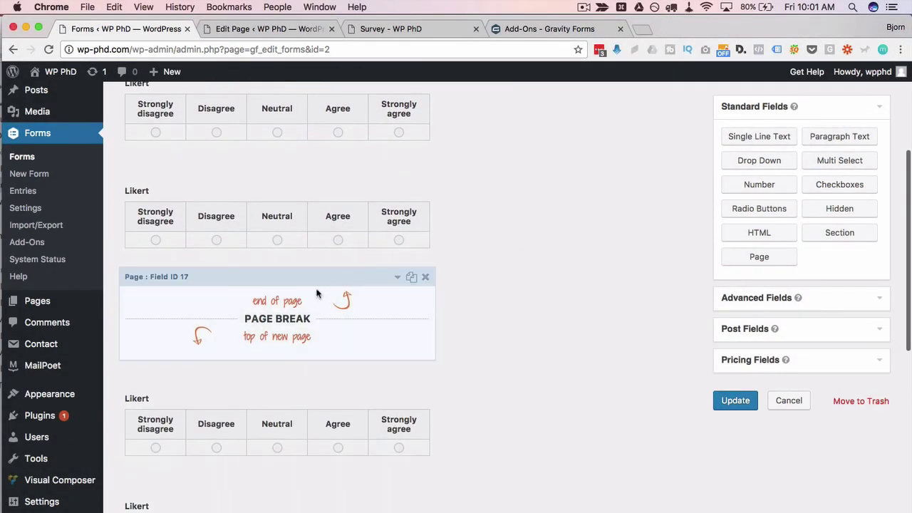
pyautogui.click(335, 293)
pyautogui.moveTo(335, 294); pyautogui.dragTo(295, 308)
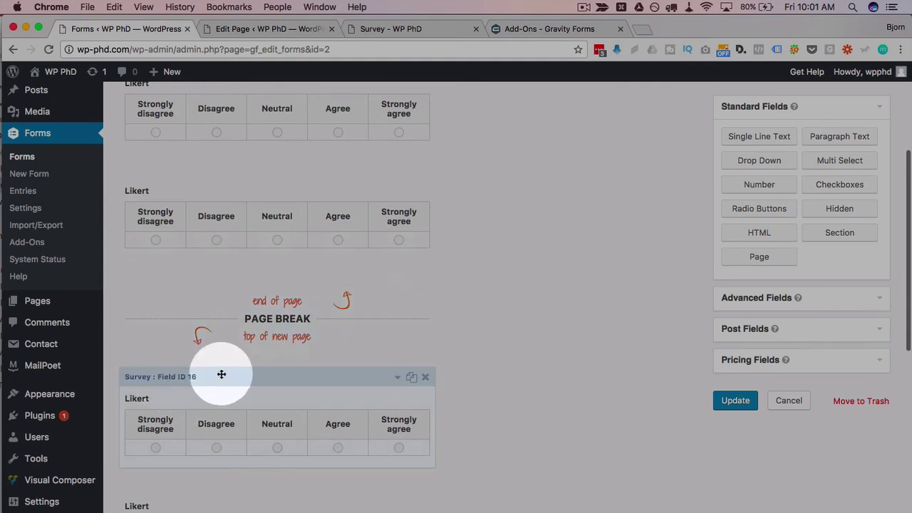
pyautogui.scroll(-10, 215, 368)
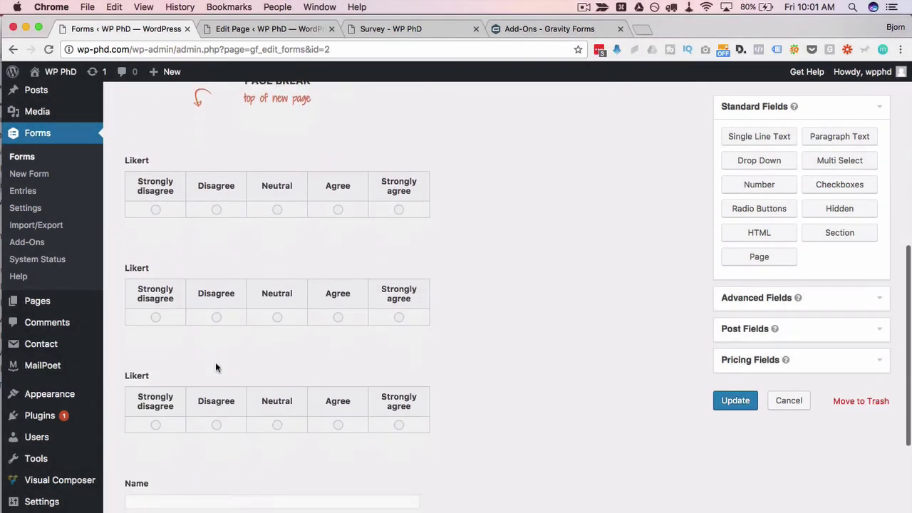
pyautogui.moveTo(757, 257); pyautogui.dragTo(195, 275)
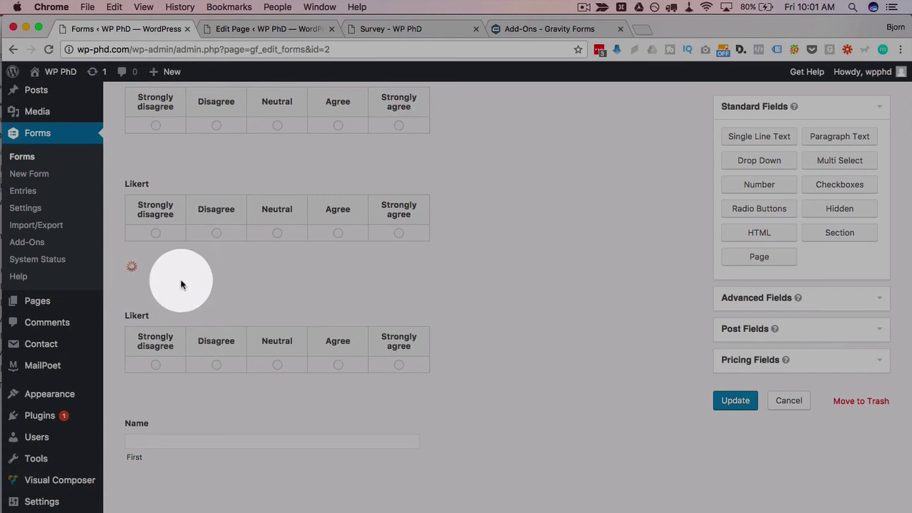
pyautogui.scroll(-3, 205, 357)
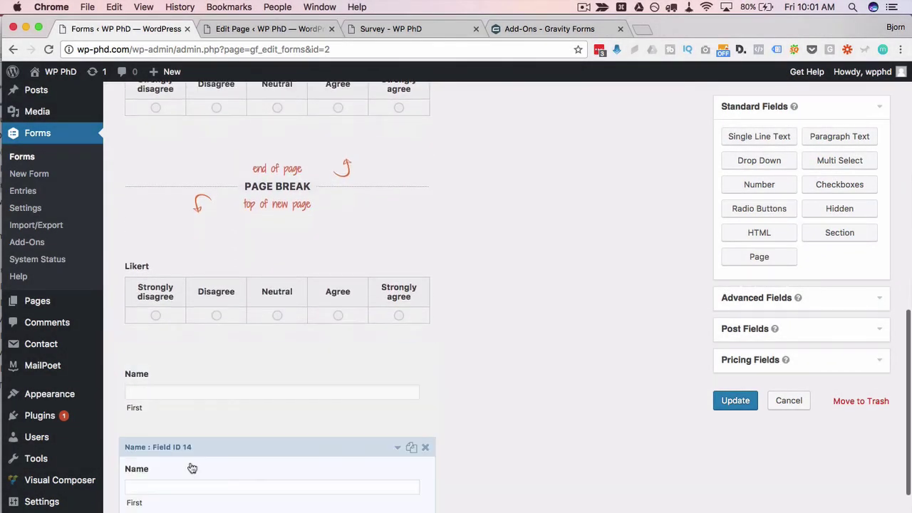
# Save the form and reload the live Survey page.
pyautogui.click(740, 400)
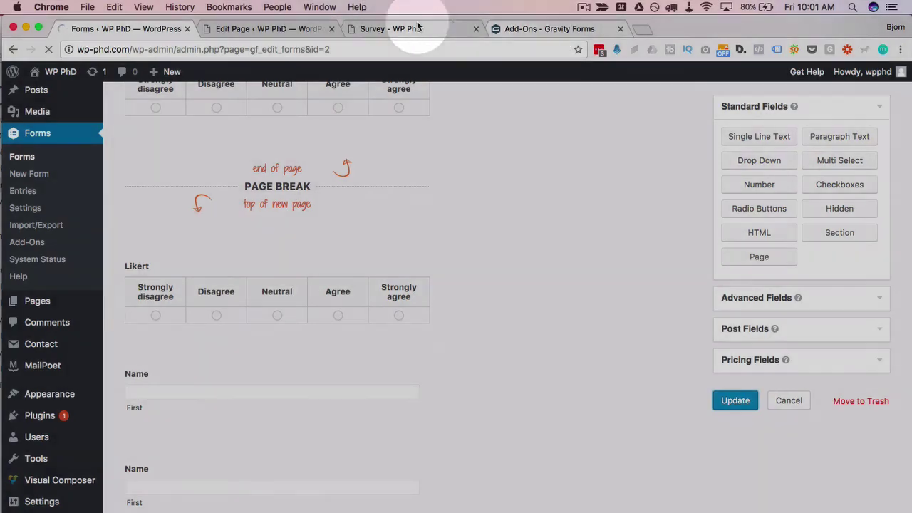
pyautogui.click(409, 28)
pyautogui.click(49, 50)
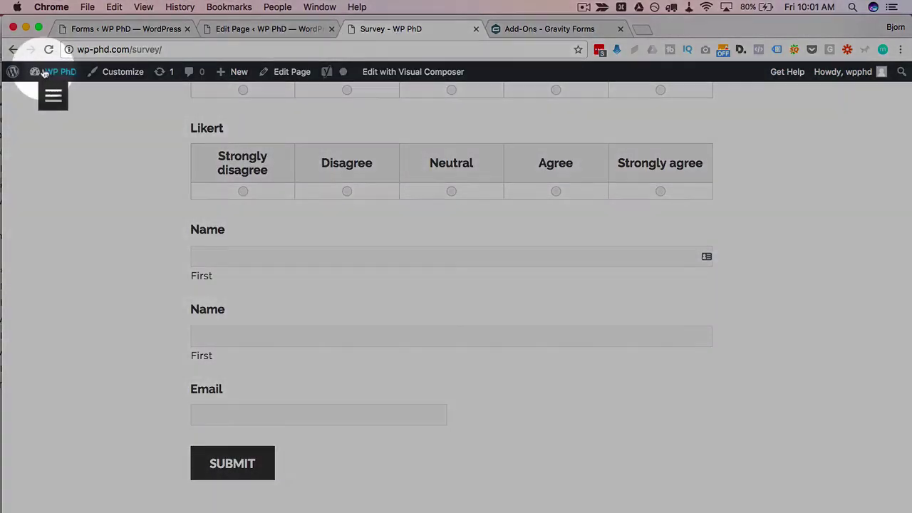
pyautogui.scroll(-5, 285, 202)
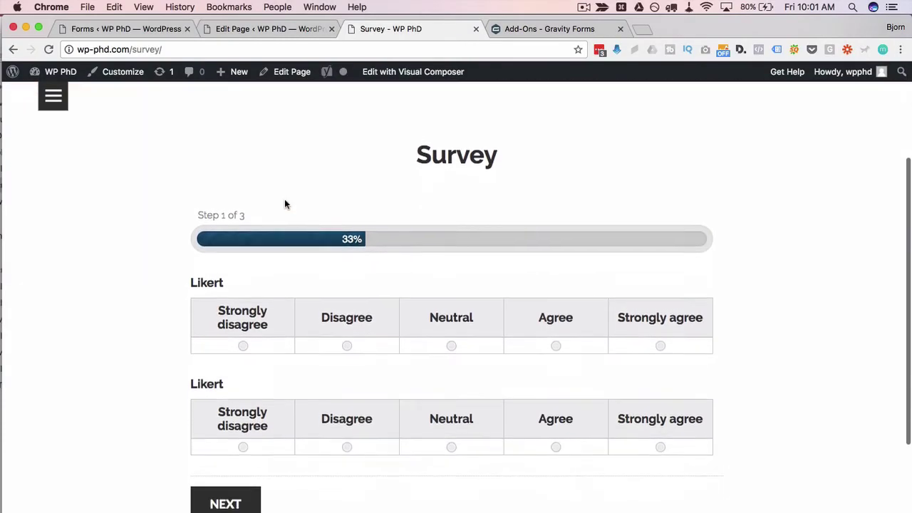
pyautogui.moveTo(194, 207); pyautogui.dragTo(275, 204)
pyautogui.scroll(-2, 204, 283)
# Answer step 1 with Disagree and Neutral, then step 2 with Agree and Neutral.
pyautogui.click(339, 271)
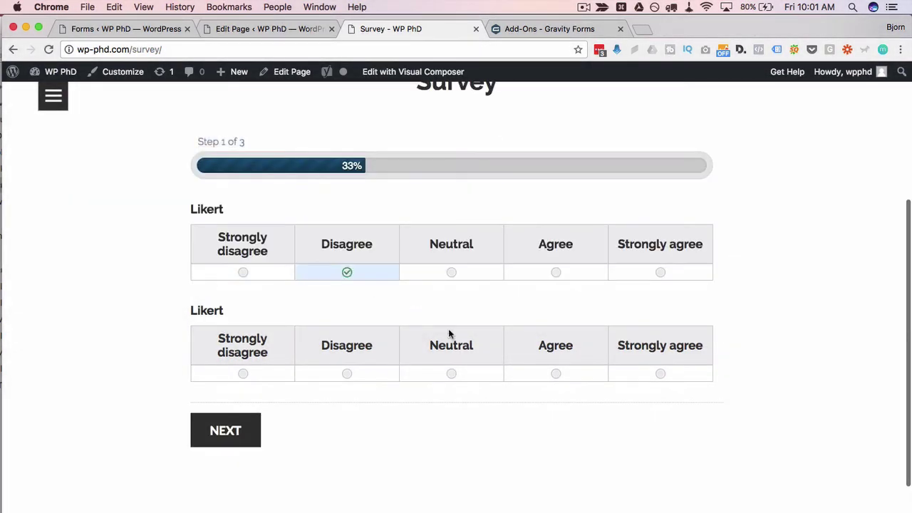
pyautogui.click(461, 376)
pyautogui.click(225, 442)
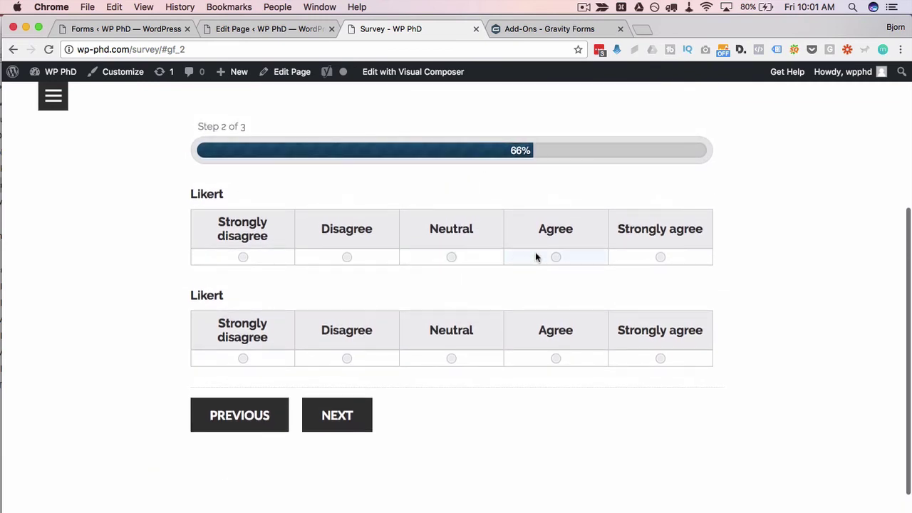
pyautogui.click(541, 257)
pyautogui.click(451, 358)
pyautogui.click(344, 415)
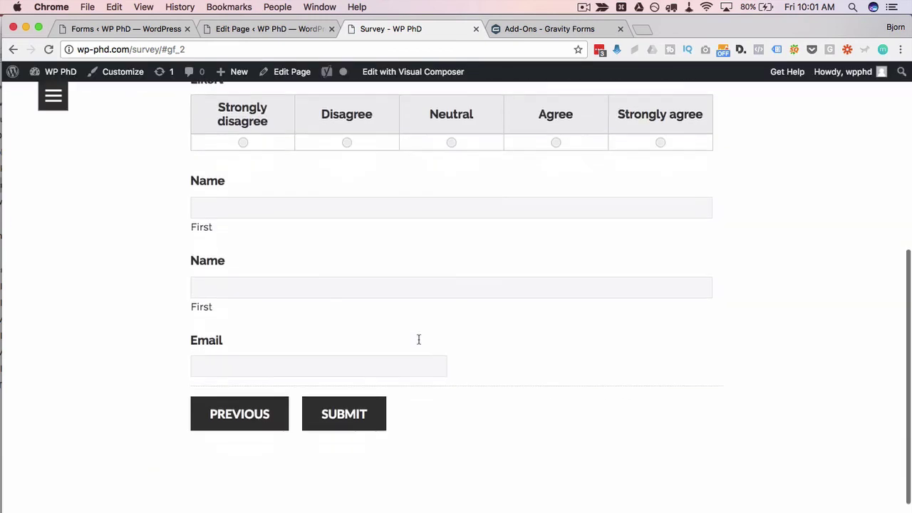
# On step 3, answer Neutral and enter the first name, last name and e-mail address.
pyautogui.click(449, 235)
pyautogui.click(413, 297)
pyautogui.write('Bjorn')
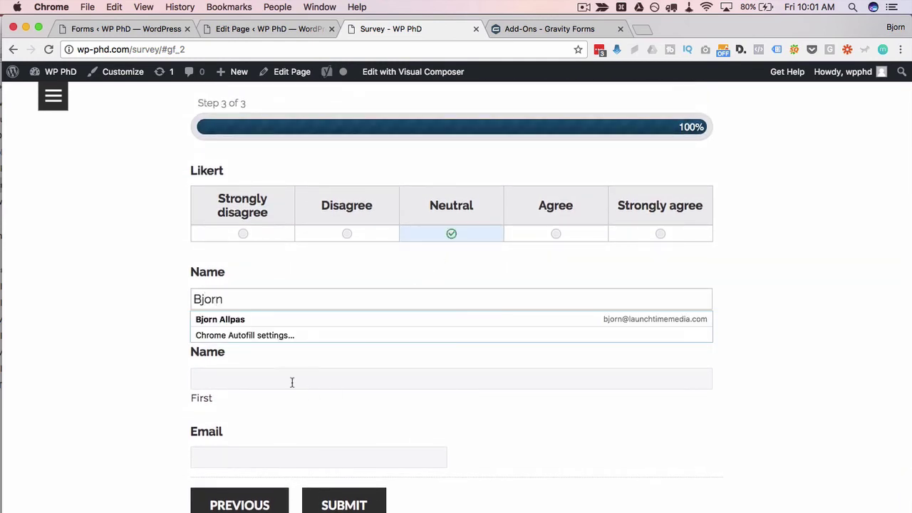
pyautogui.click(292, 380)
pyautogui.write('Bjorn')
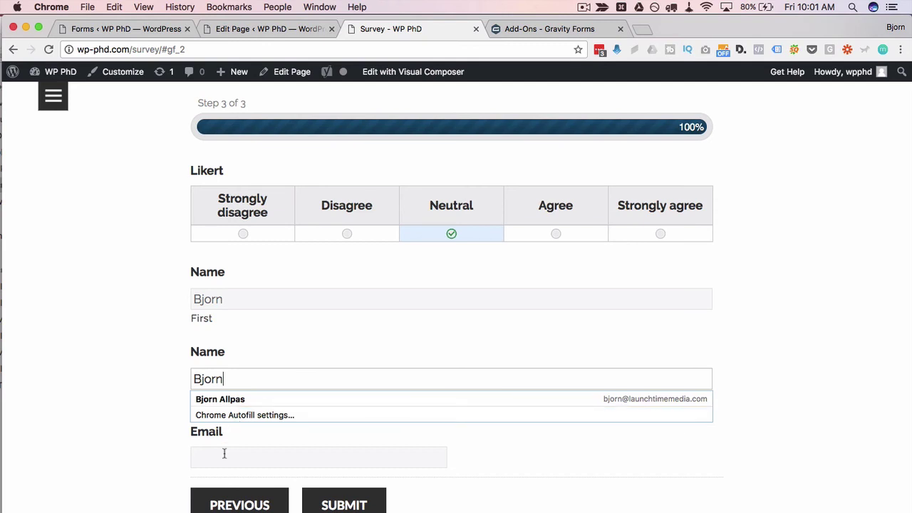
pyautogui.click(225, 453)
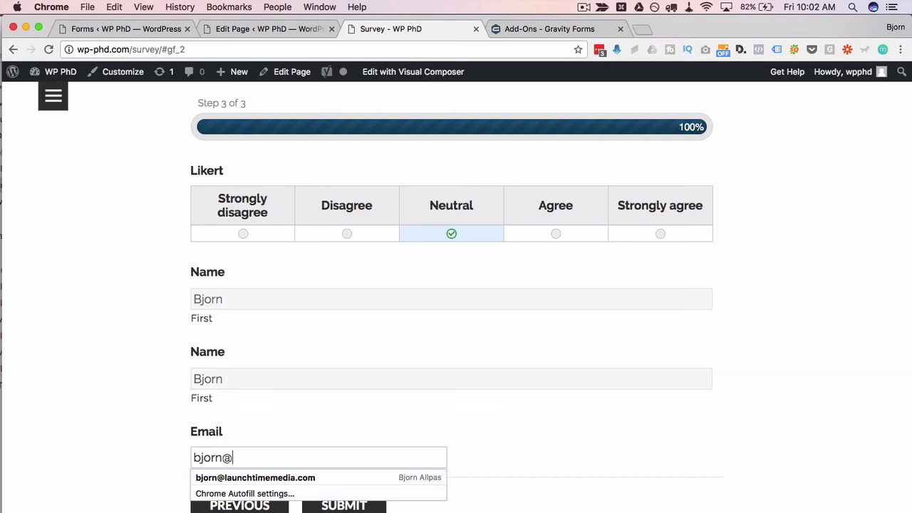
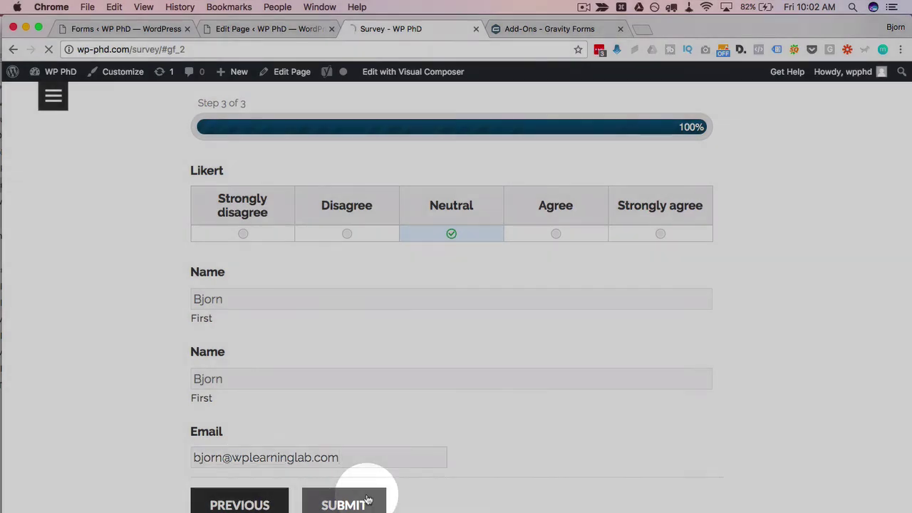
# Submit the completed three-step survey.
pyautogui.click(370, 501)
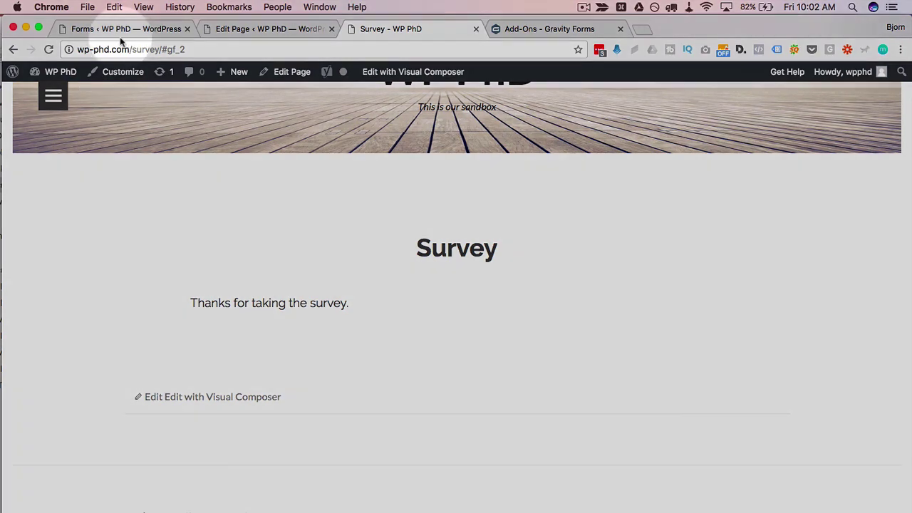
# Scroll through the Survey form editor to review the page-break layout.
pyautogui.click(119, 29)
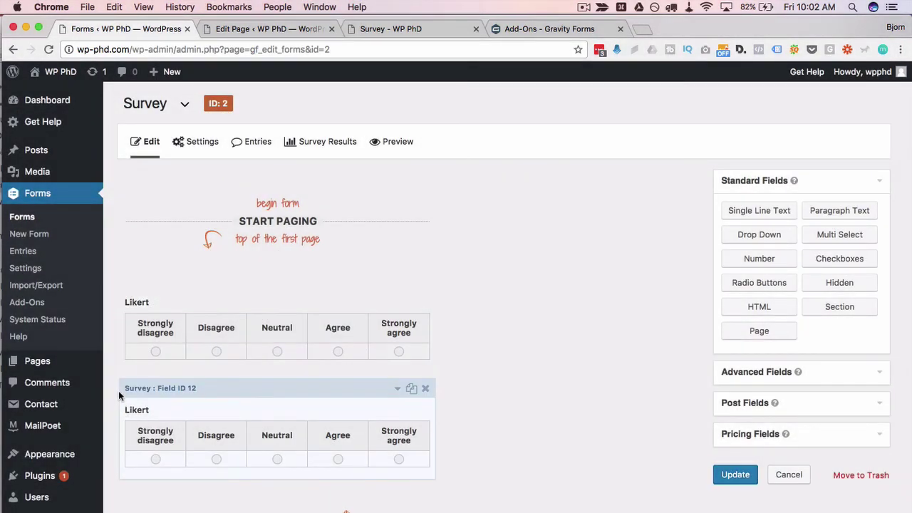
pyautogui.scroll(-10, 119, 390)
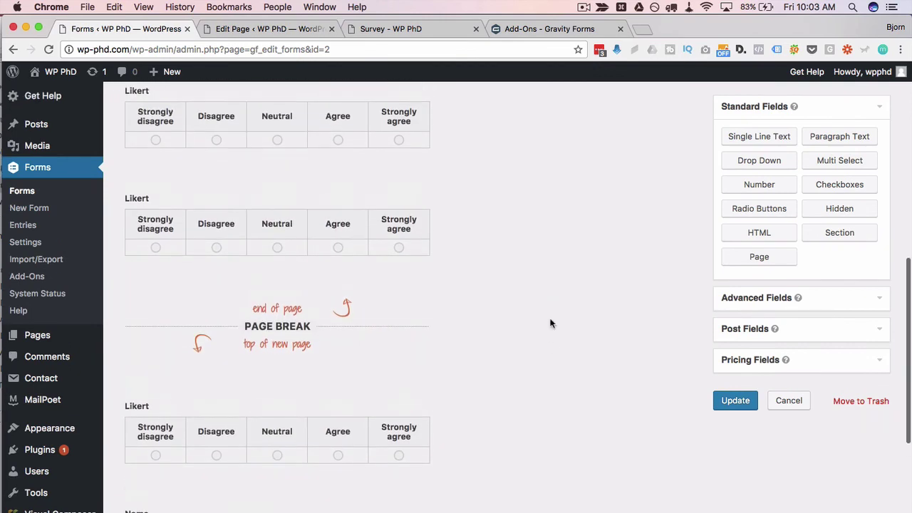
pyautogui.scroll(1, 550, 323)
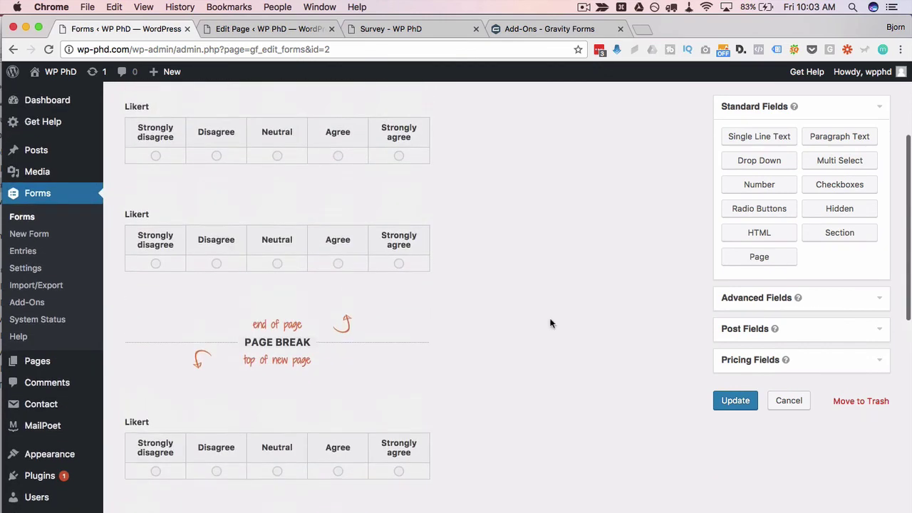
pyautogui.scroll(3, 550, 323)
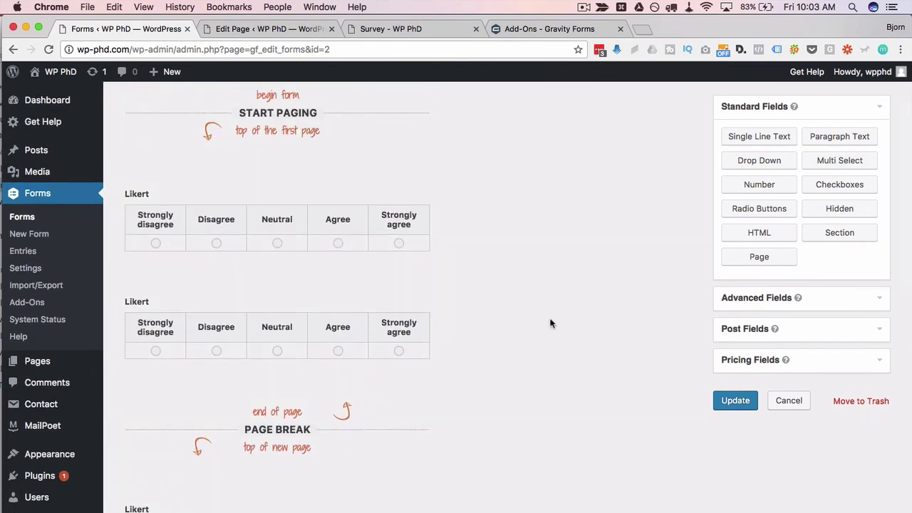